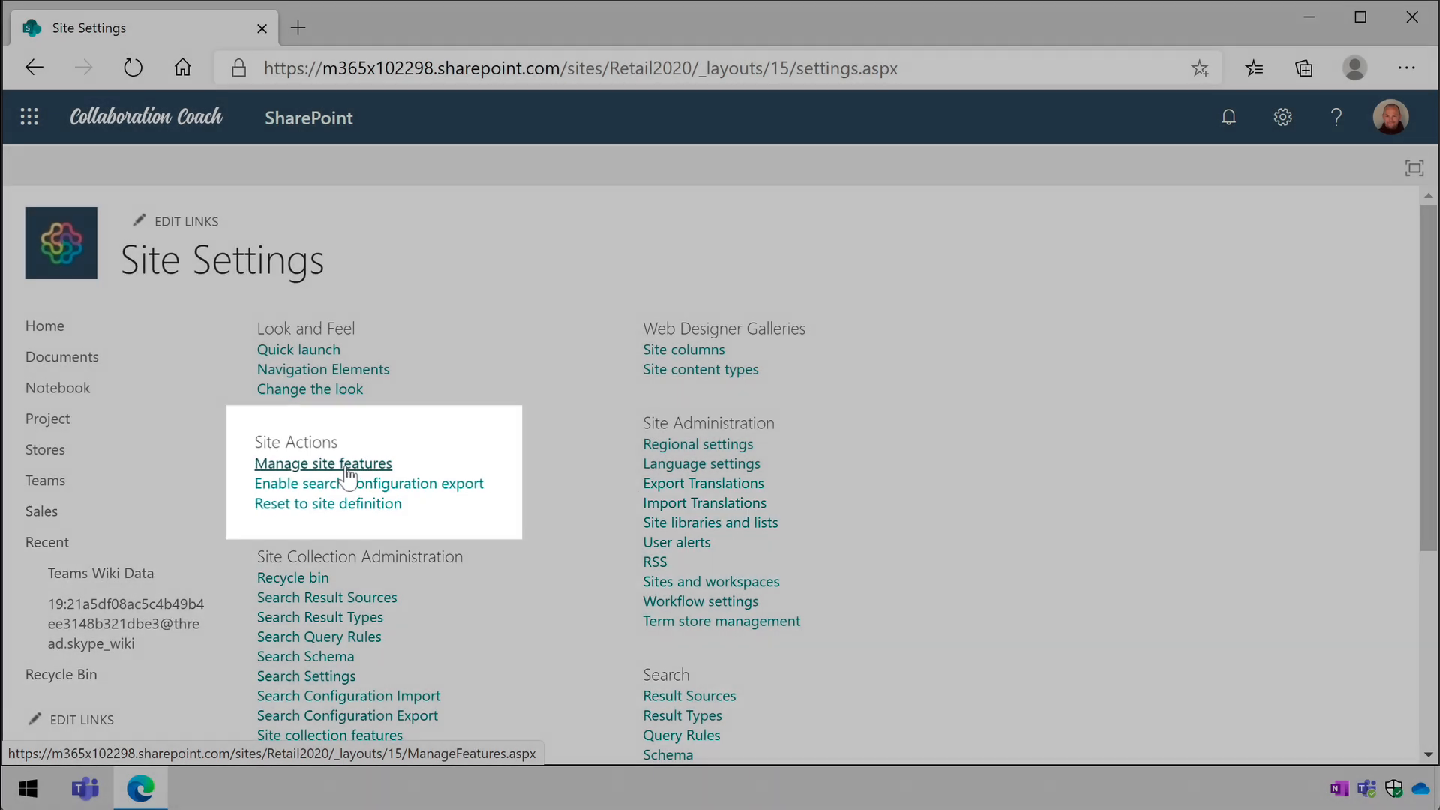
- Open the site's feature management page and check the status of the Spaces (Preview) feature
left_click(345, 465)
scroll(511, 451, "down", 3)
scroll(515, 453, "down", 20)
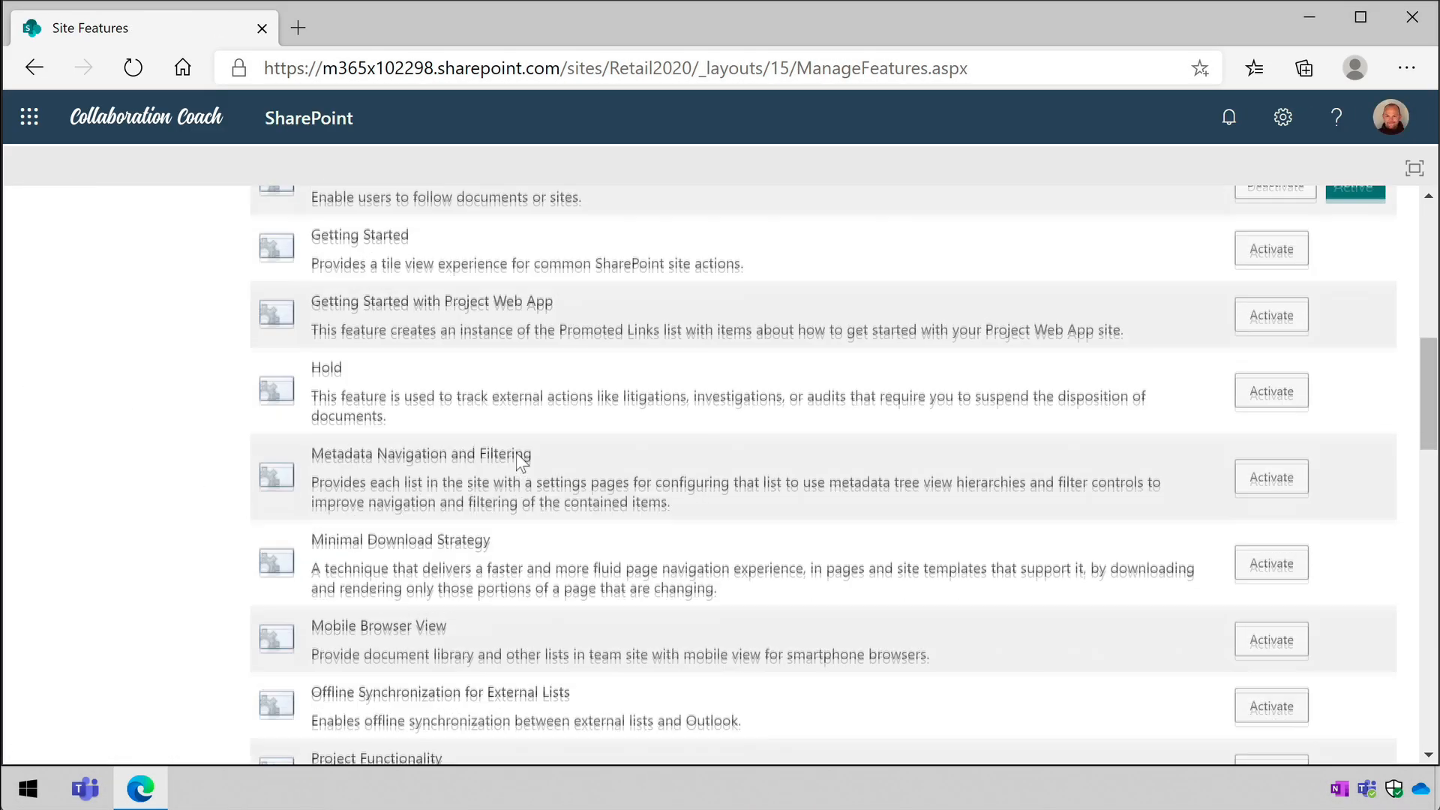
scroll(525, 461, "down", 5)
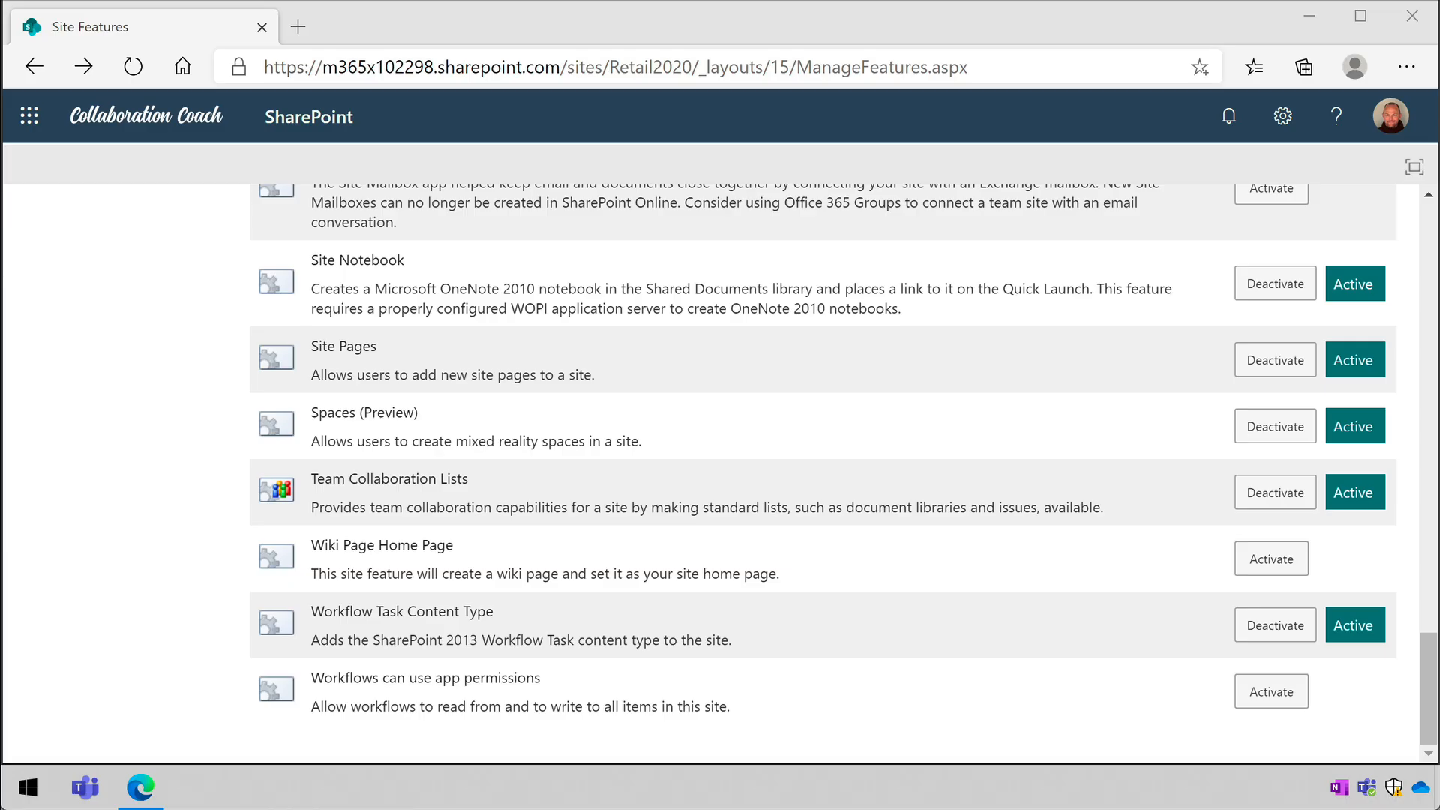
scroll(160, 591, "up", 15)
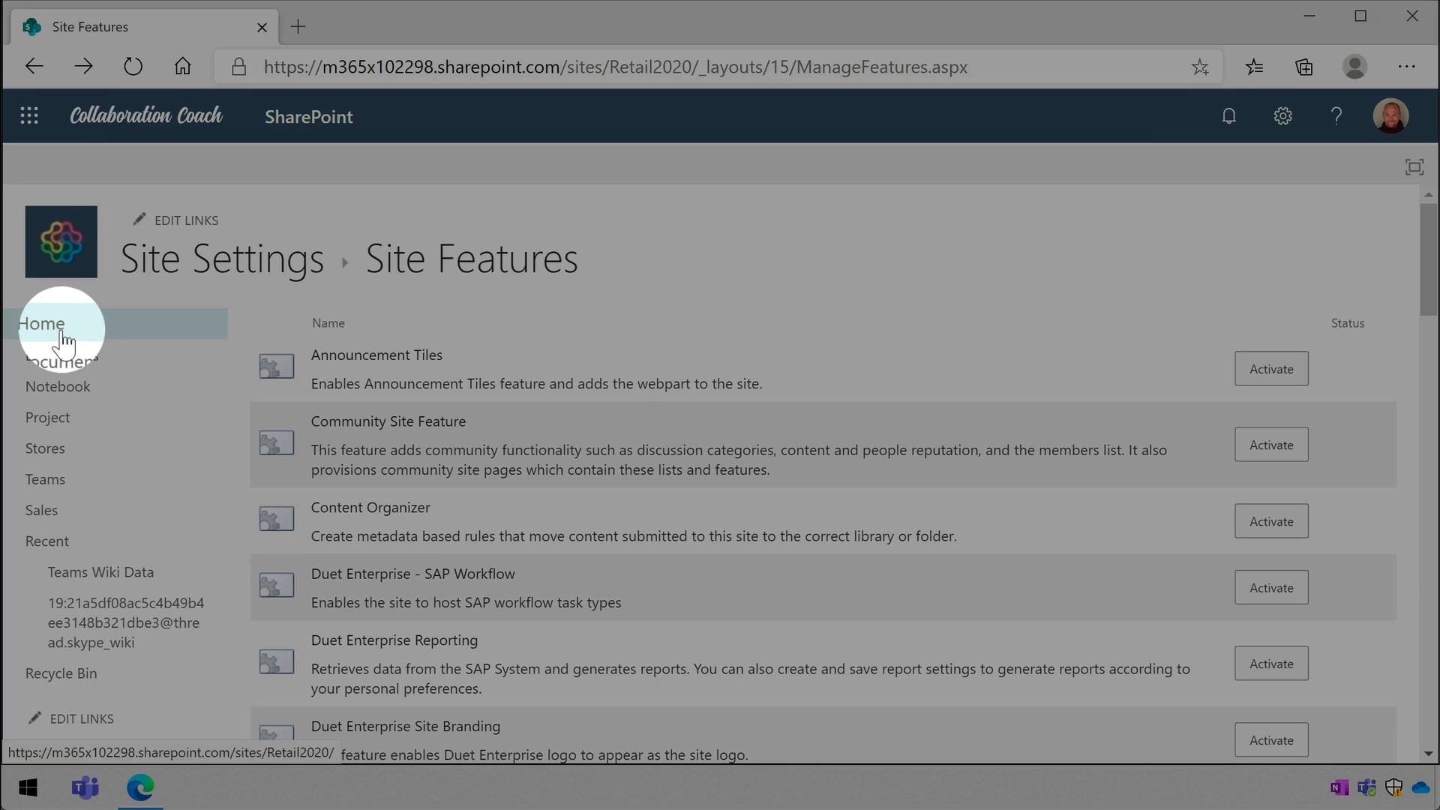
- From the Retail site's home page, create a new space named "Hotel Tour" with the Spiral structure
left_click(62, 334)
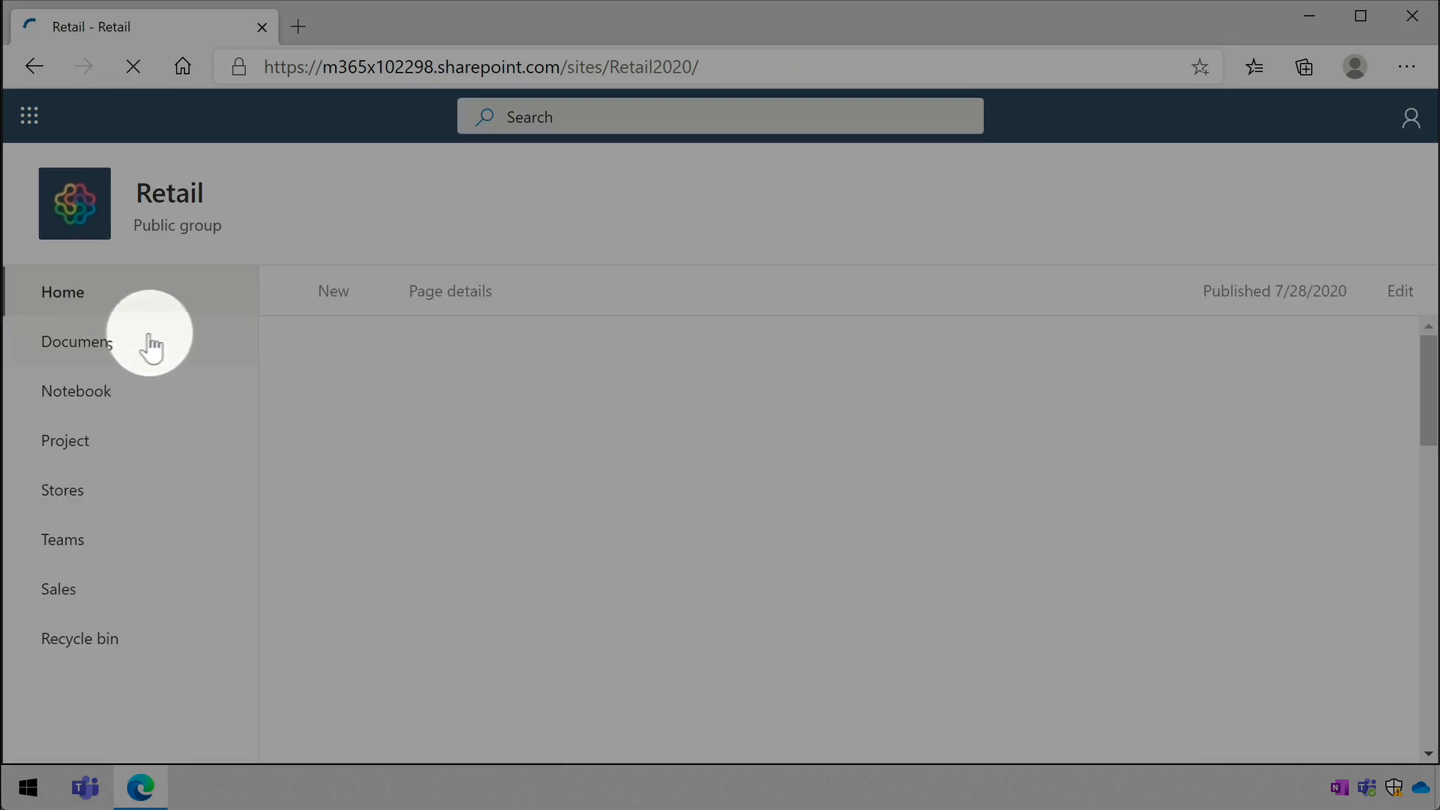
left_click(348, 303)
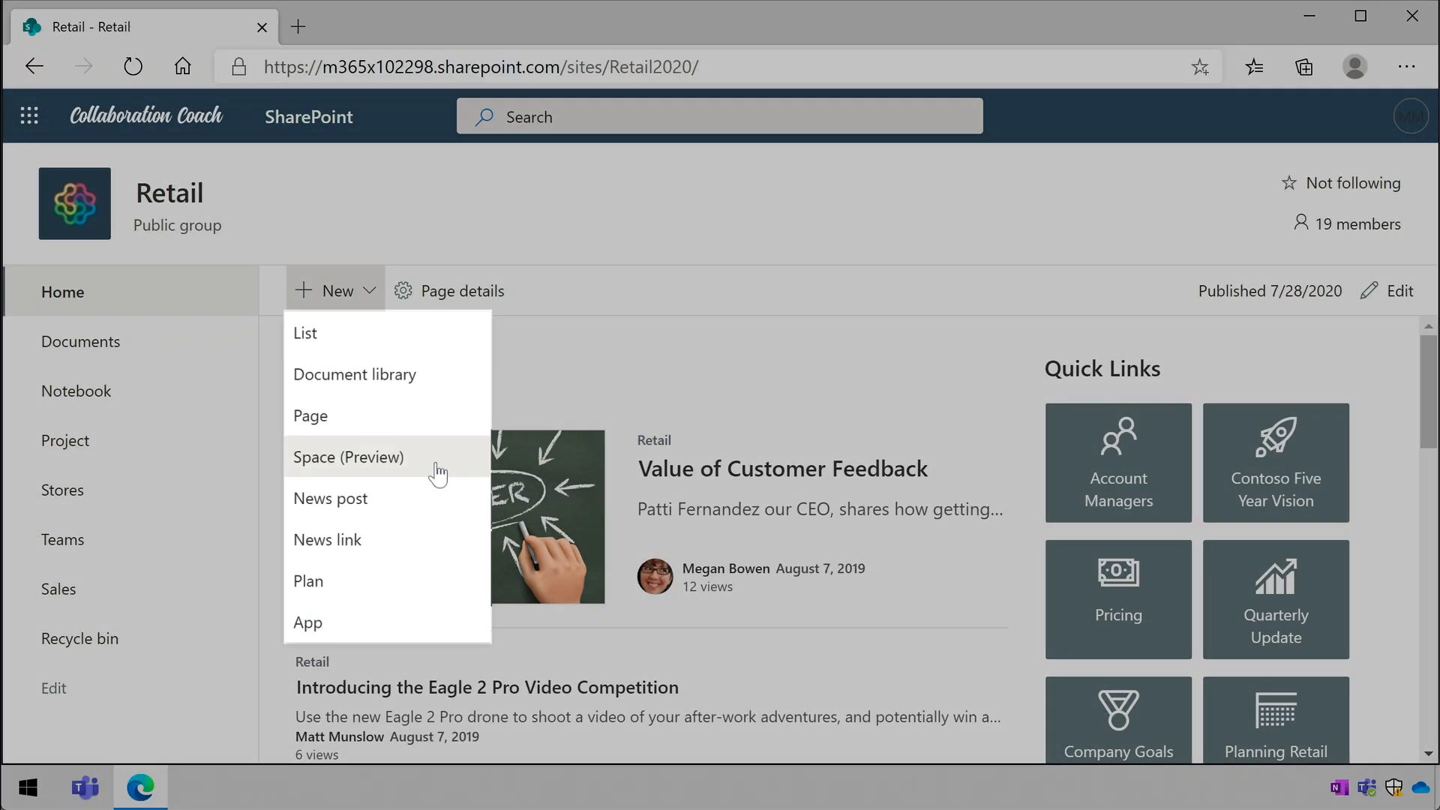
left_click(439, 472)
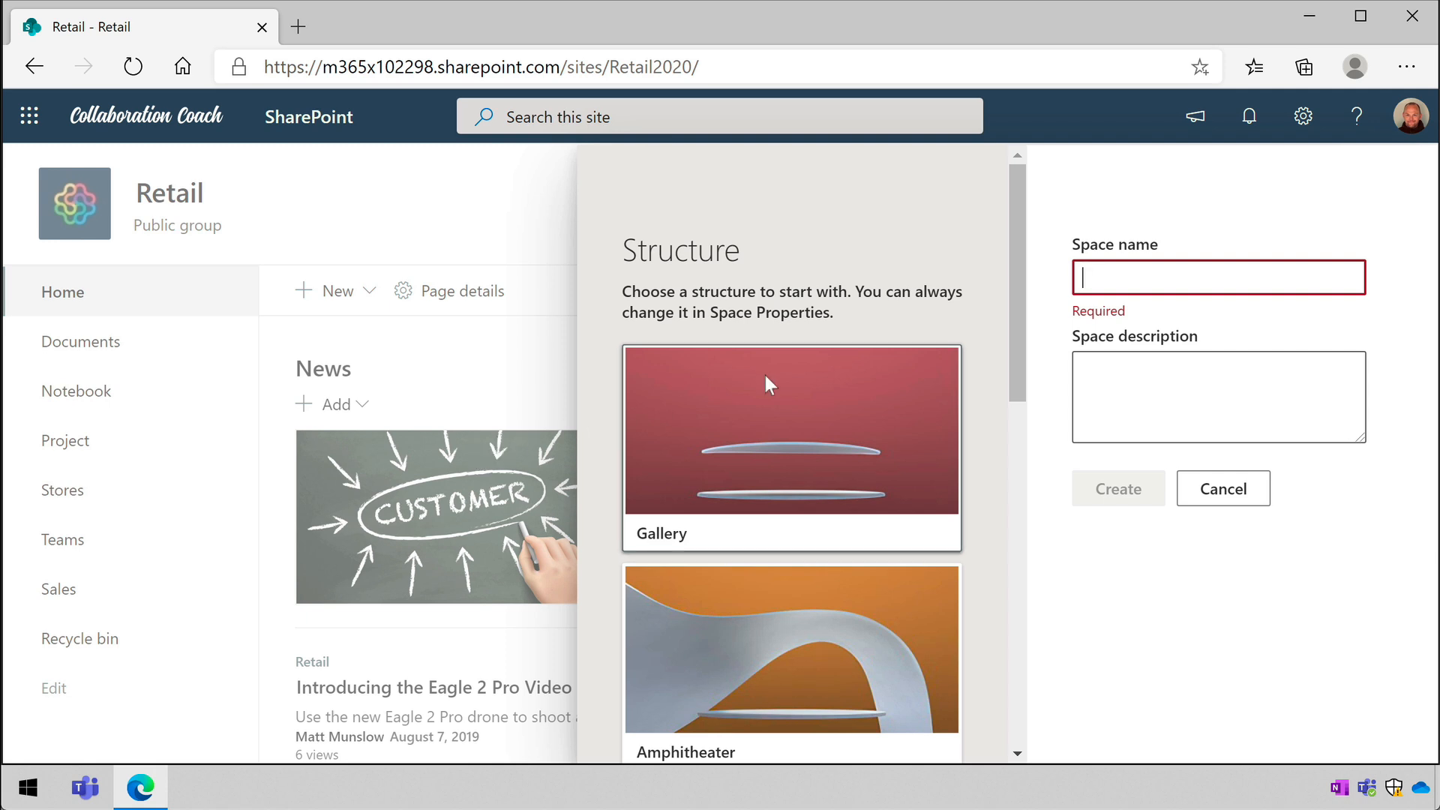
type("Hotel Tour")
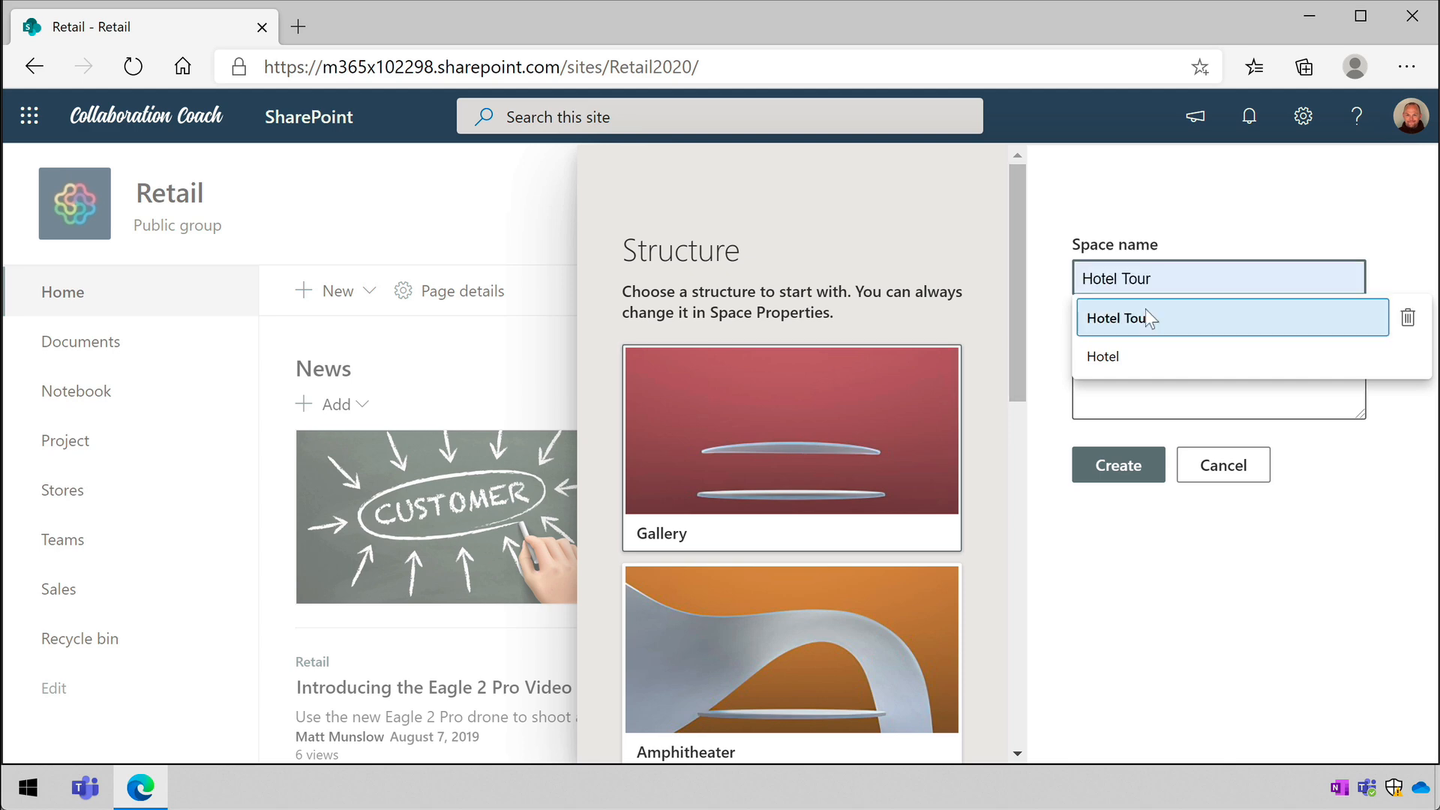
left_click(1146, 318)
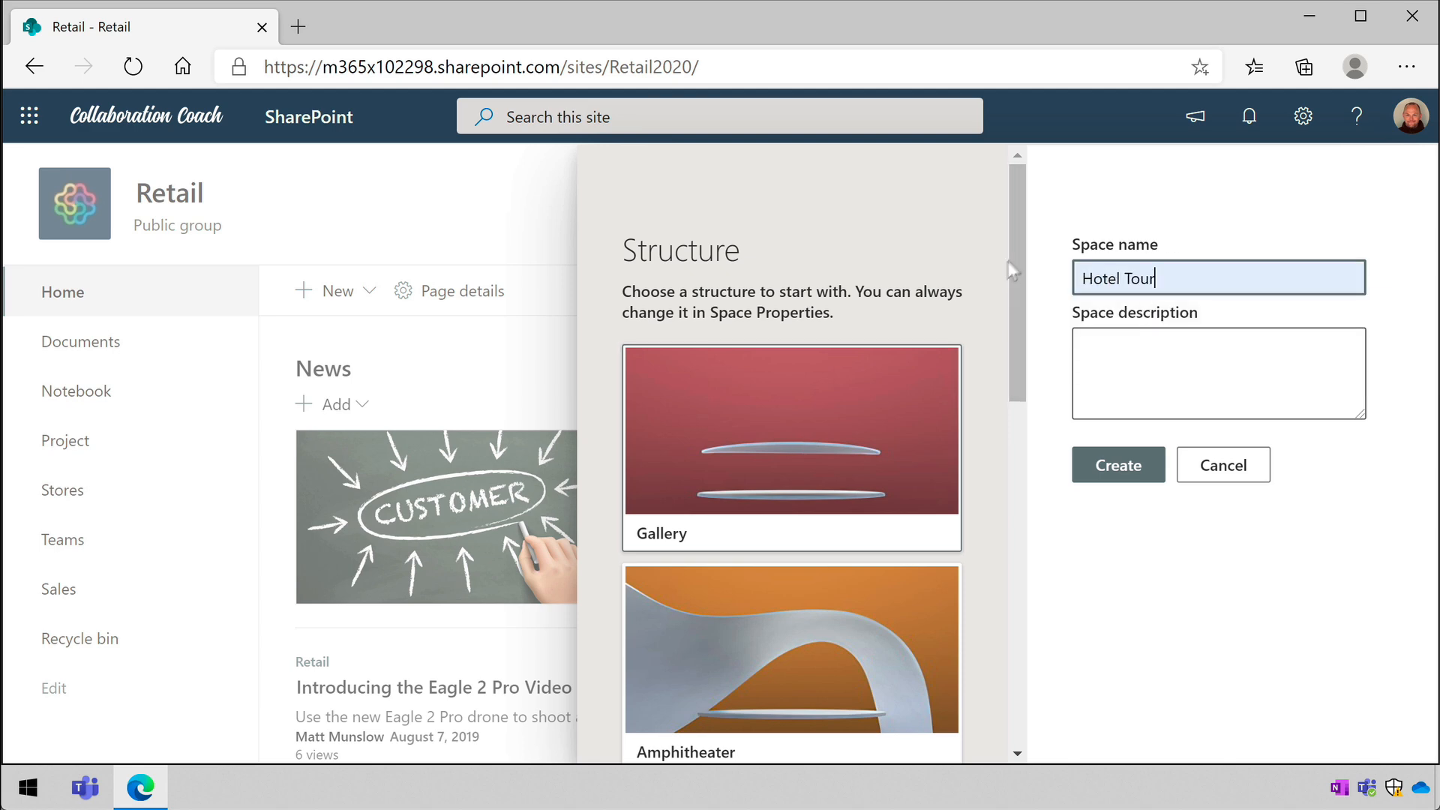
left_click_drag(1016, 260, 998, 657)
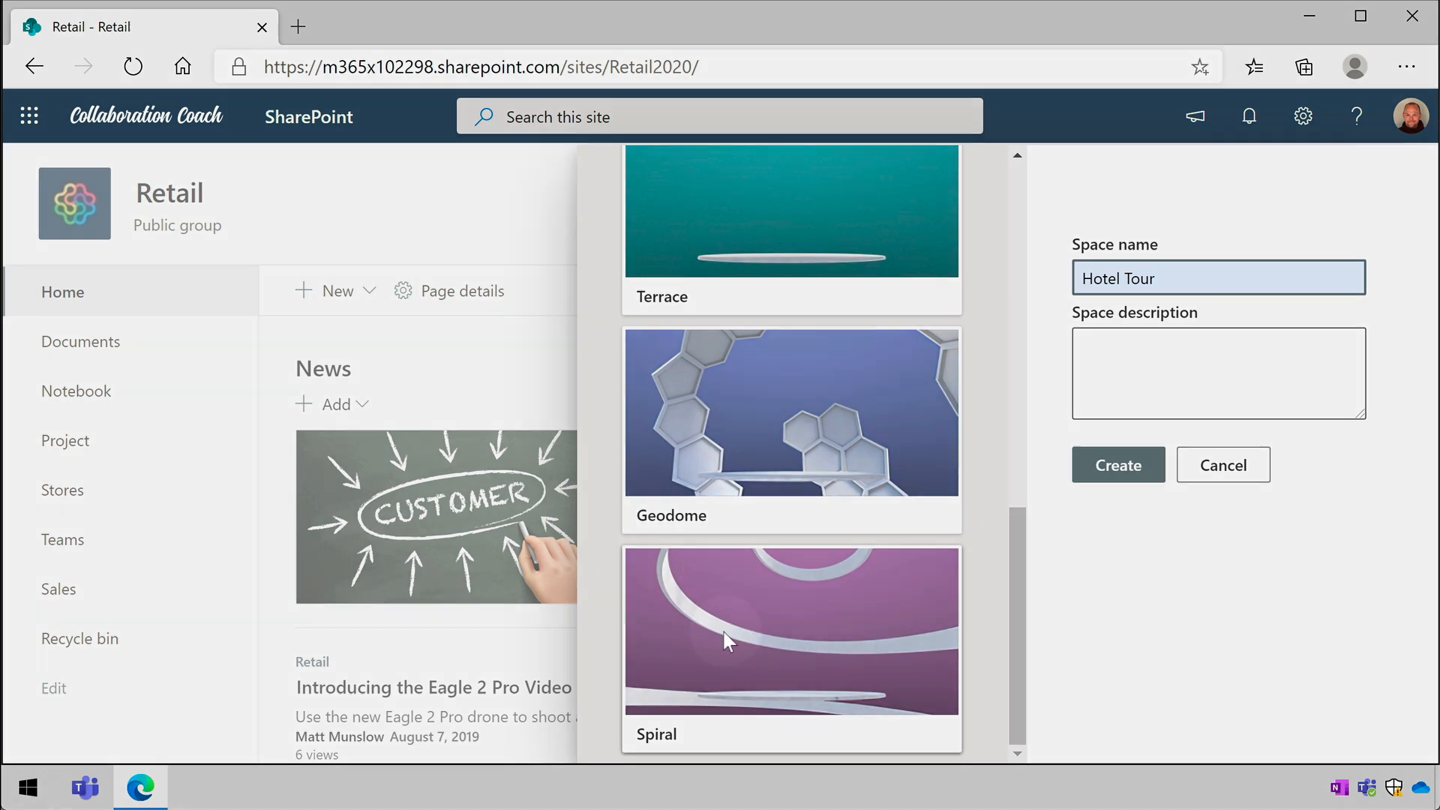
left_click(725, 633)
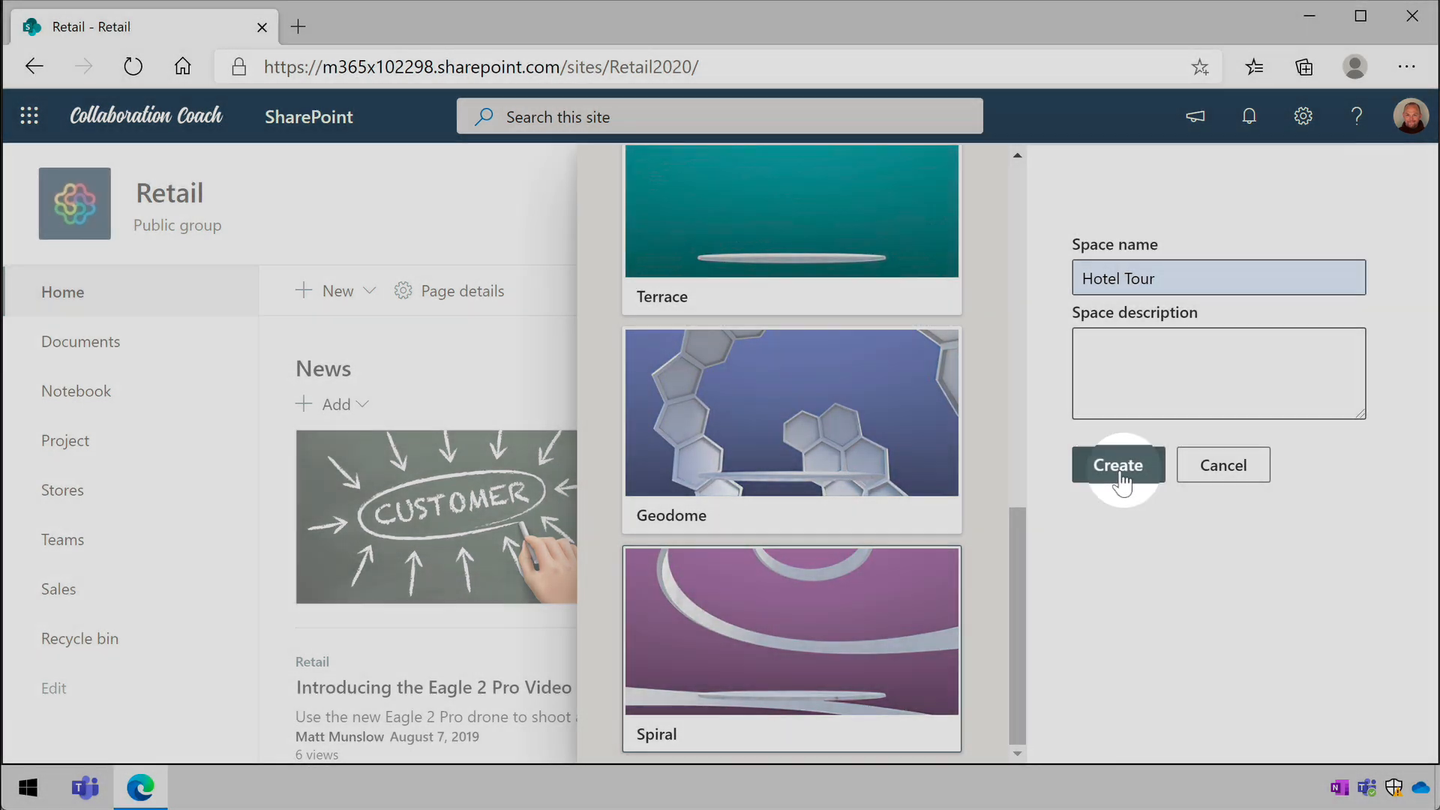
left_click(1118, 466)
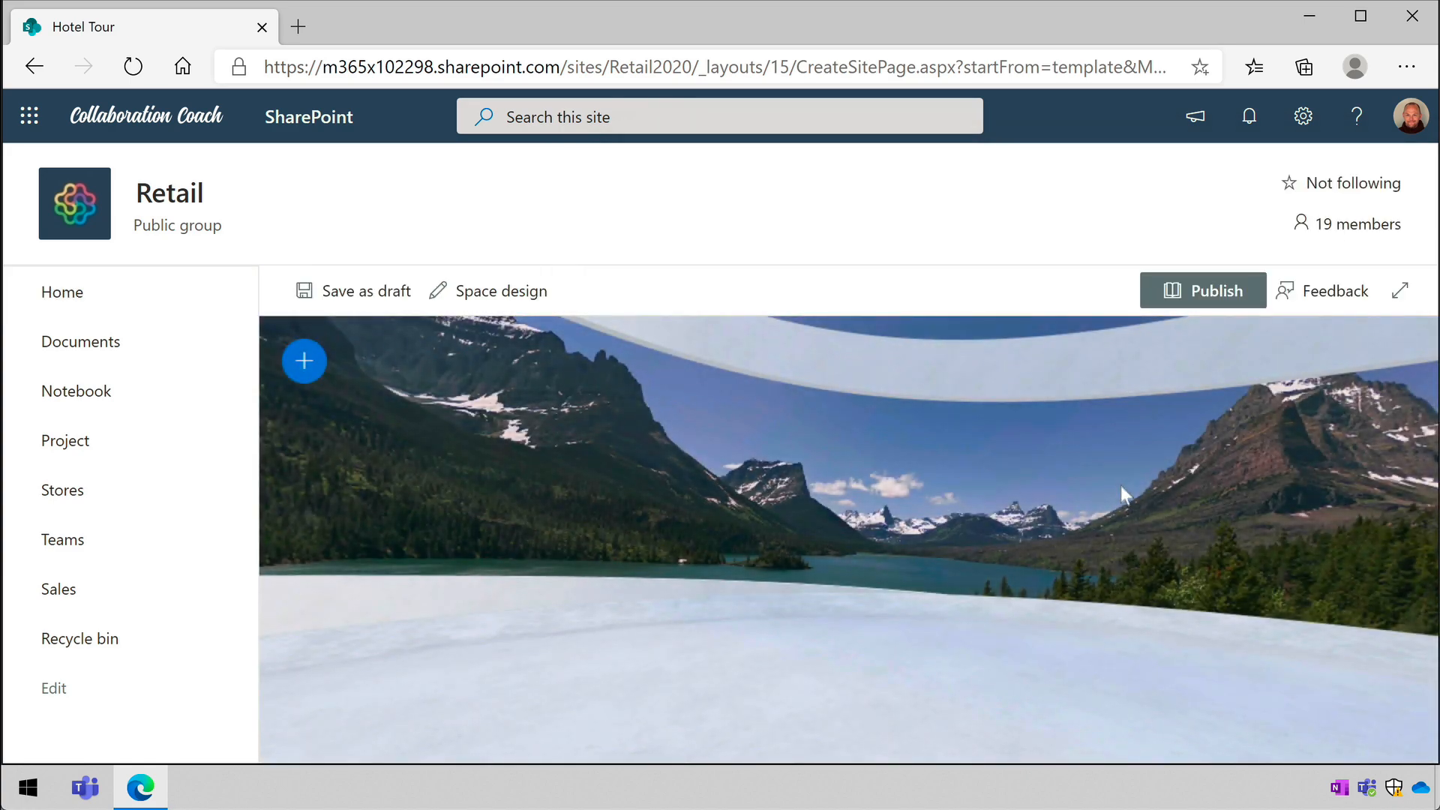
- Open the design settings of the Hotel Tour space at the background options
left_click_drag(1120, 484, 791, 488)
left_click_drag(800, 638, 806, 675)
left_click_drag(923, 495, 784, 627)
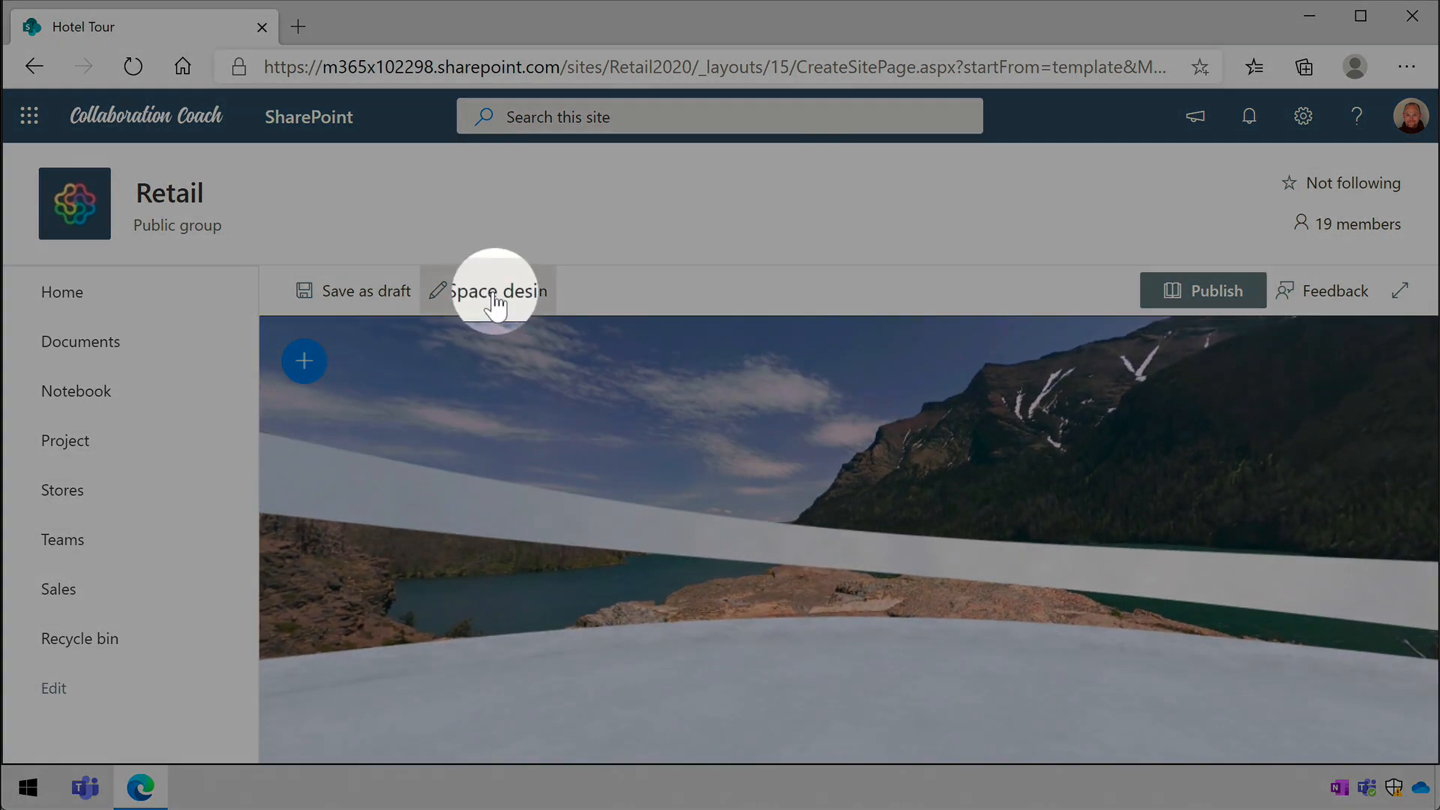
left_click(494, 298)
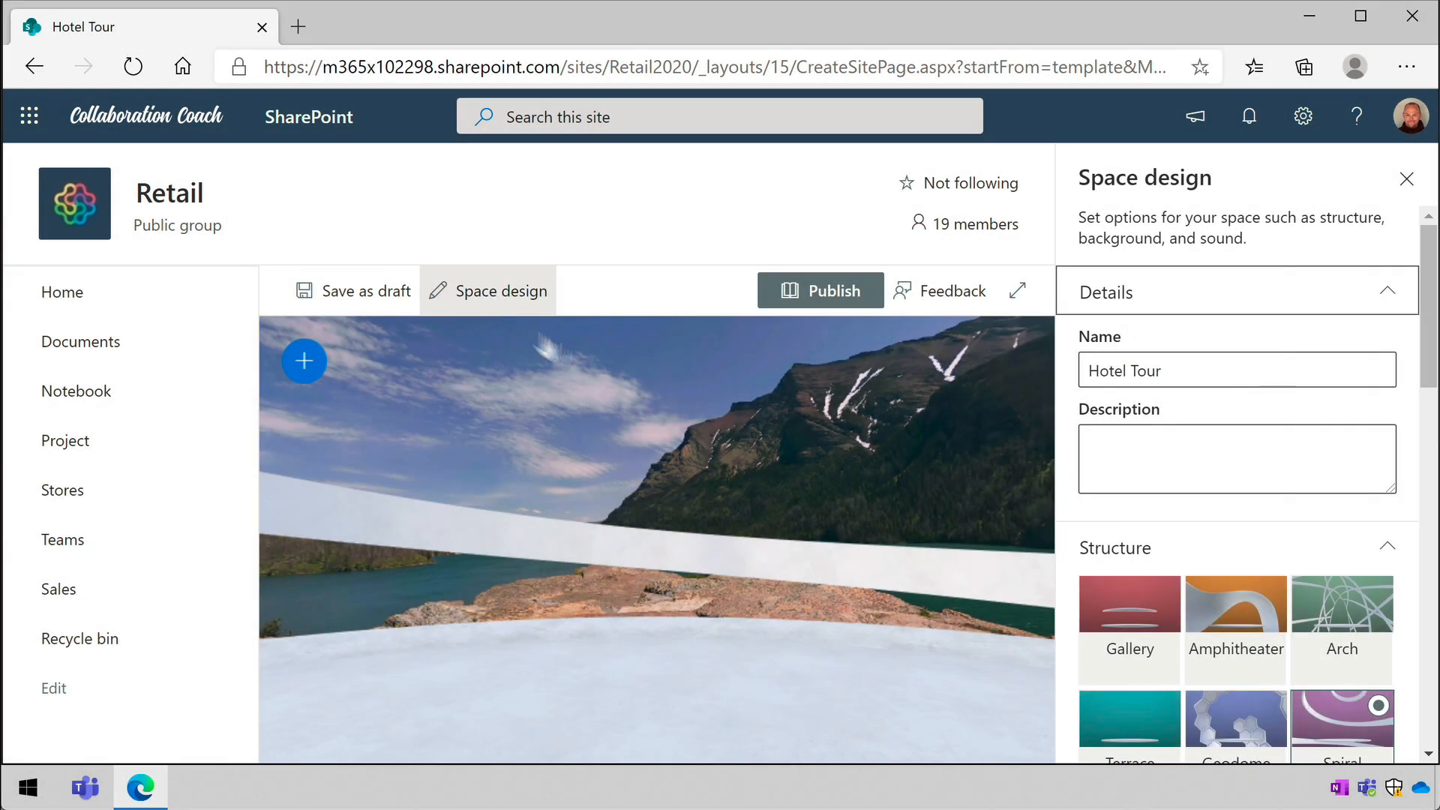
left_click_drag(1424, 322, 1422, 403)
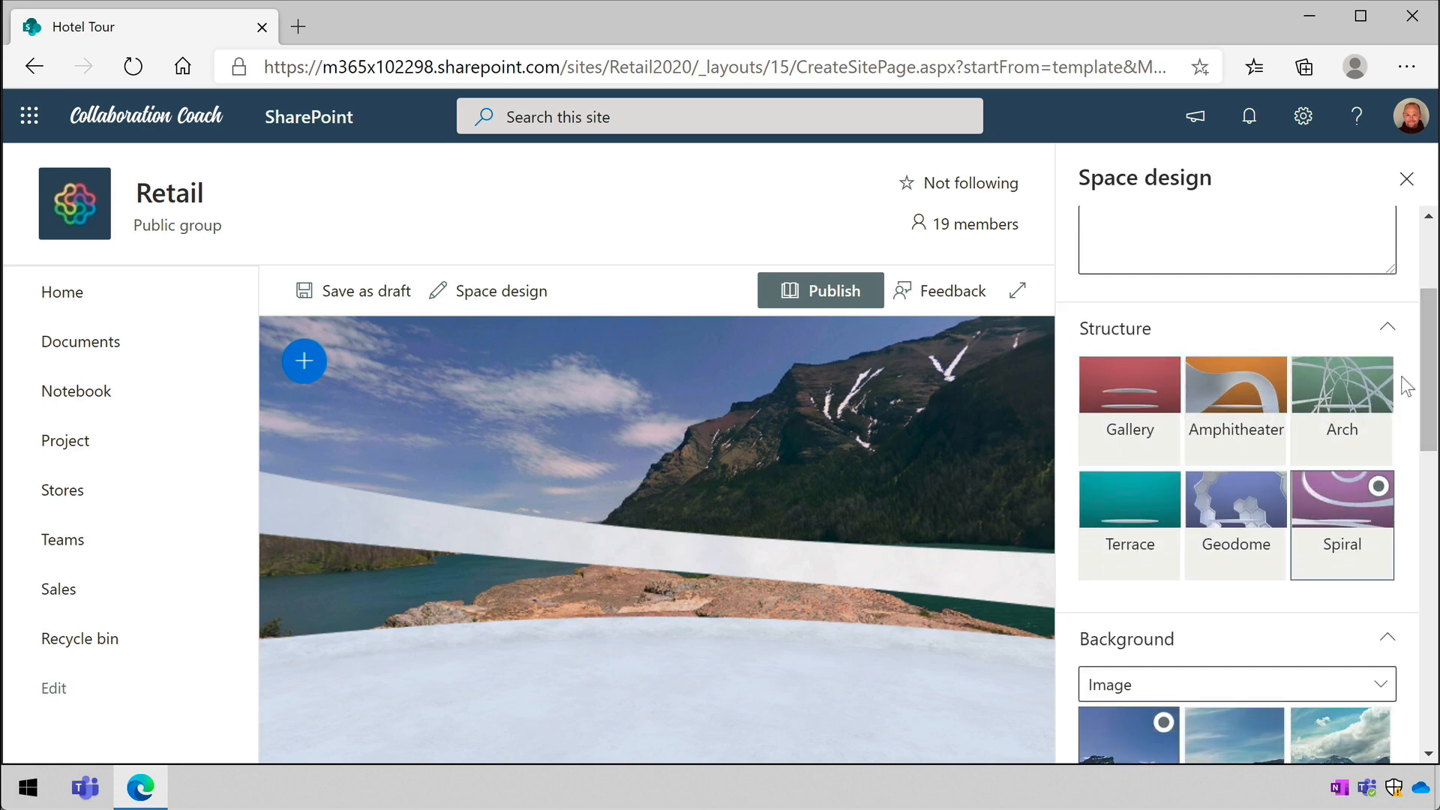
scroll(1408, 405, "down", 5)
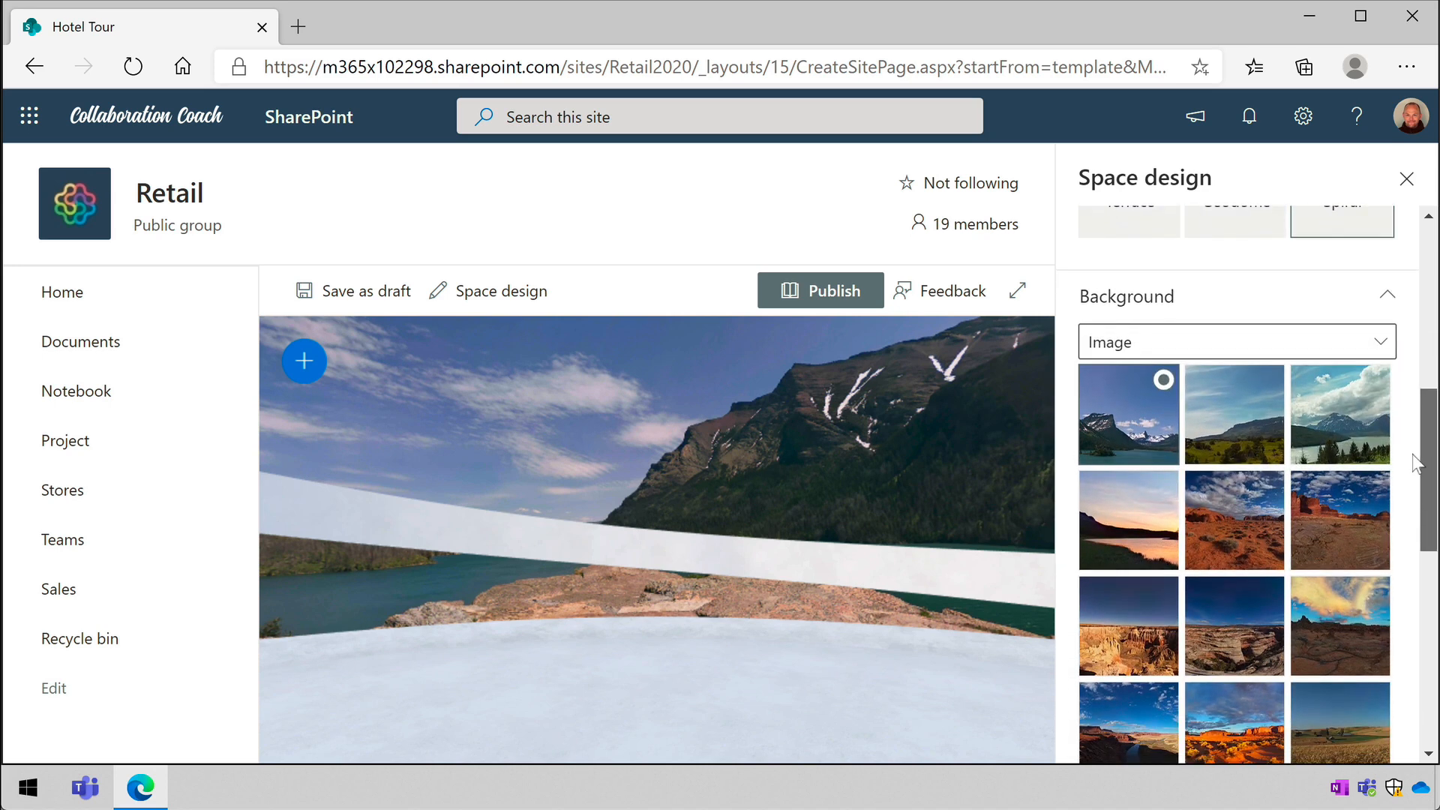
- Try the second and third landscape images as the space's background
left_click(1244, 412)
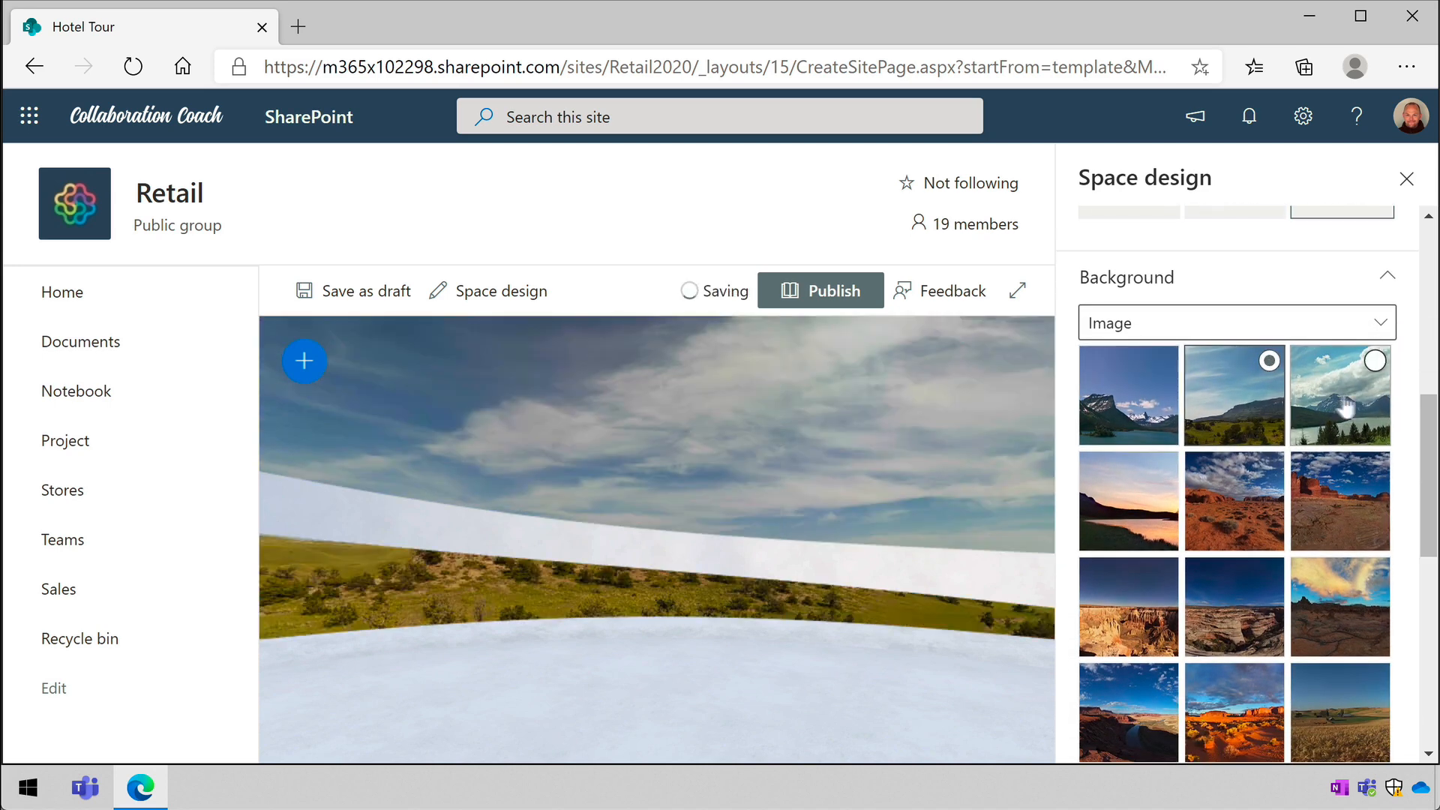
left_click(1325, 409)
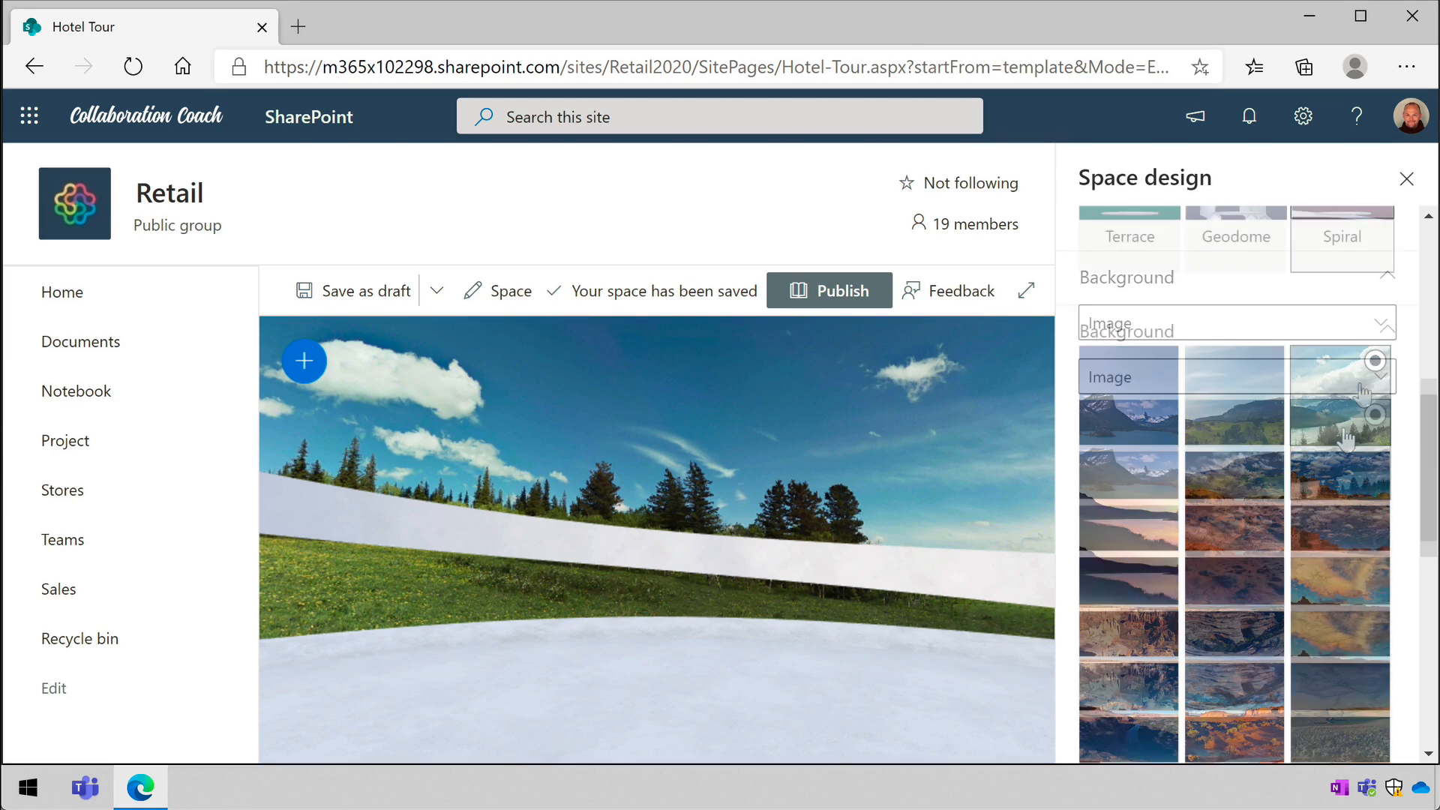
- Change the background type to Illustration, choosing the second illustration in dark green
left_click(1222, 376)
left_click(1179, 459)
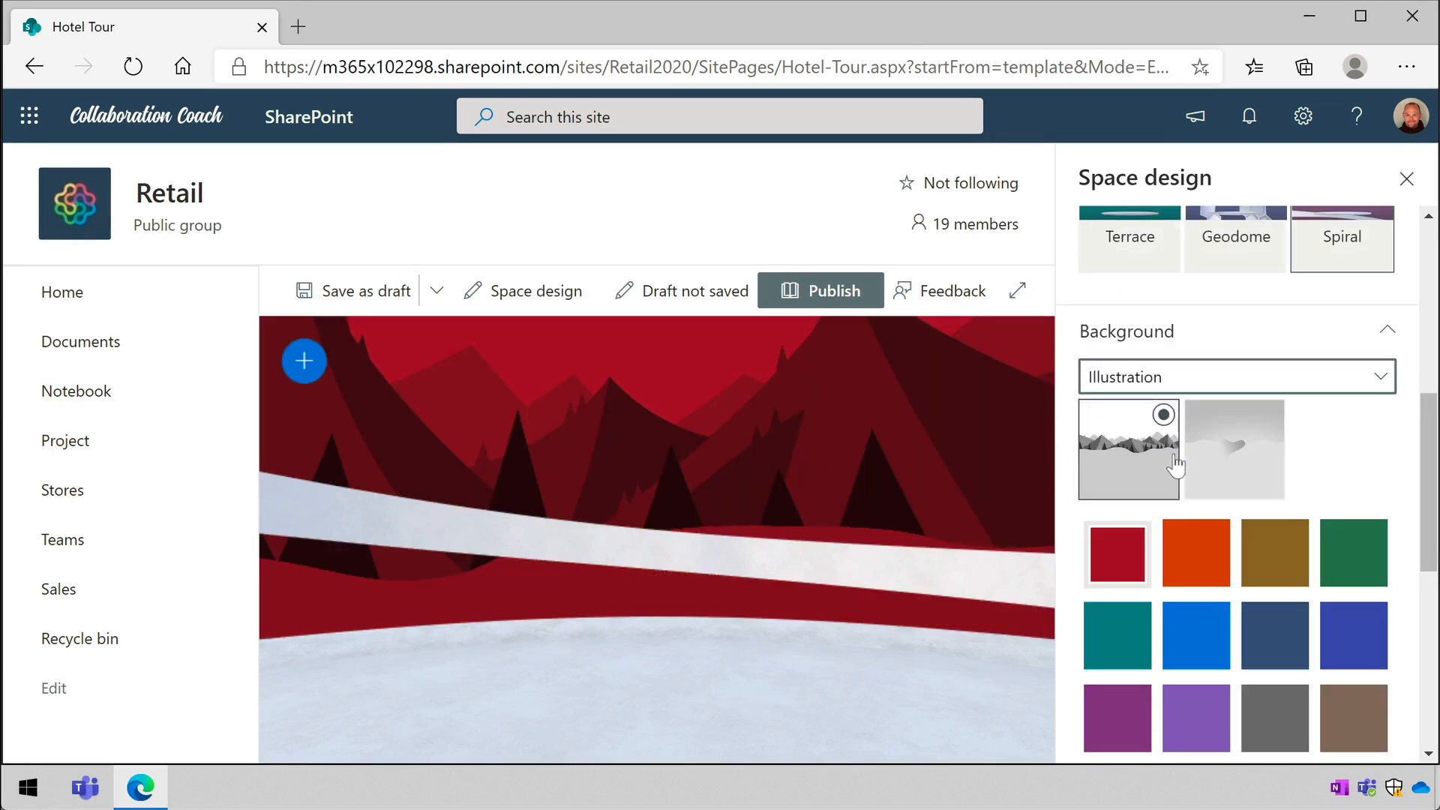
left_click(1230, 466)
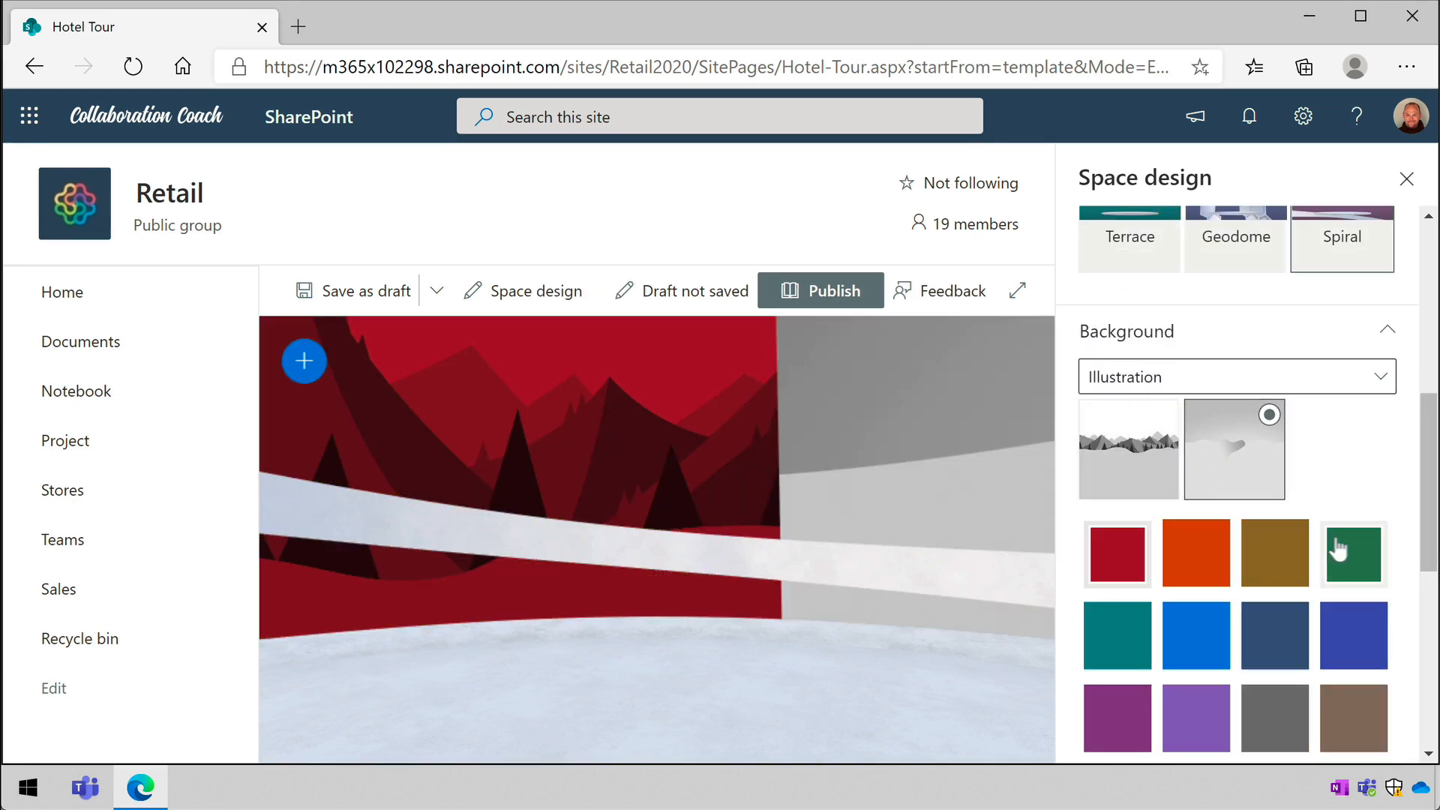
left_click(1344, 552)
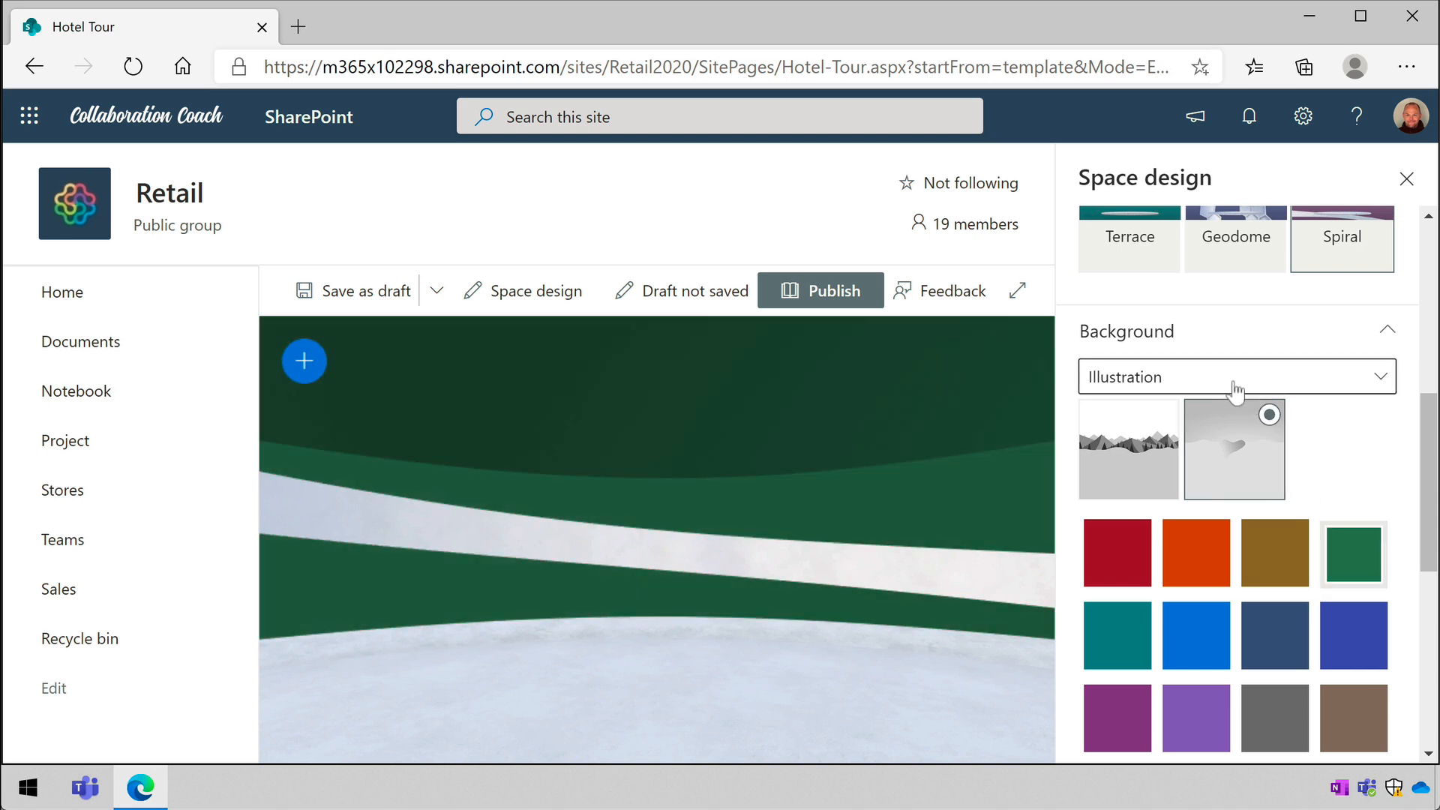
left_click(1236, 384)
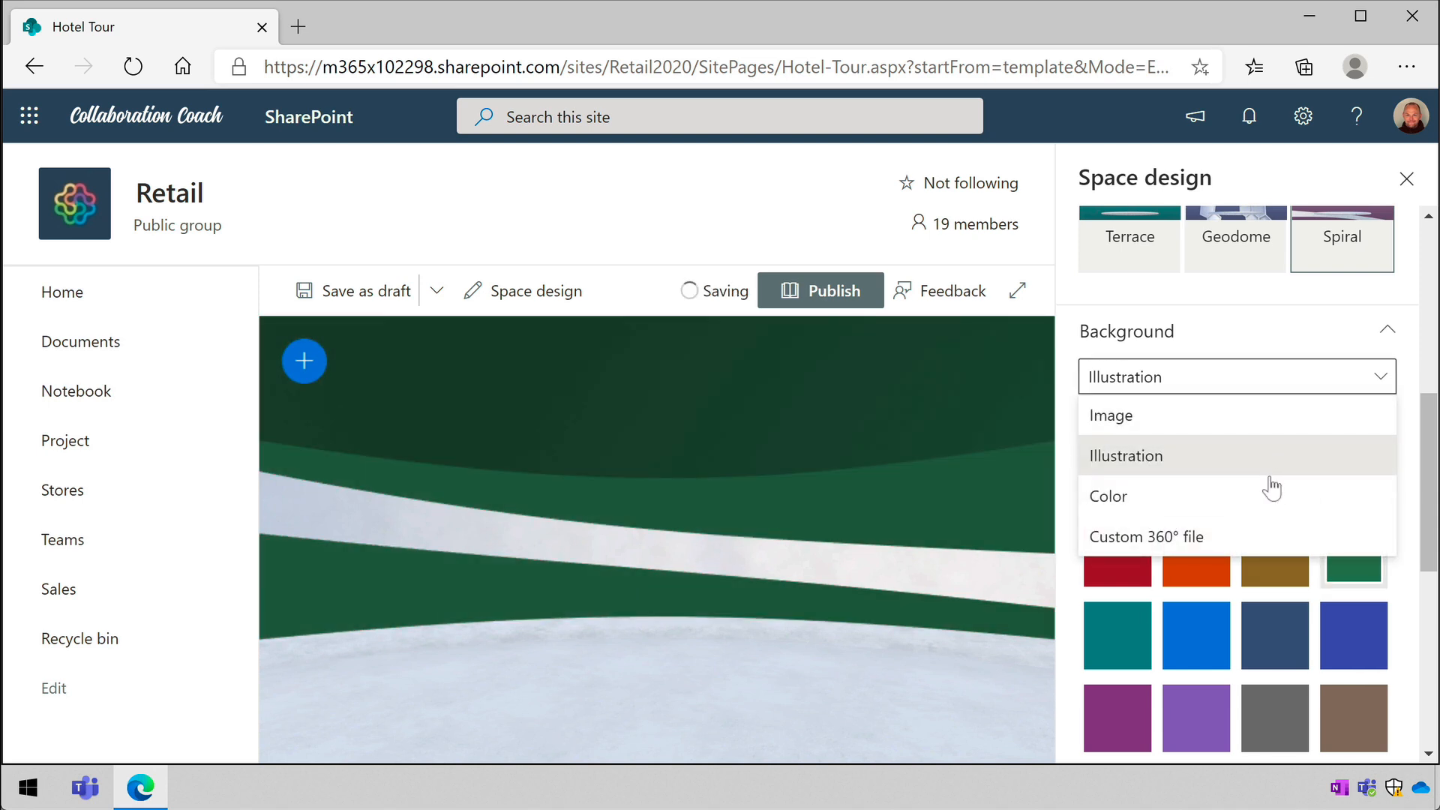
- Set the welcome message to the audio file Welcome.m4a from the Hotel Tour folder in the site's Documents library
scroll(1410, 474, "down", 5)
scroll(1410, 613, "down", 1)
left_click(1172, 384)
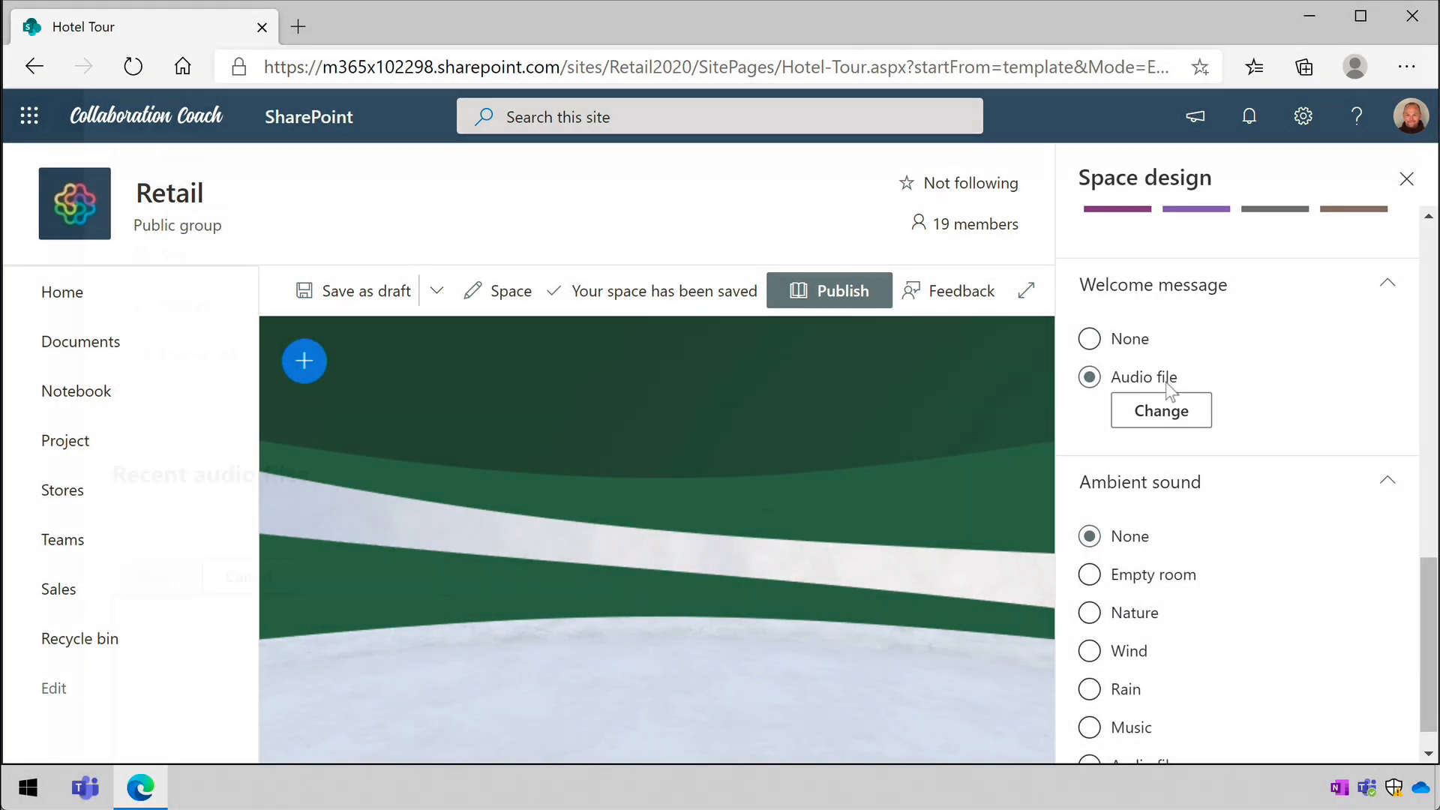
left_click(1159, 412)
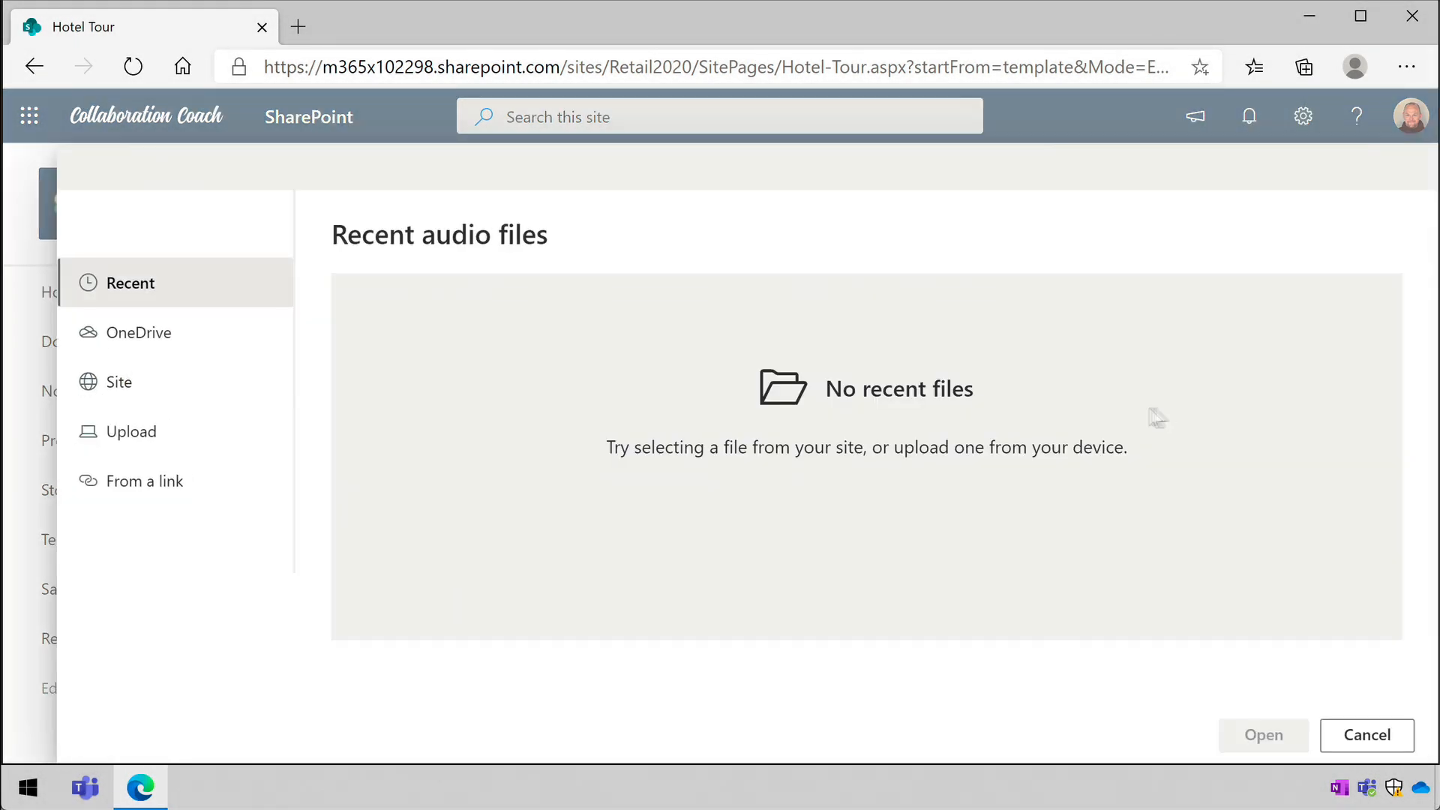
left_click(120, 381)
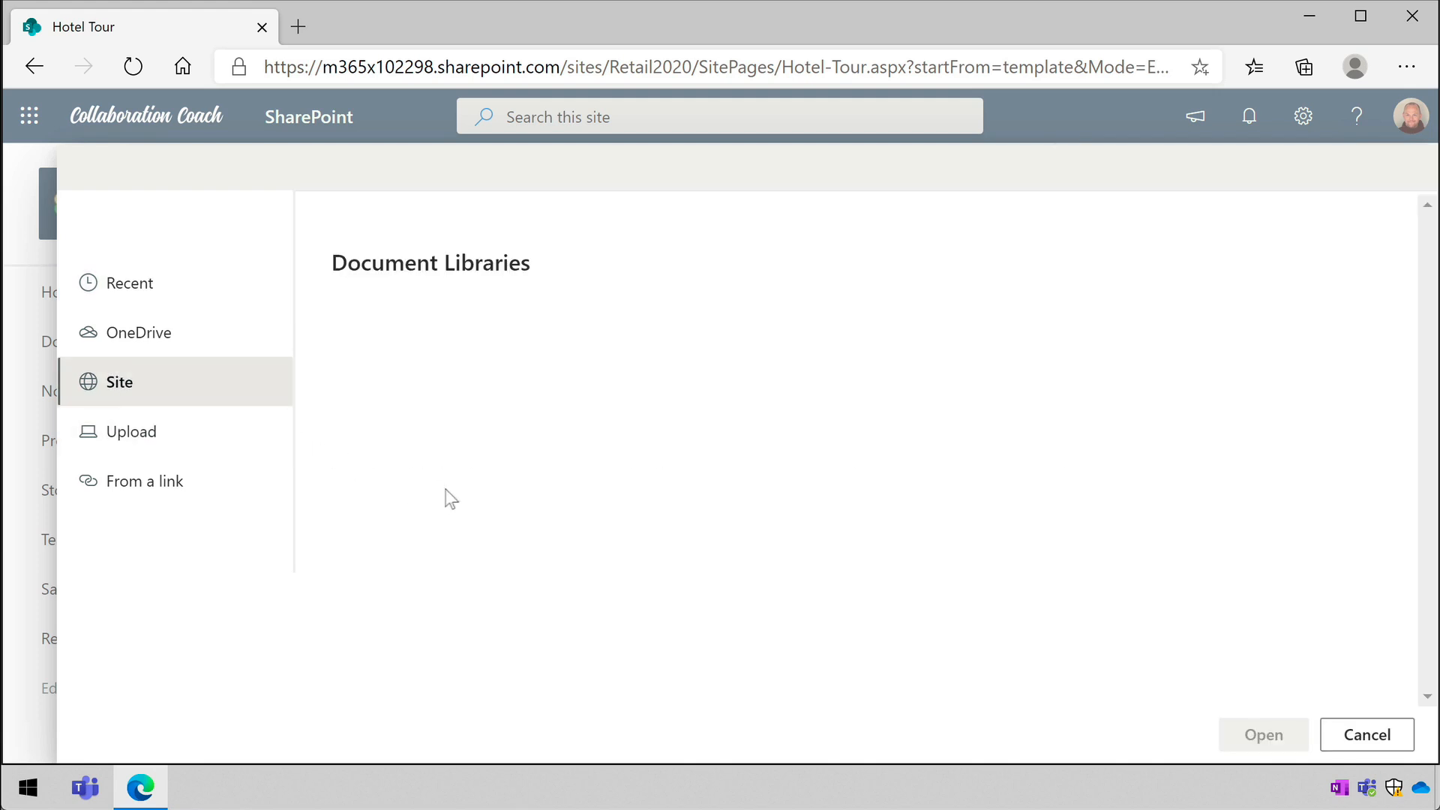
left_click(437, 418)
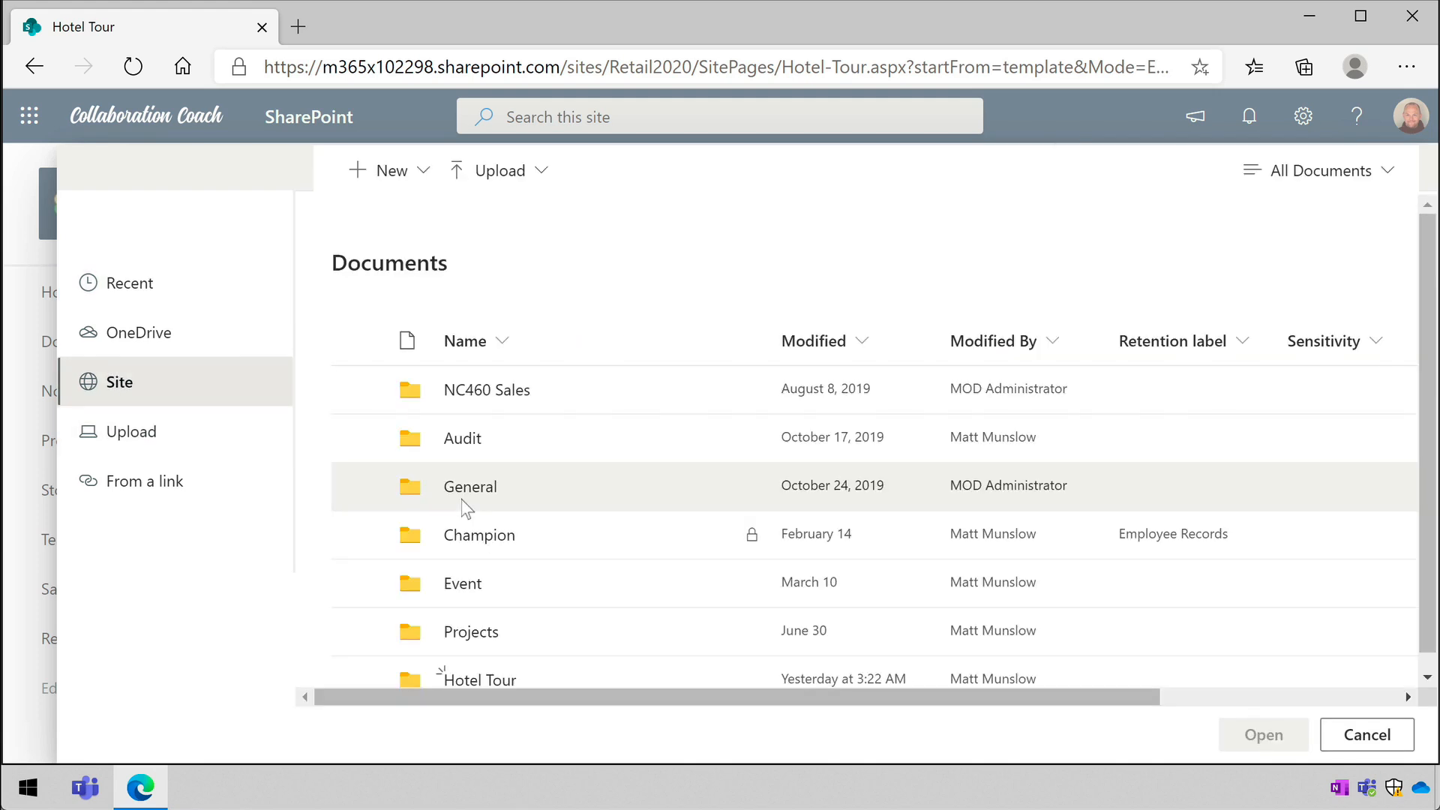
left_click(478, 666)
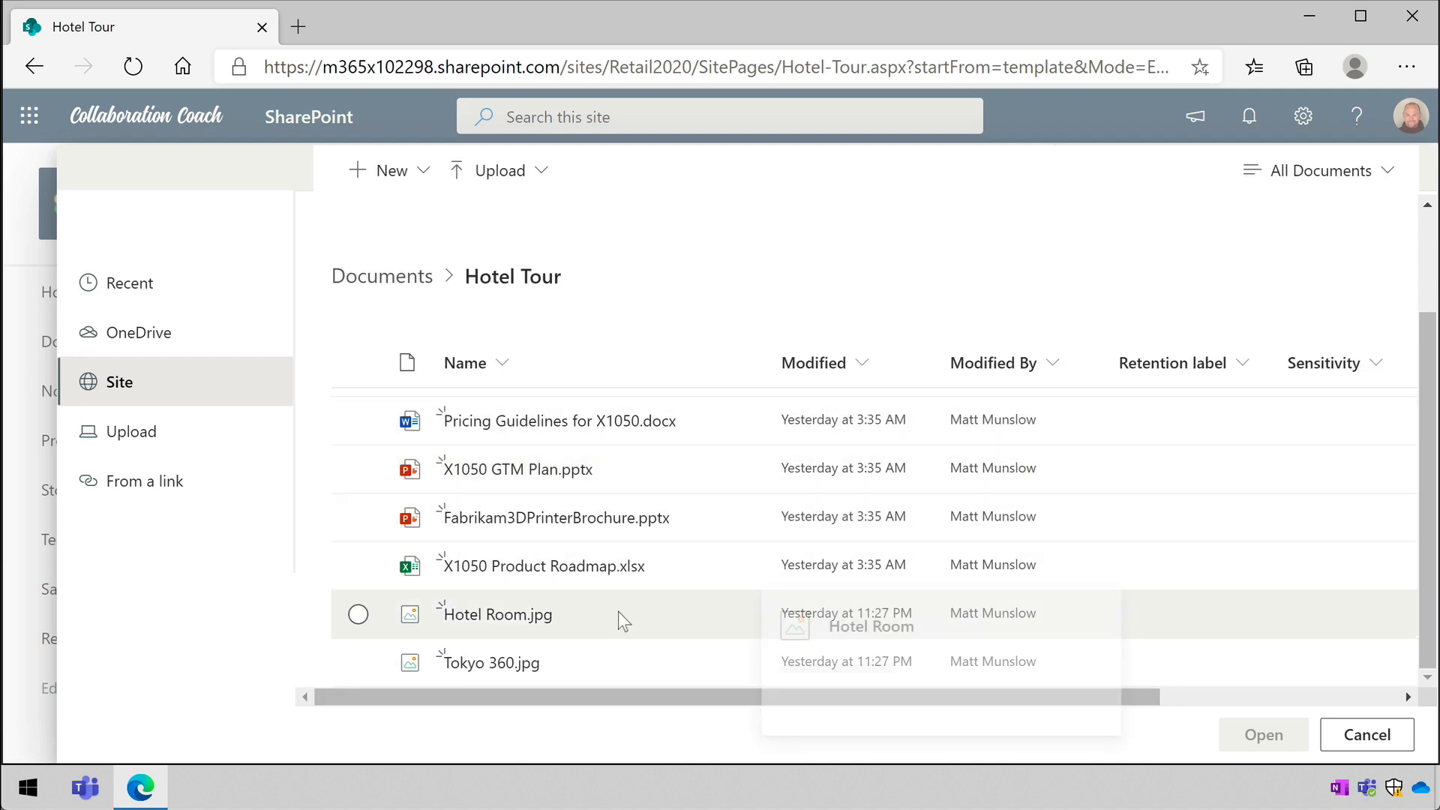
scroll(618, 610, "up", 2)
left_click(591, 410)
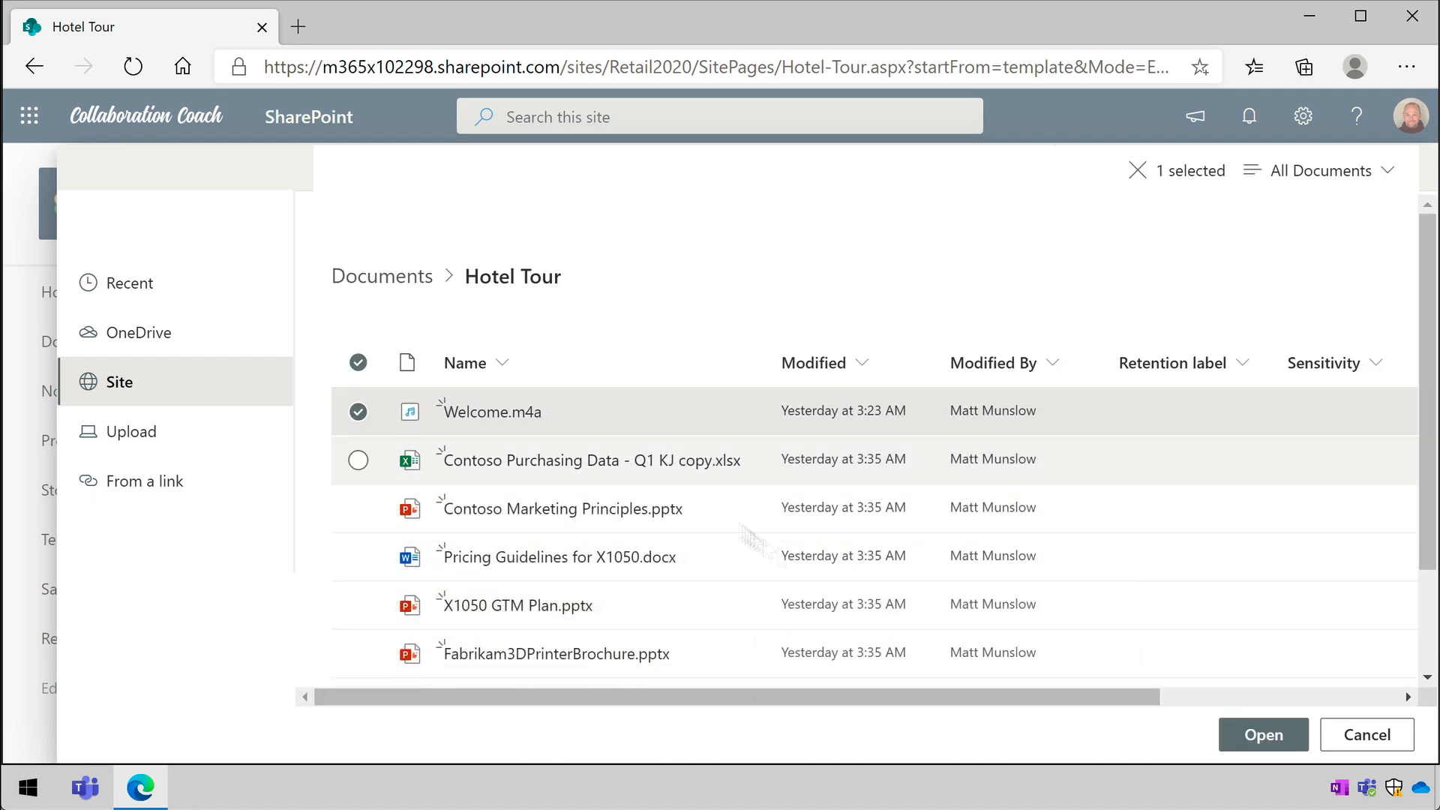
left_click(1253, 734)
- Set the ambient sound to Music, lower its volume and close the space design settings
scroll(1238, 697, "down", 1)
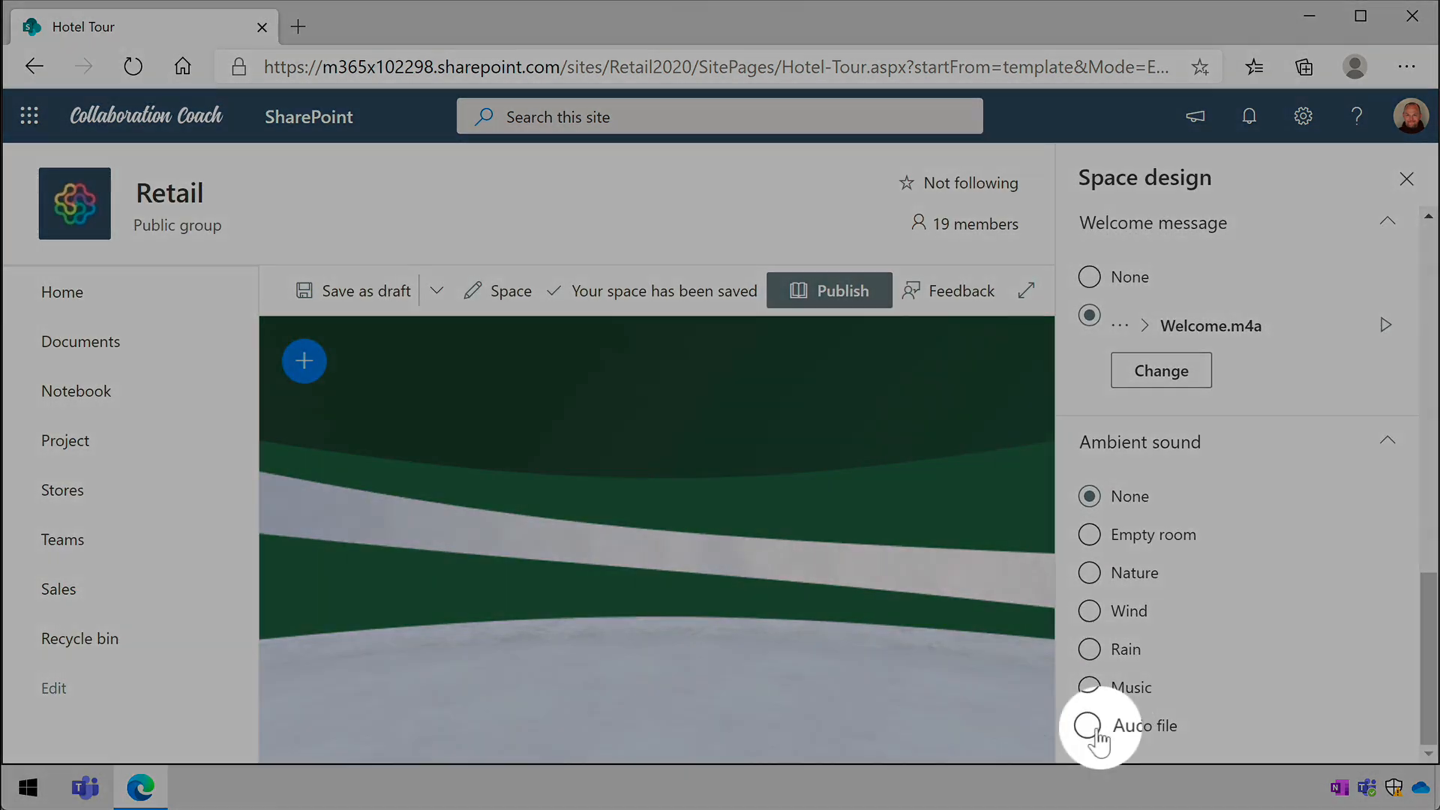
left_click(1089, 687)
scroll(1226, 681, "down", 1)
left_click_drag(1195, 721, 1137, 721)
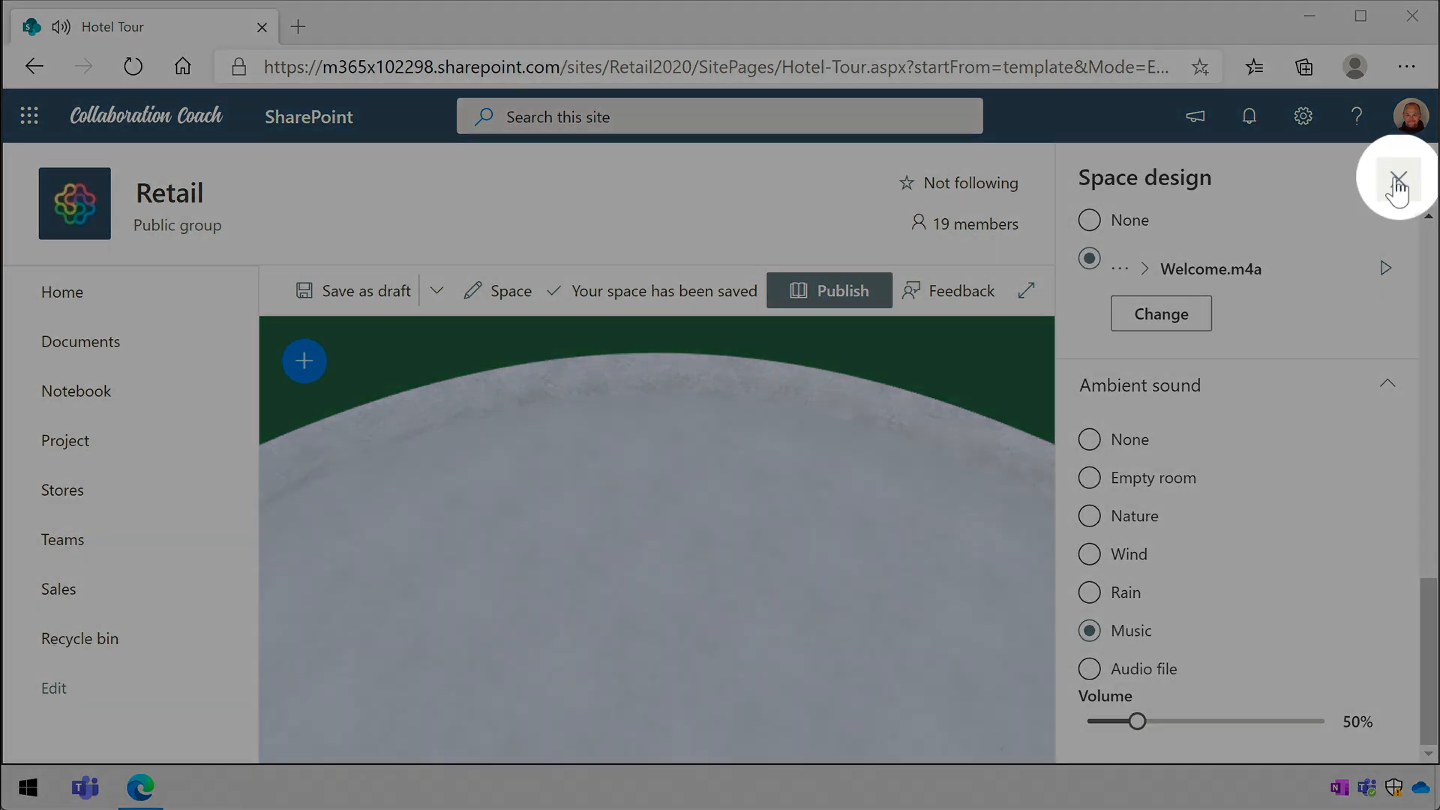
left_click(1407, 178)
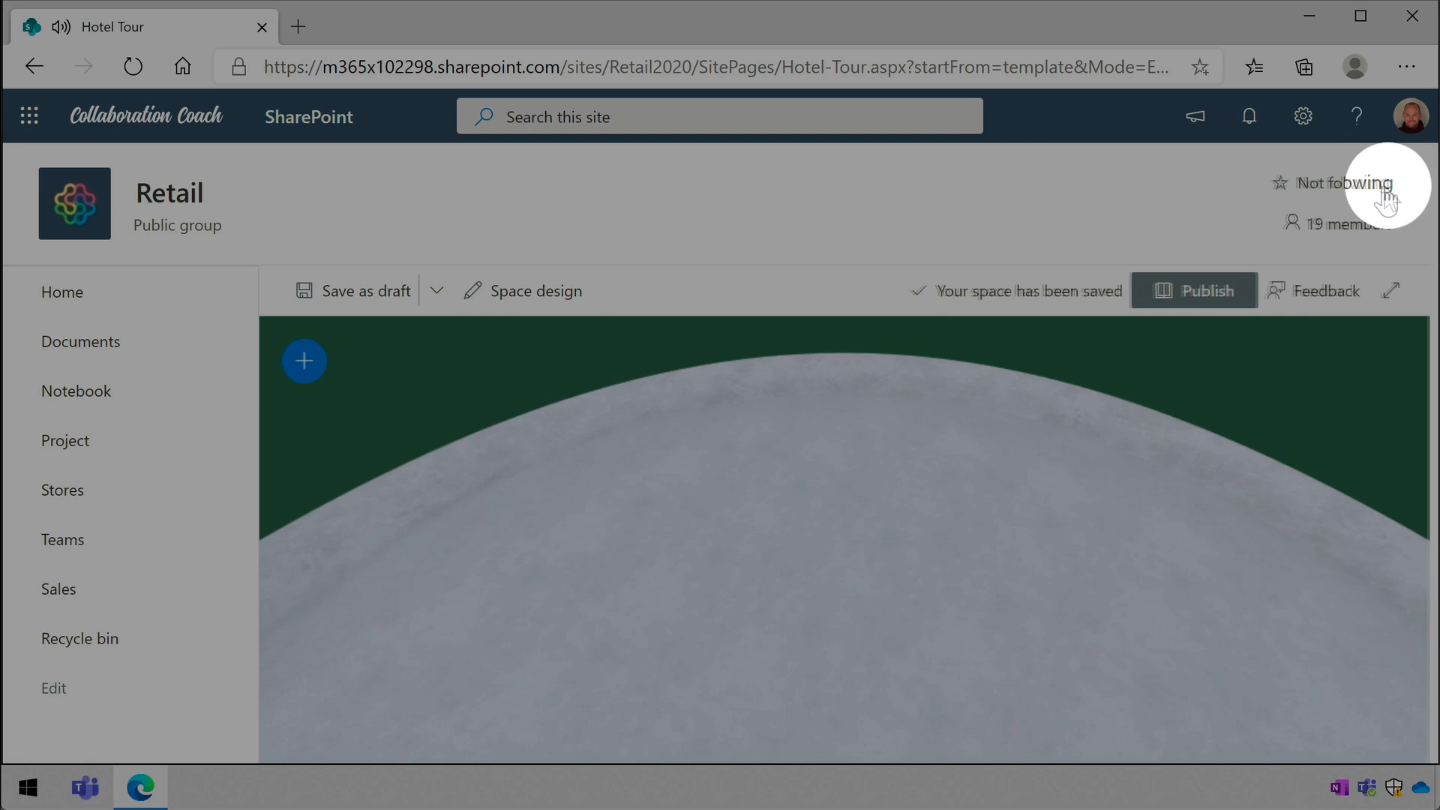
- Expand the space canvas, look through the available web parts and place a 3D object on the central floor area
left_click(1393, 294)
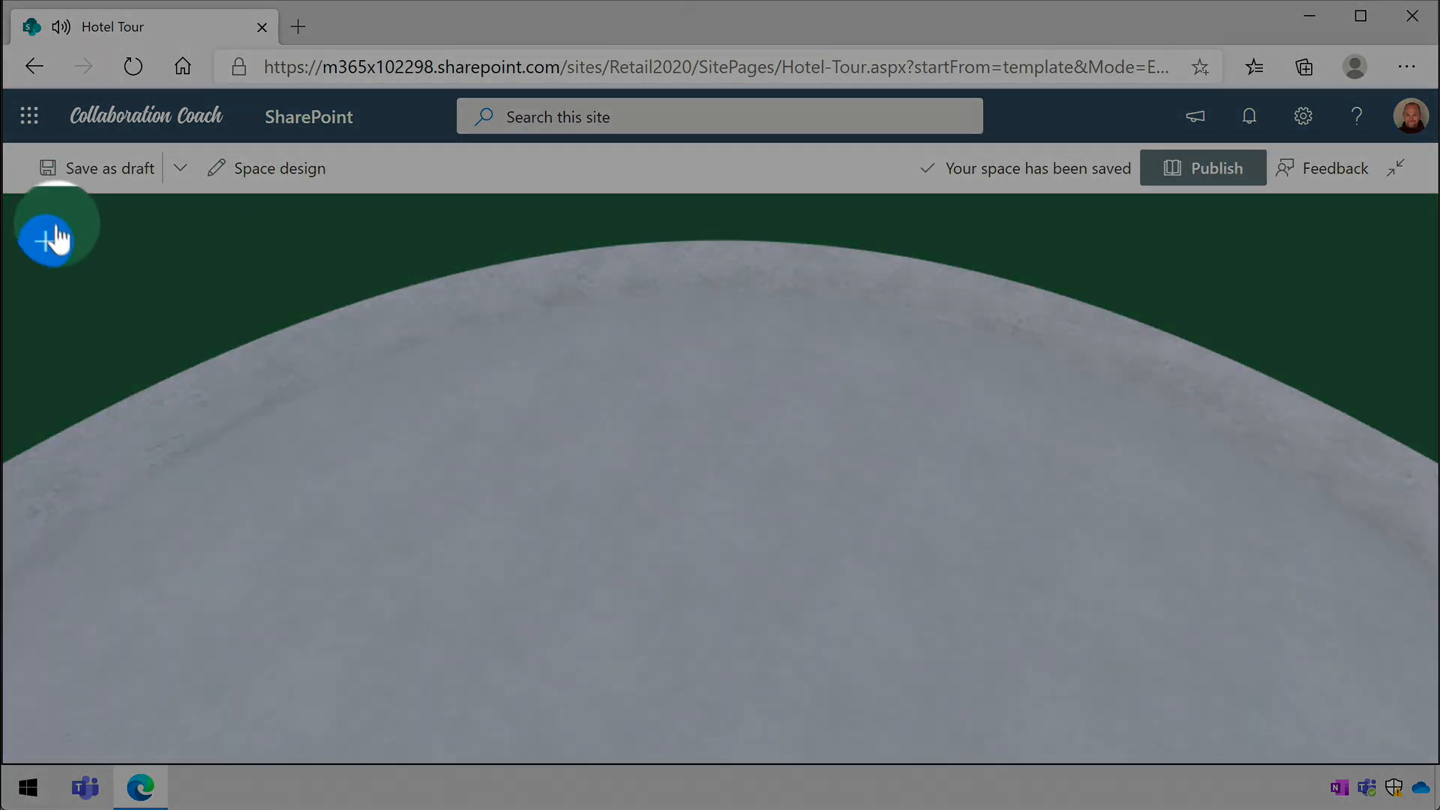
left_click(53, 242)
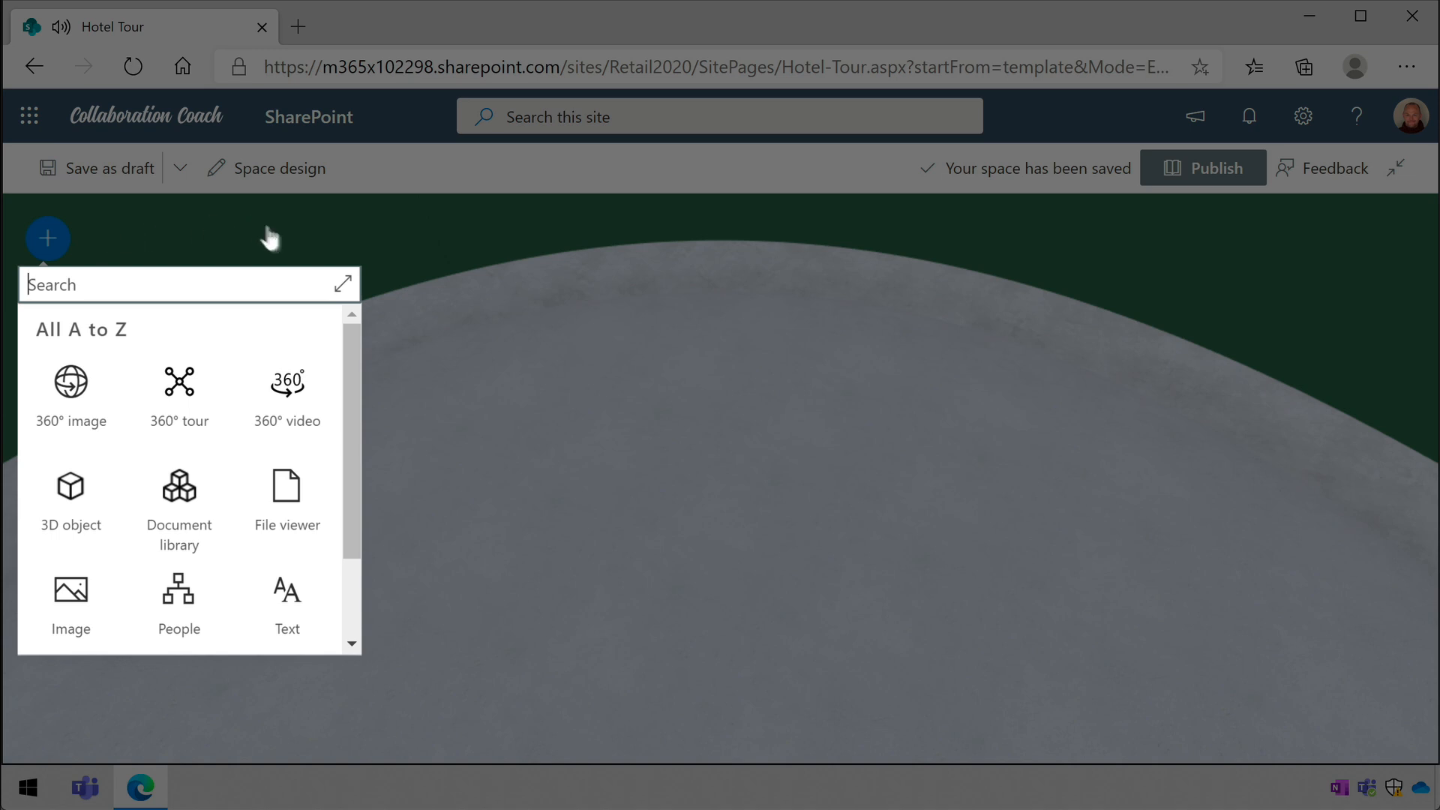
mouse_move(354, 340)
left_mouse_down()
mouse_move(341, 475)
mouse_move(350, 317)
left_mouse_up()
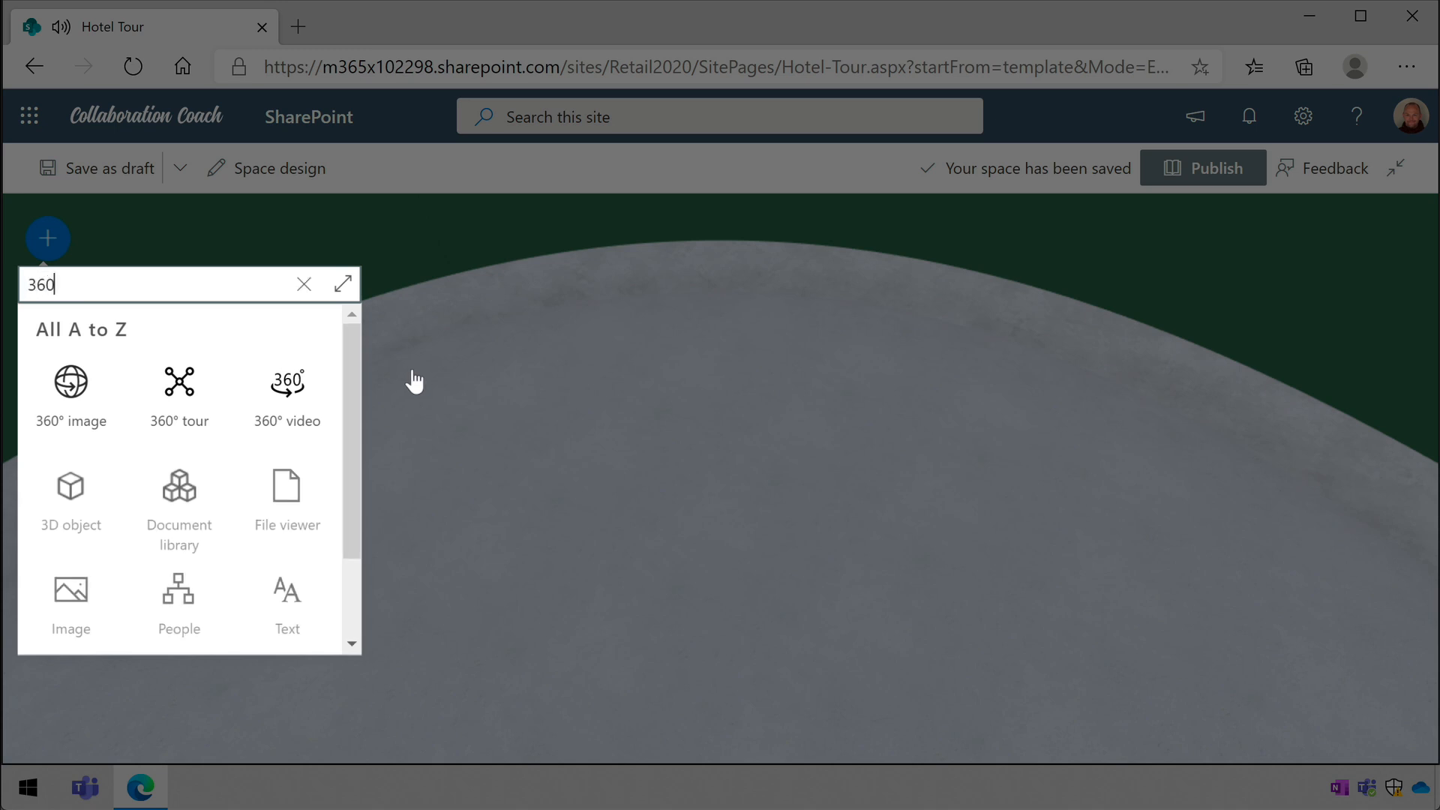
left_click(305, 284)
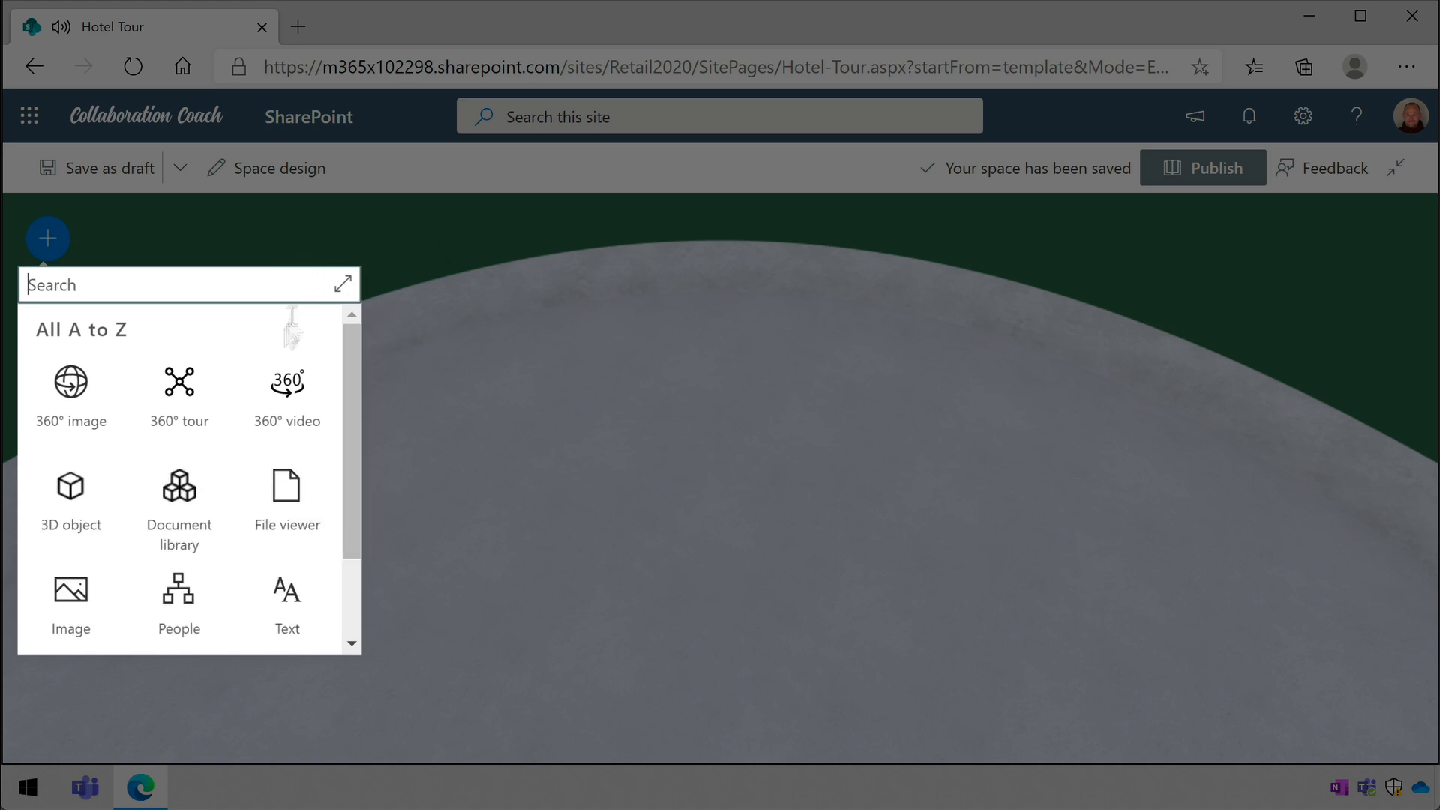
left_click(106, 492)
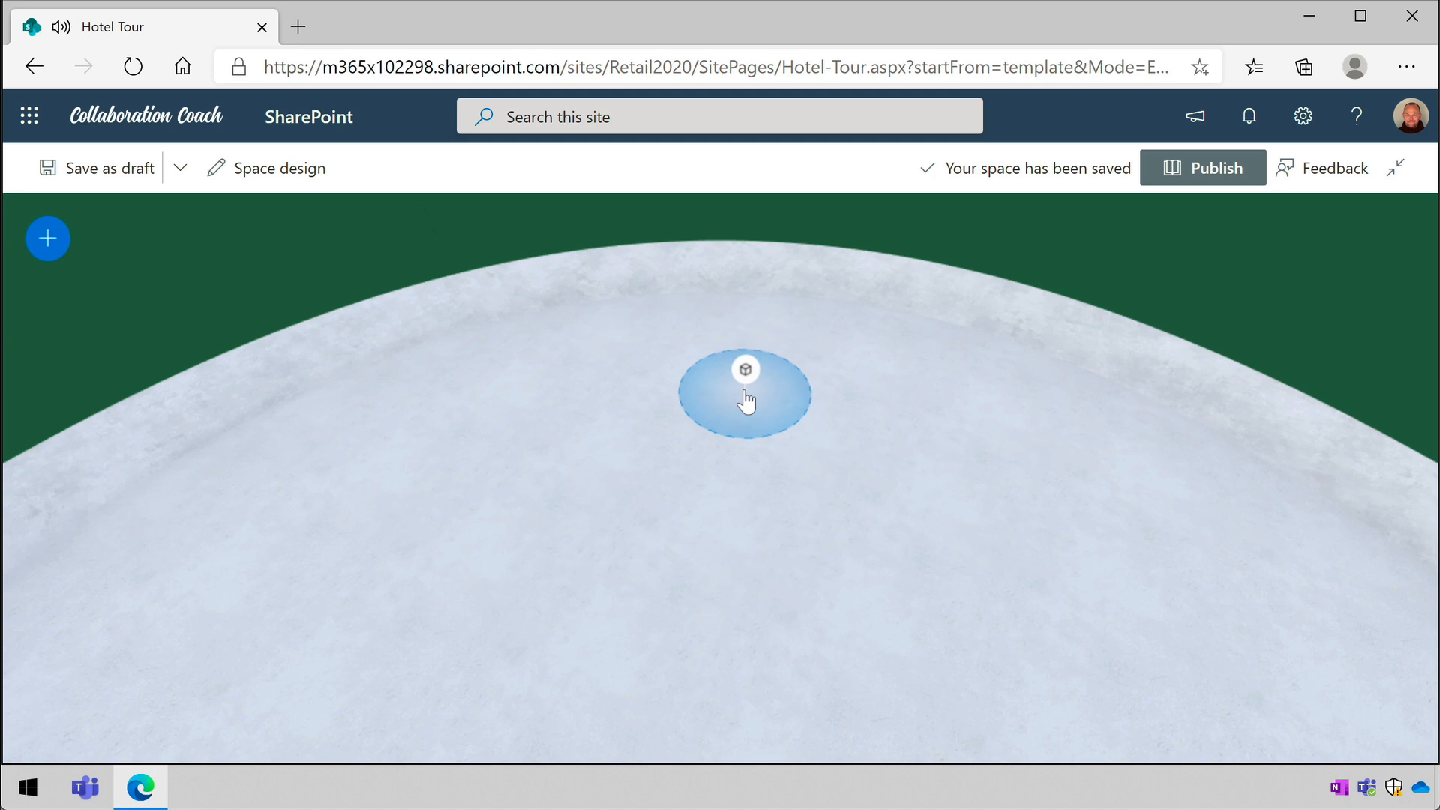
left_click(747, 402)
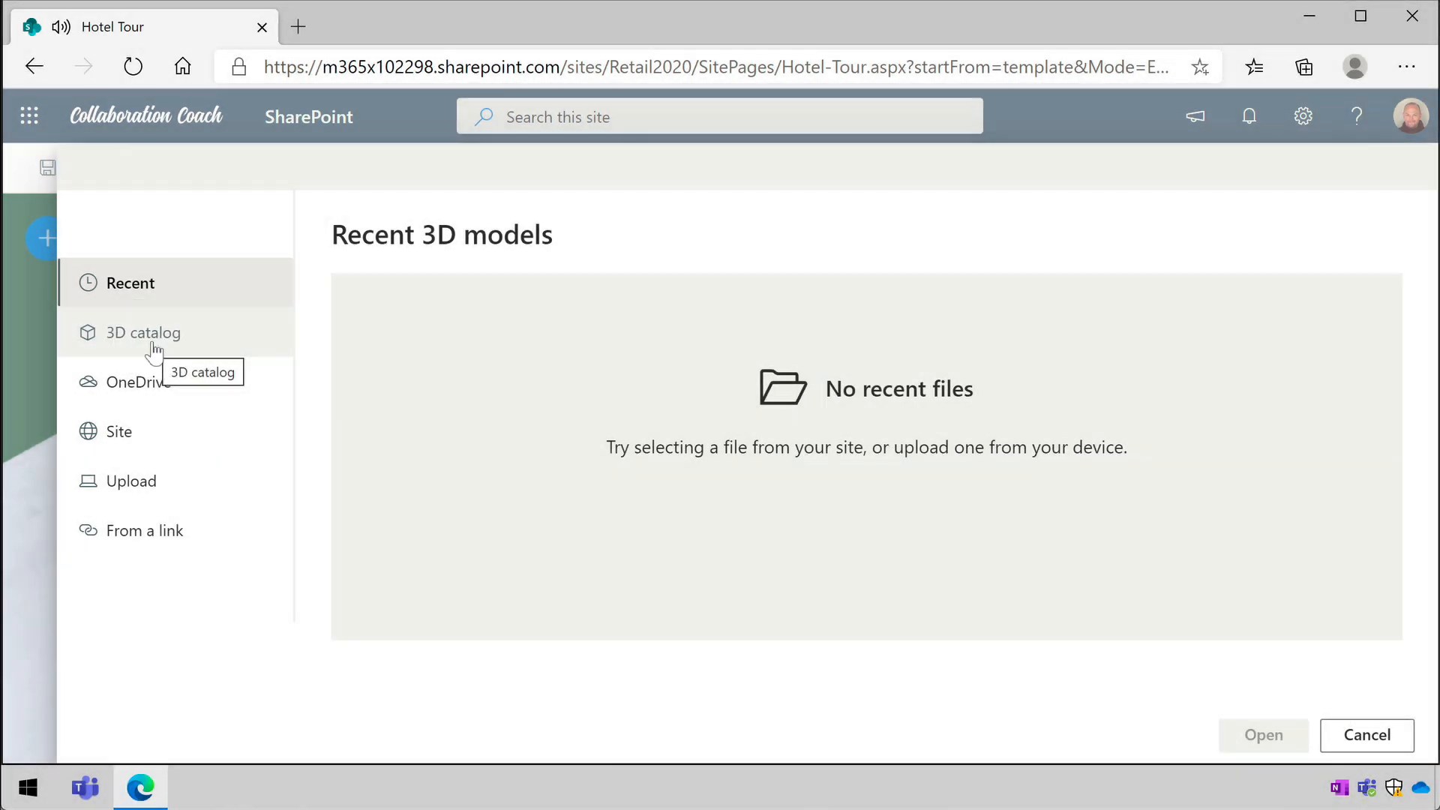
- Insert the dinosaur model from the All Animated Models category of the 3D catalog
left_click(153, 349)
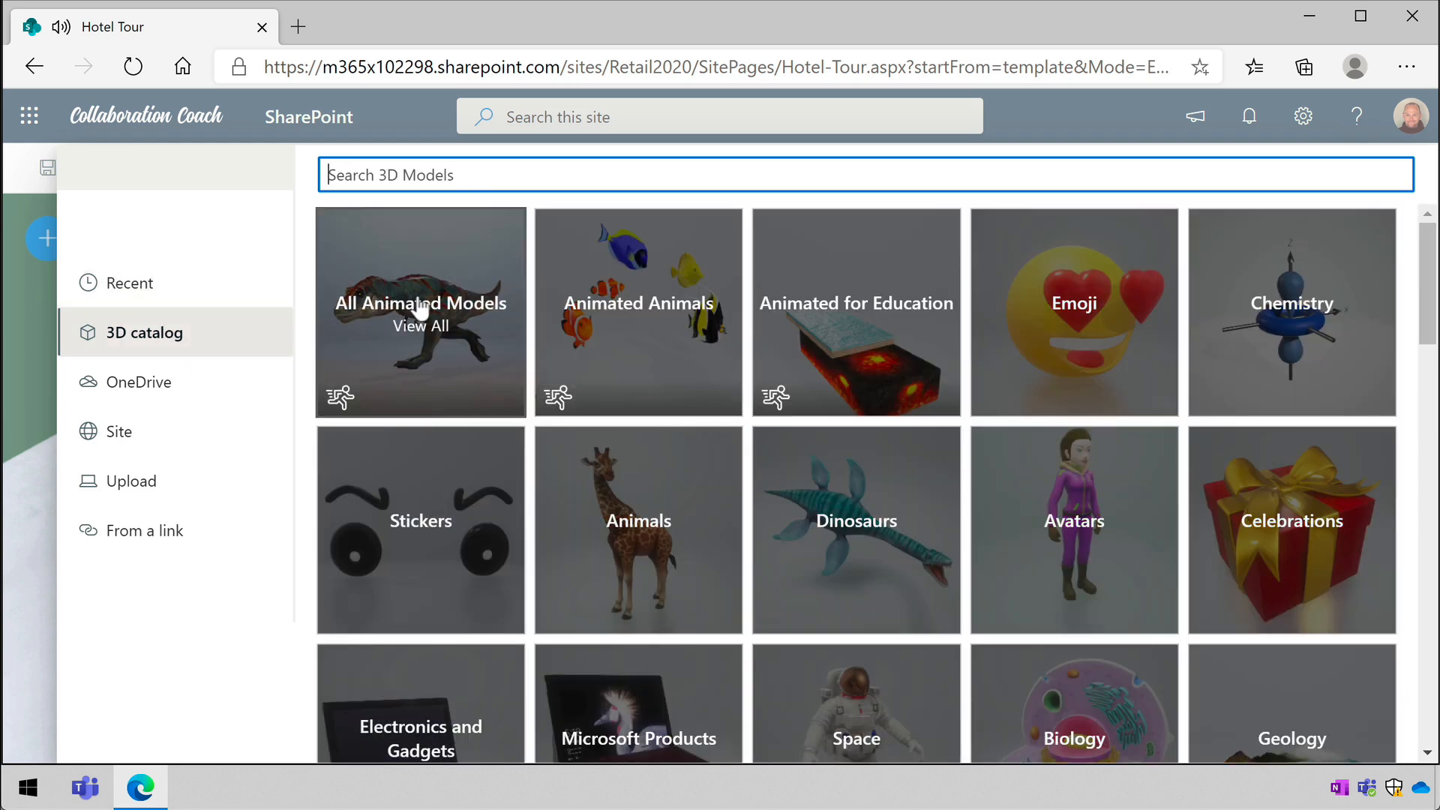
left_click(463, 315)
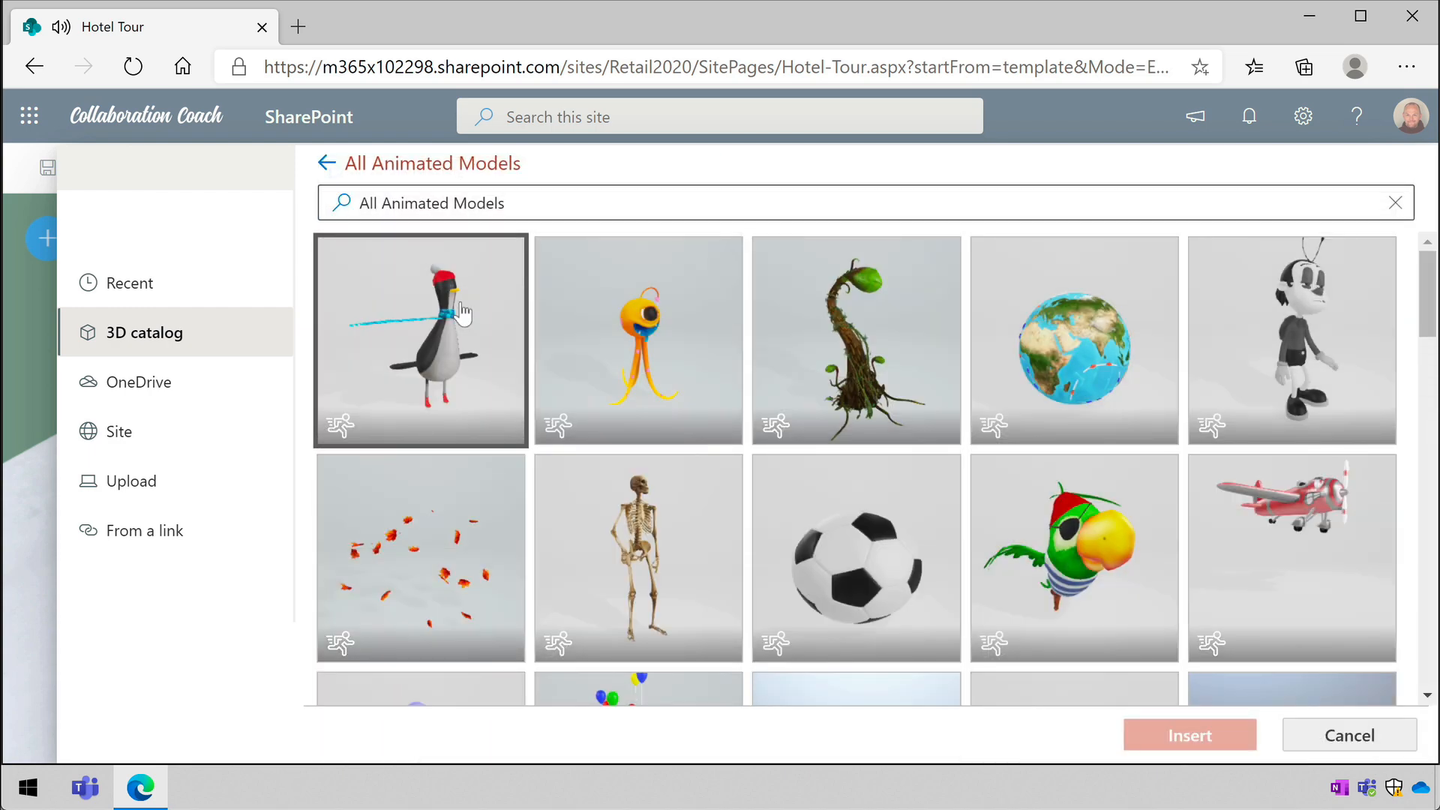
scroll(829, 453, "down", 5)
left_click(877, 422)
double_click(846, 421)
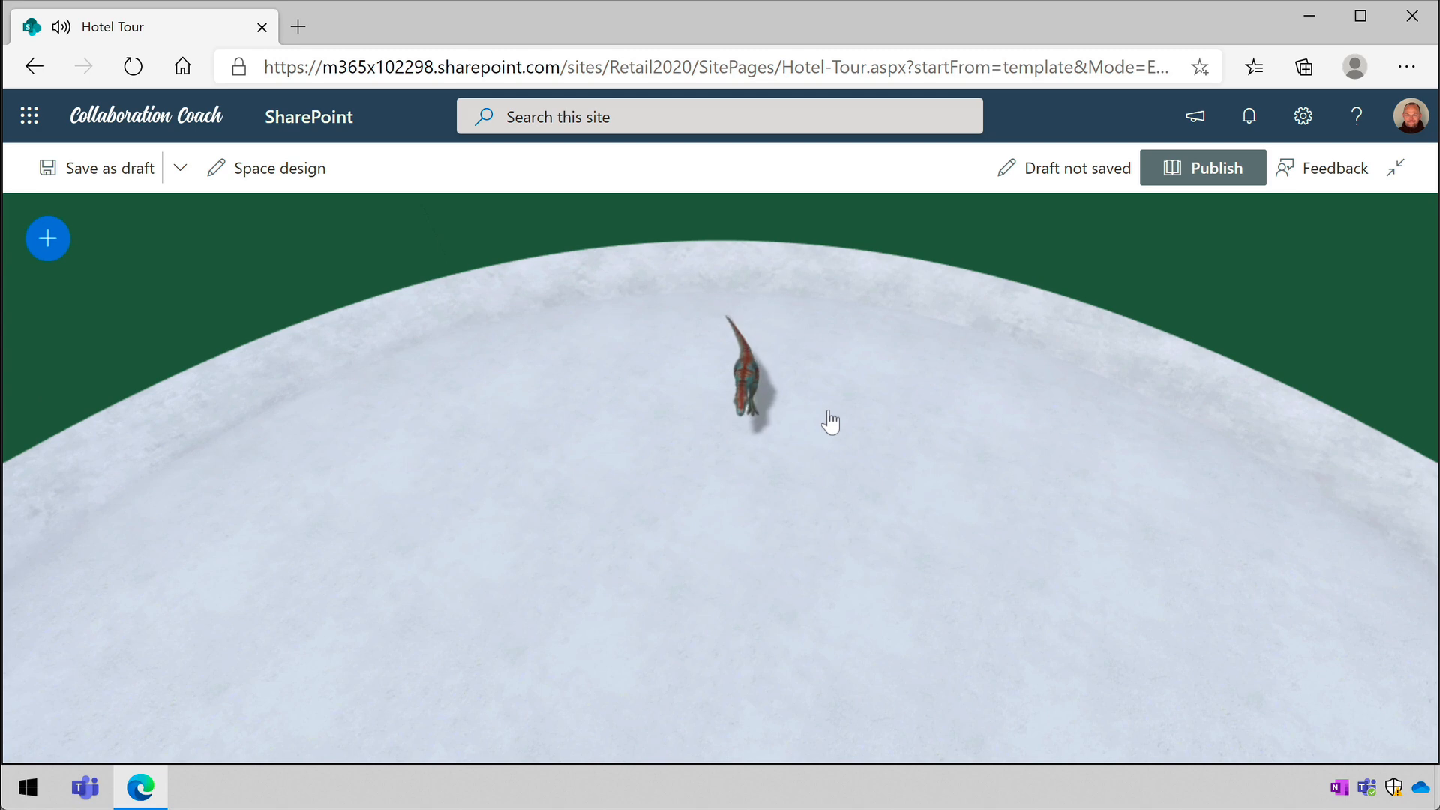
- Replace the dinosaur with the orange-framed bed with green cover, found by searching the 3D catalog for "bed"
left_click_drag(728, 436, 618, 426)
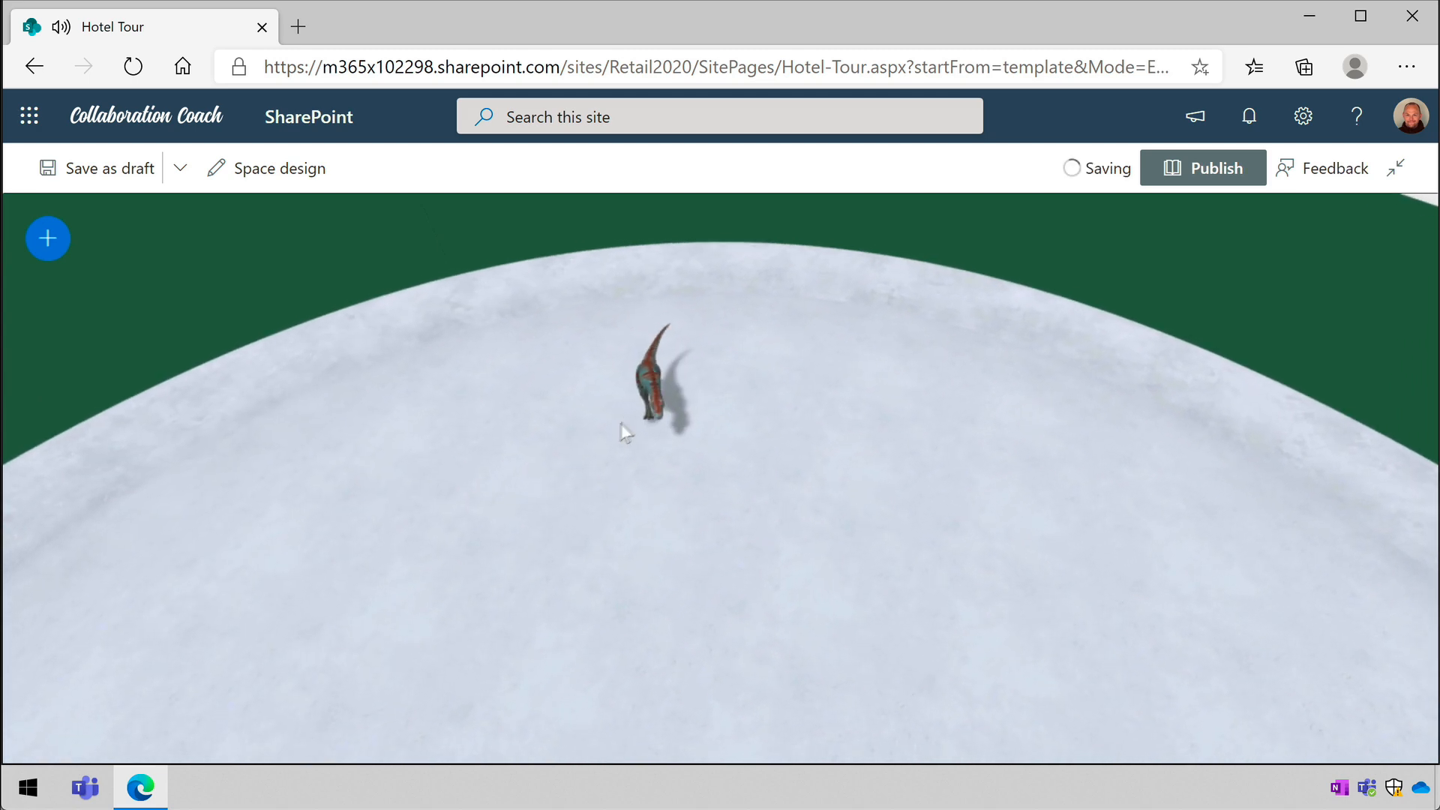
left_click(652, 387)
left_click(633, 441)
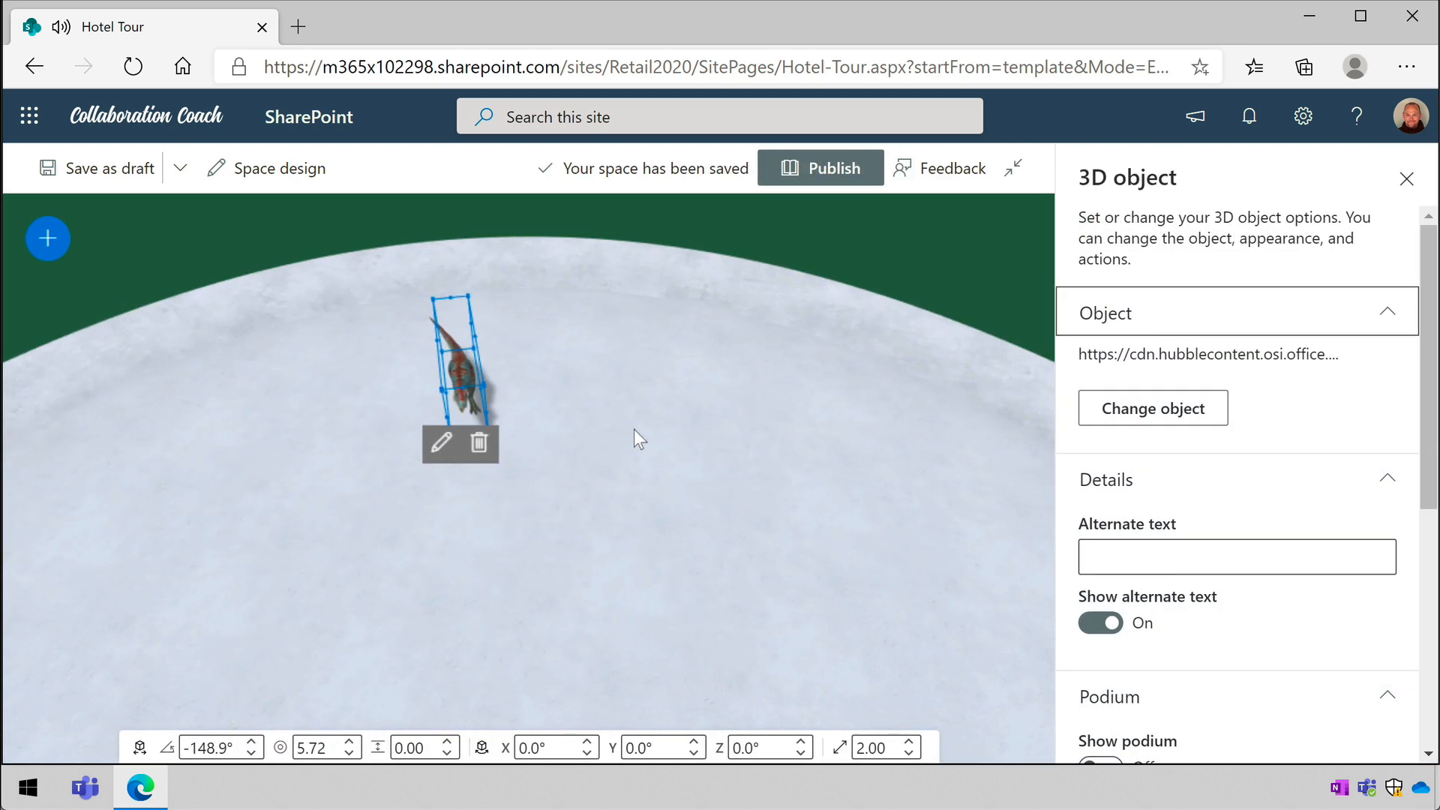
left_click(1131, 408)
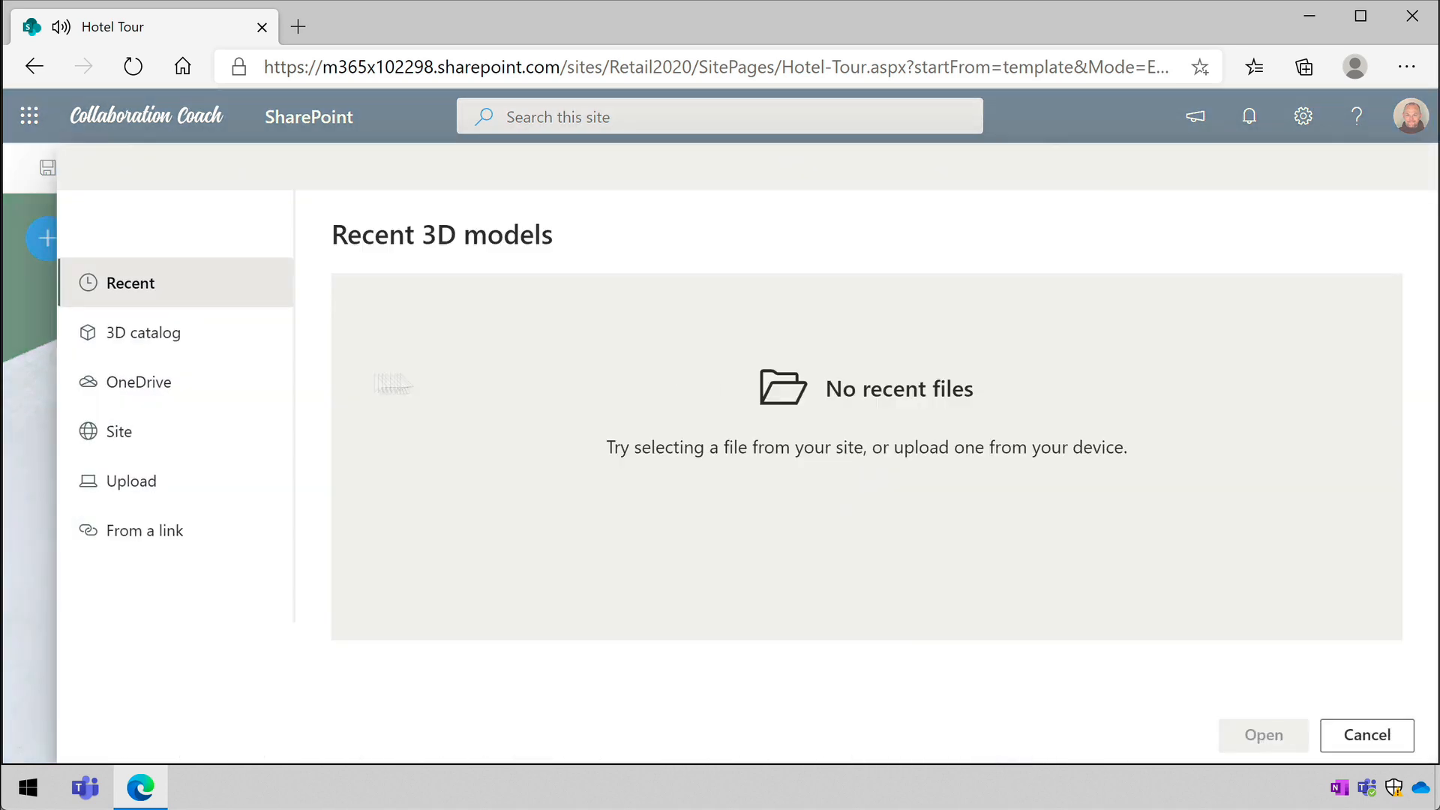
left_click(120, 334)
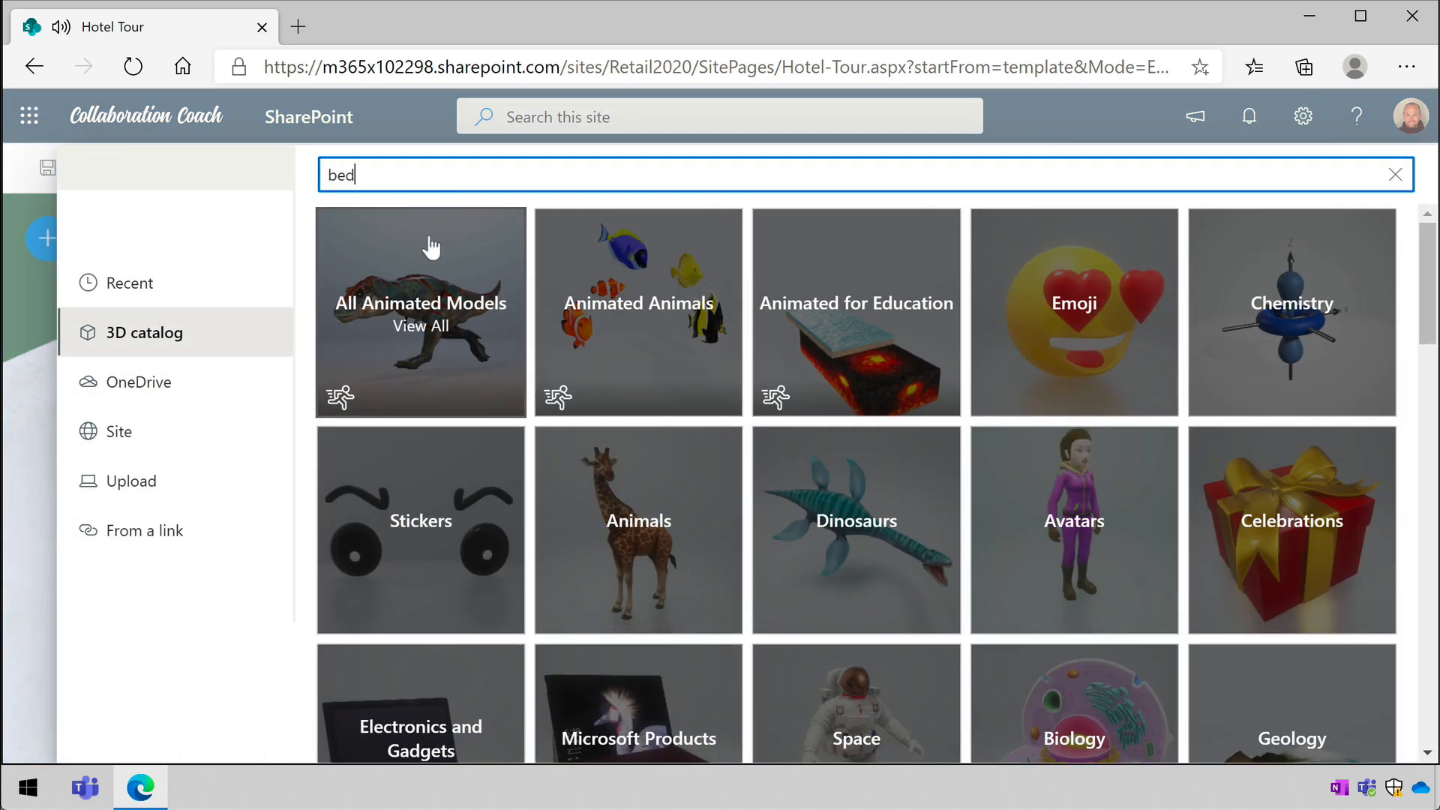
type("bed")
key("Return")
left_click(1051, 313)
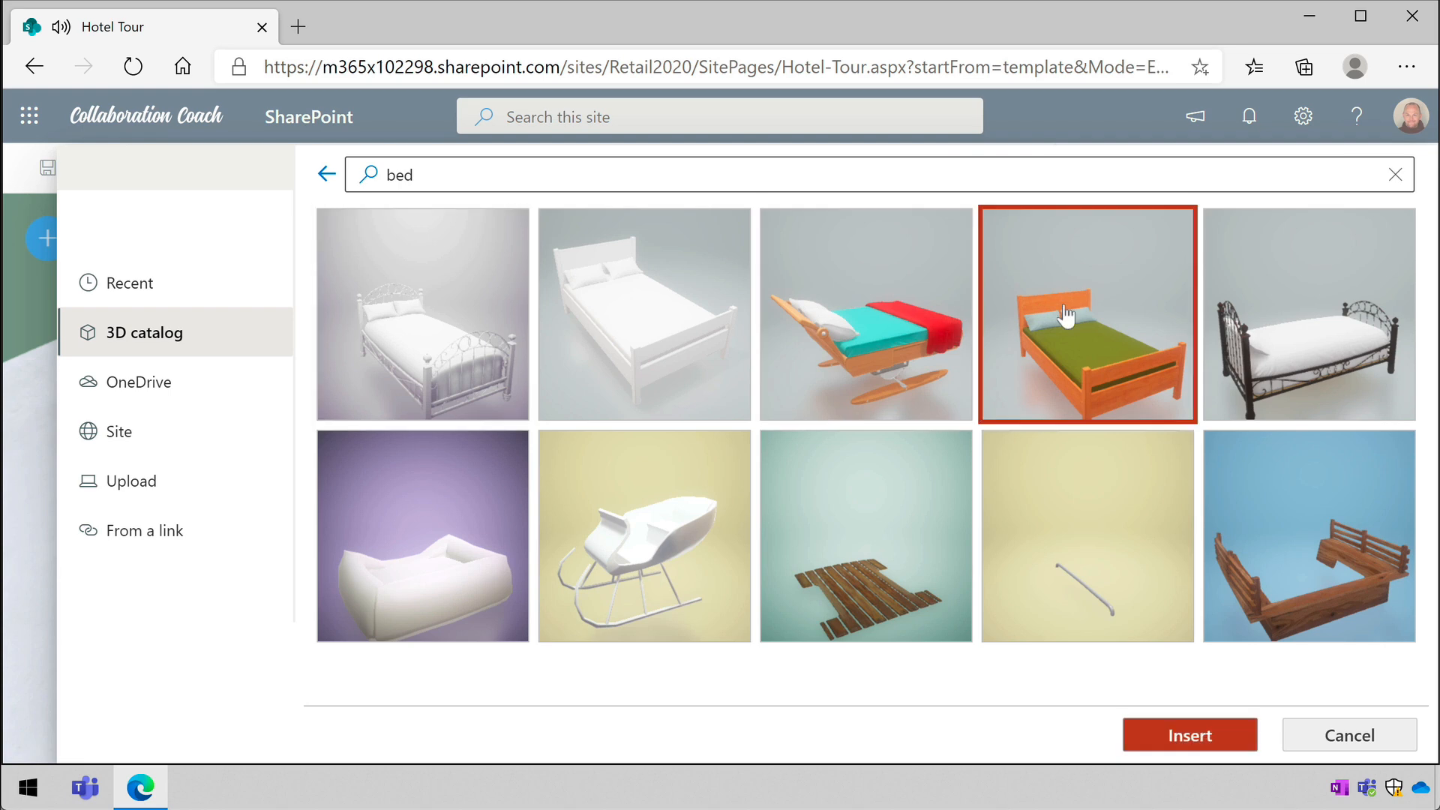
left_click(1189, 736)
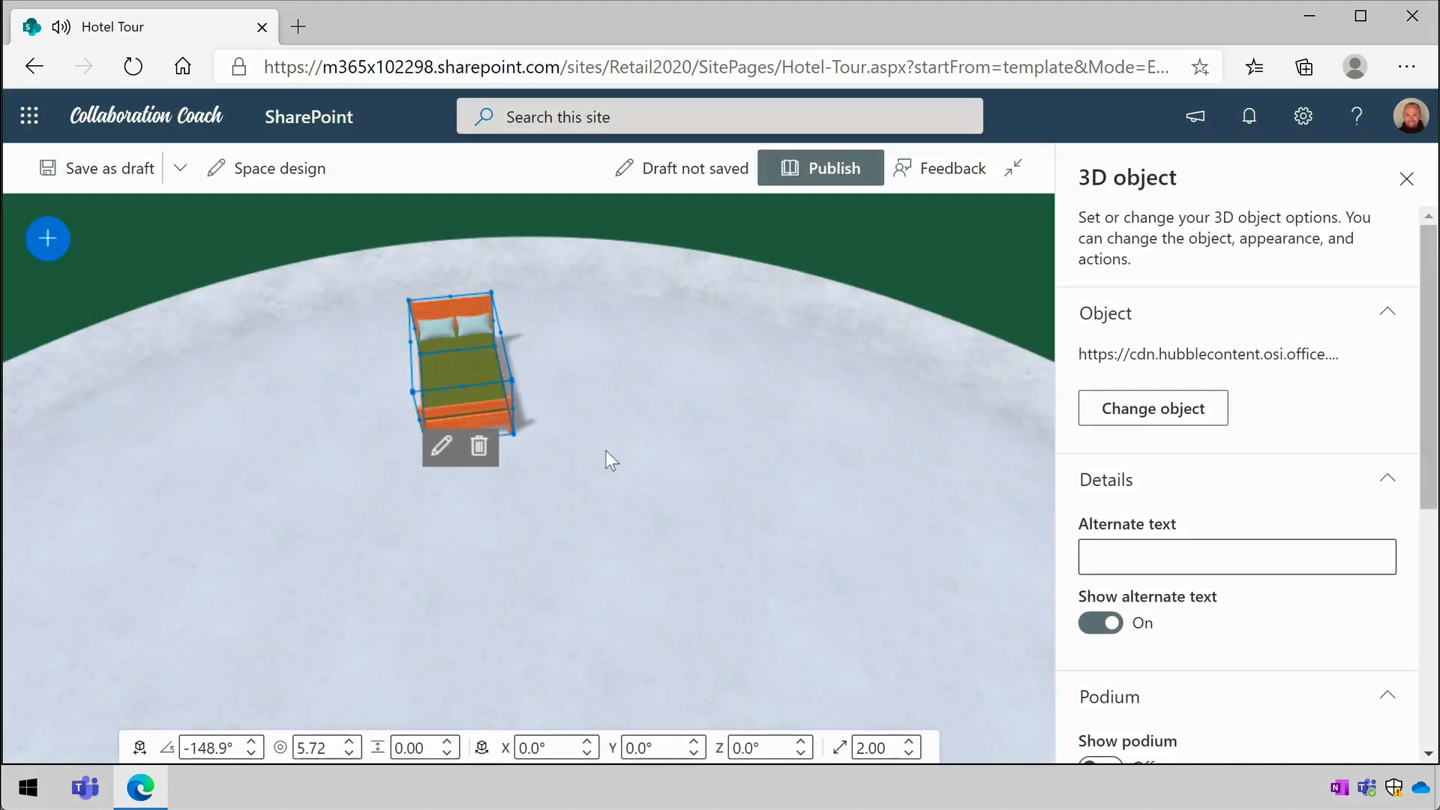
- Move the bed forward on the floor, enlarge it to a scale of about 3.60 and close its settings
left_click(491, 389)
mouse_move(491, 388)
left_mouse_down()
mouse_move(513, 368)
mouse_move(685, 375)
mouse_move(739, 408)
mouse_move(655, 429)
mouse_move(745, 533)
mouse_move(921, 679)
left_mouse_up()
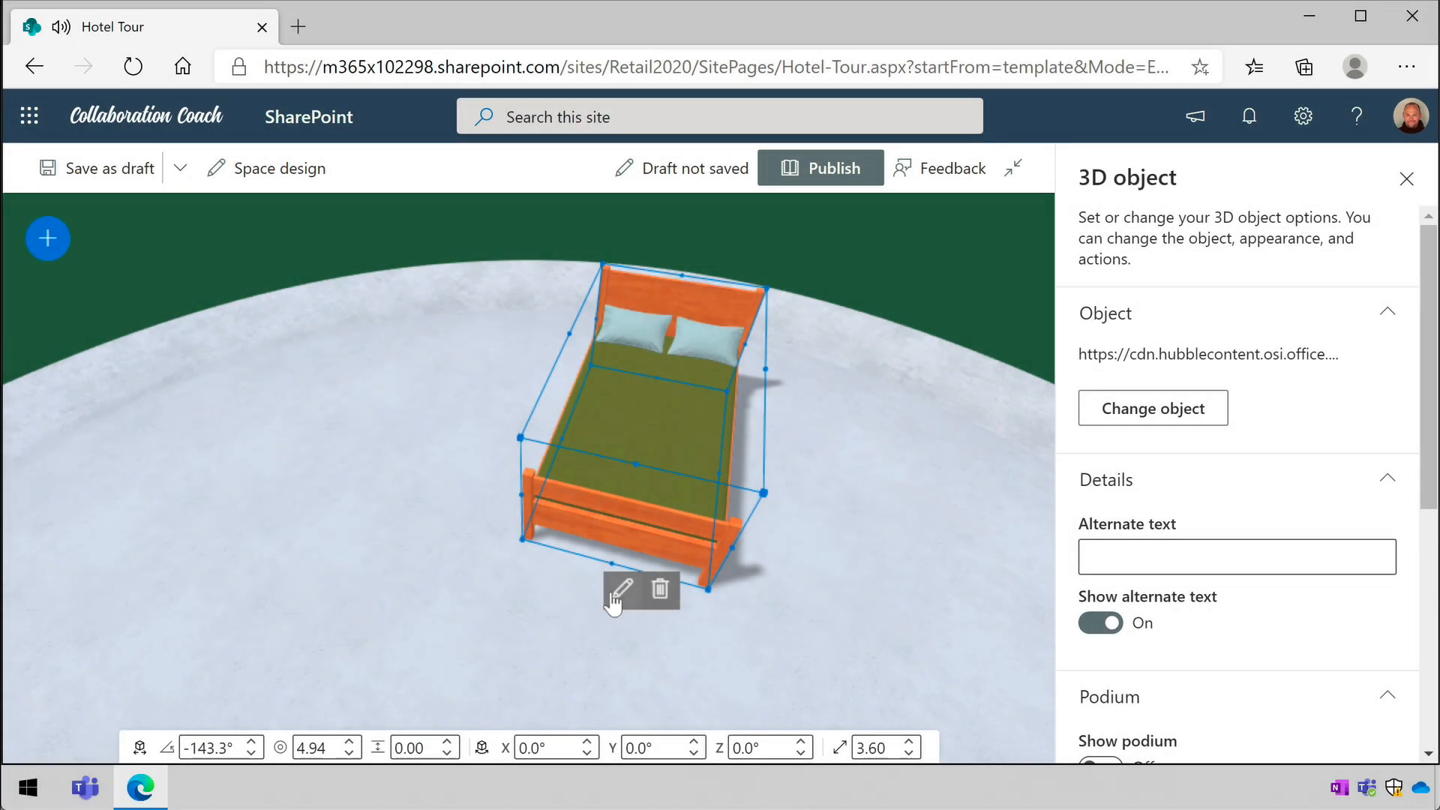
left_click(614, 592)
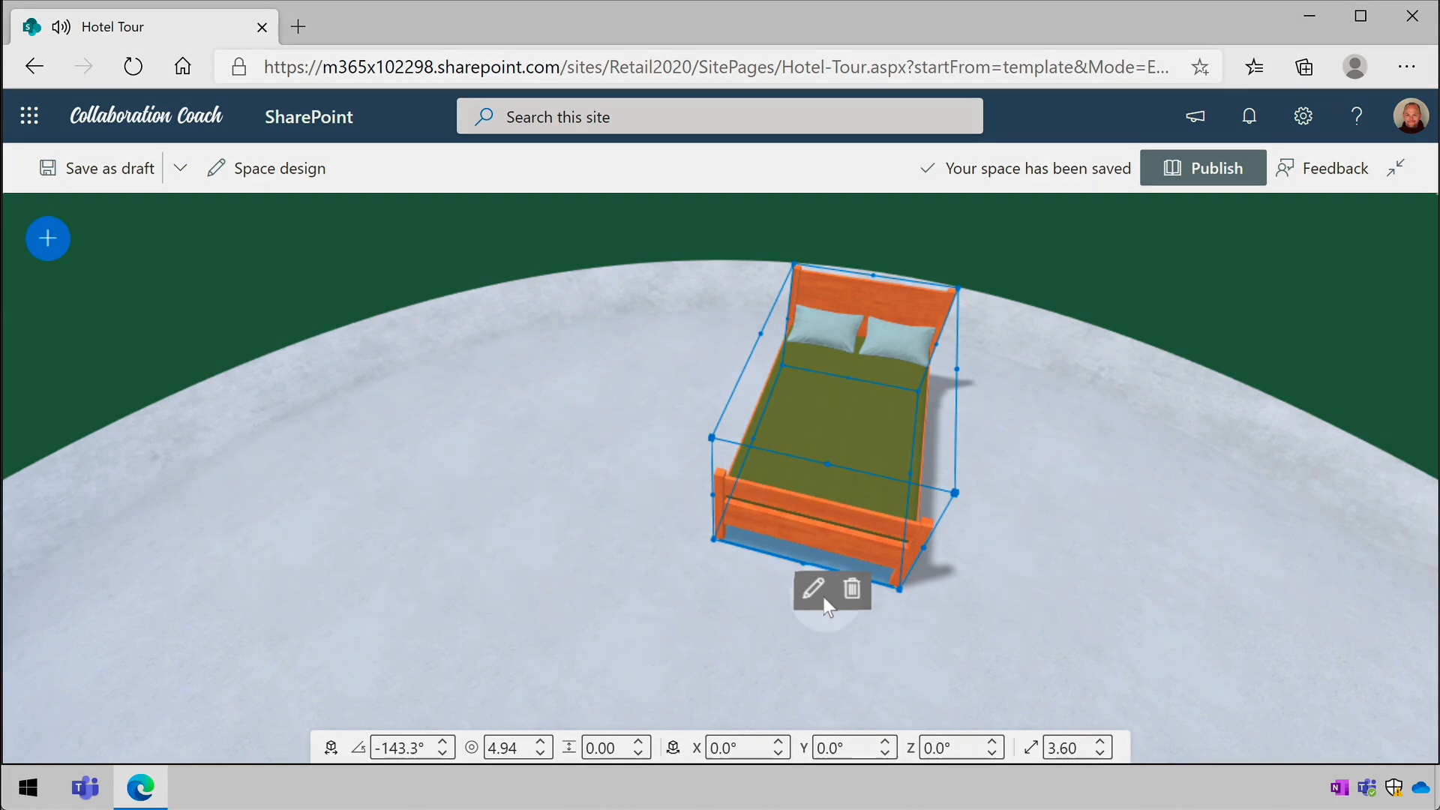
- Reopen the bed's 3D object settings and set its alternate text to Bed
left_click(815, 585)
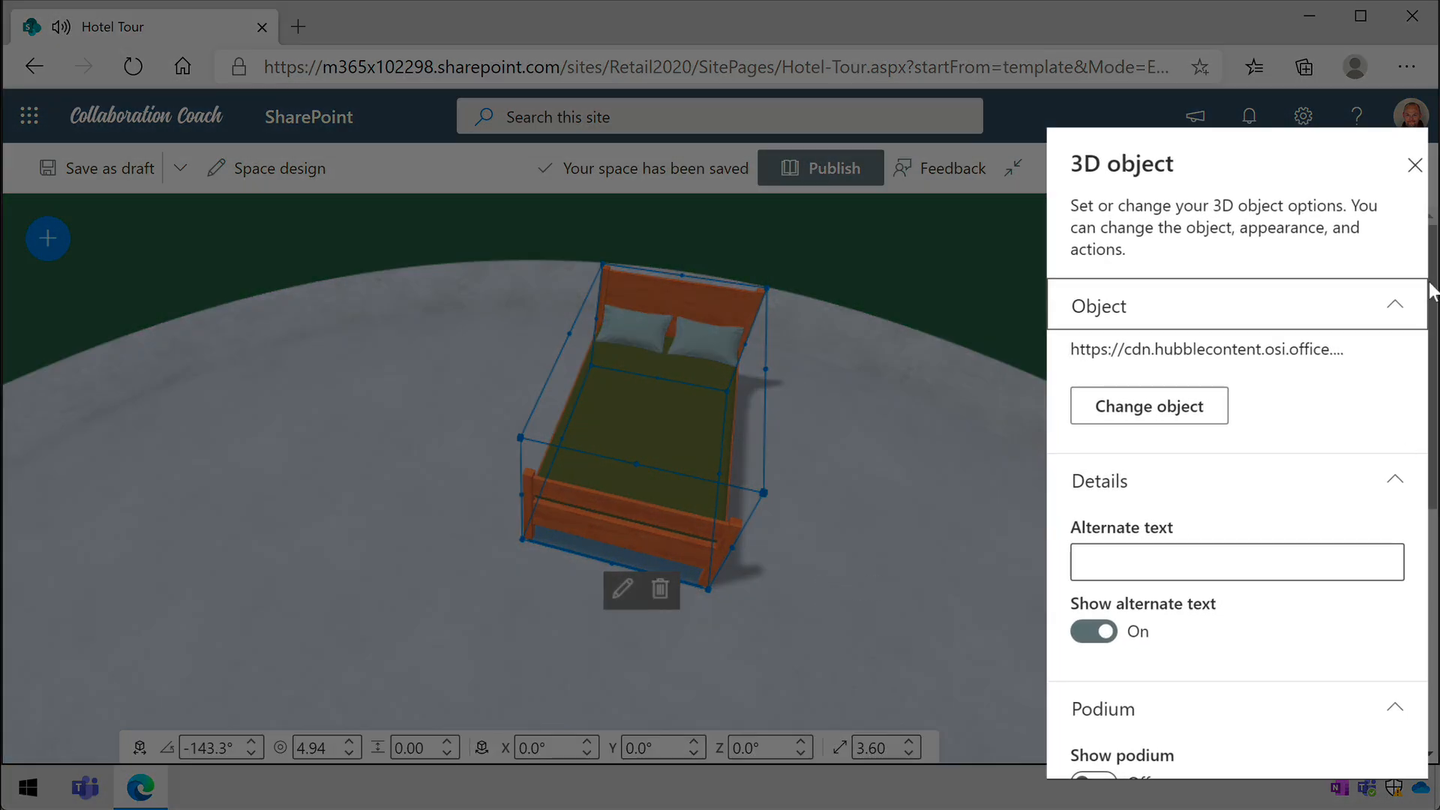
scroll(1431, 298, "down", 5)
scroll(1237, 487, "down", 1)
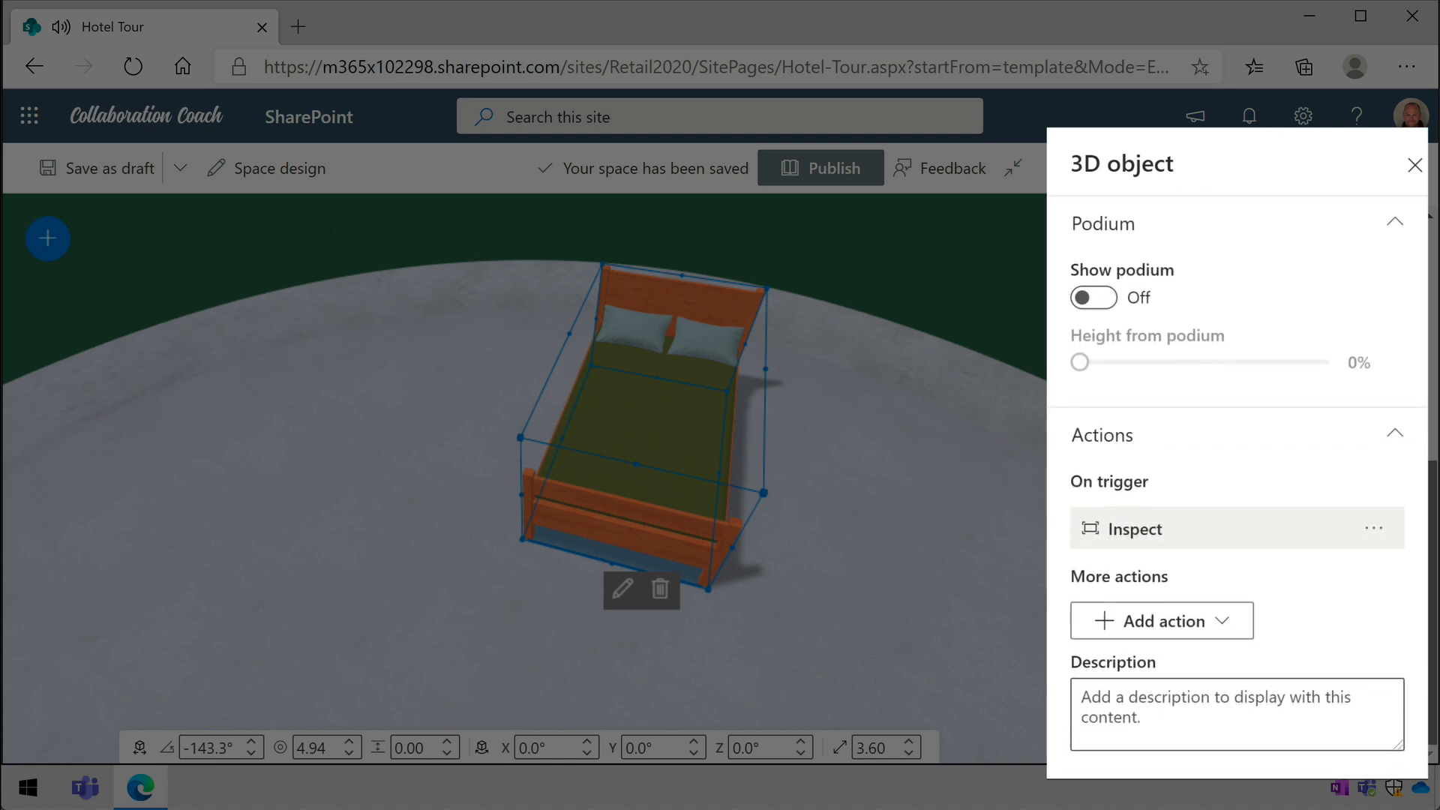
scroll(1238, 488, "up", 5)
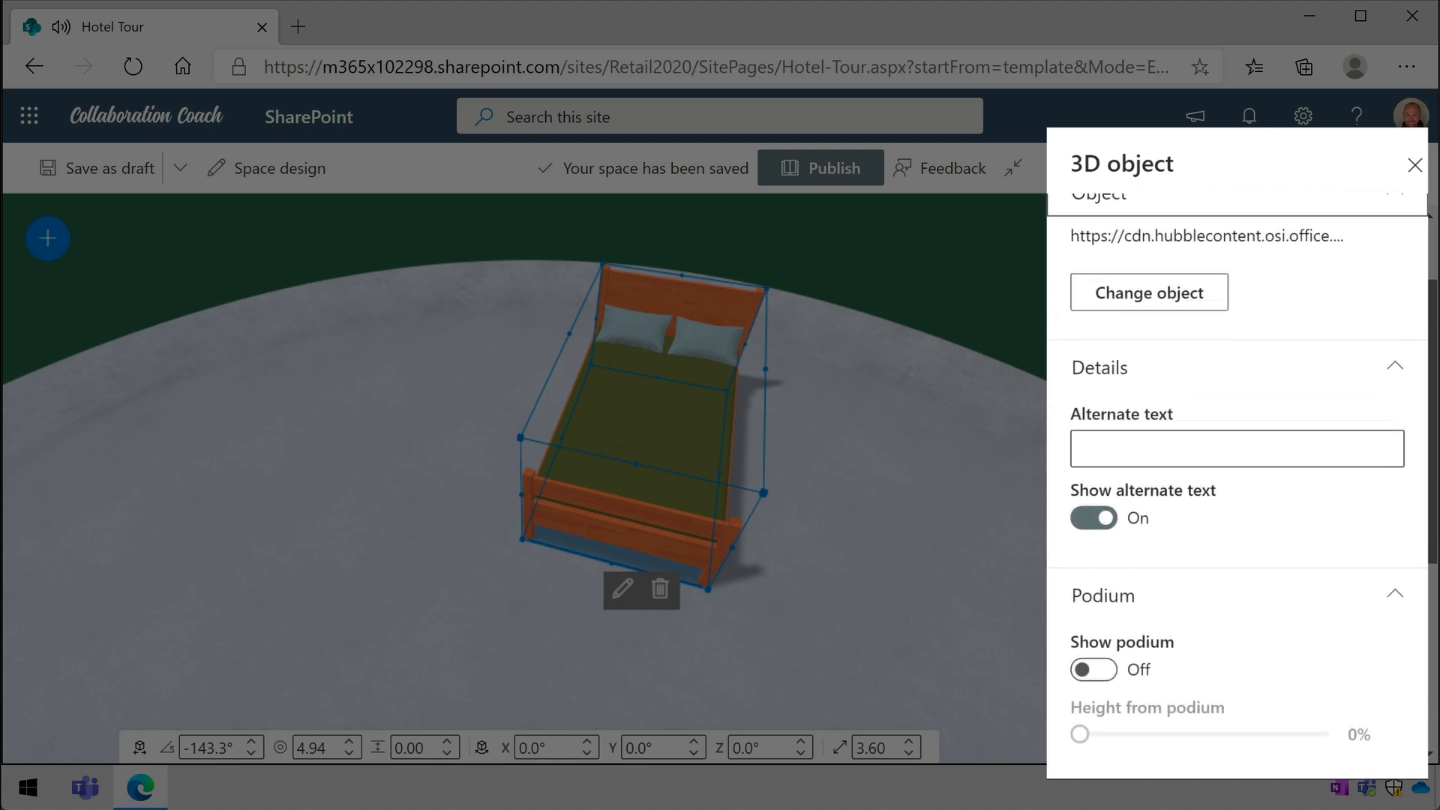
left_click(1256, 526)
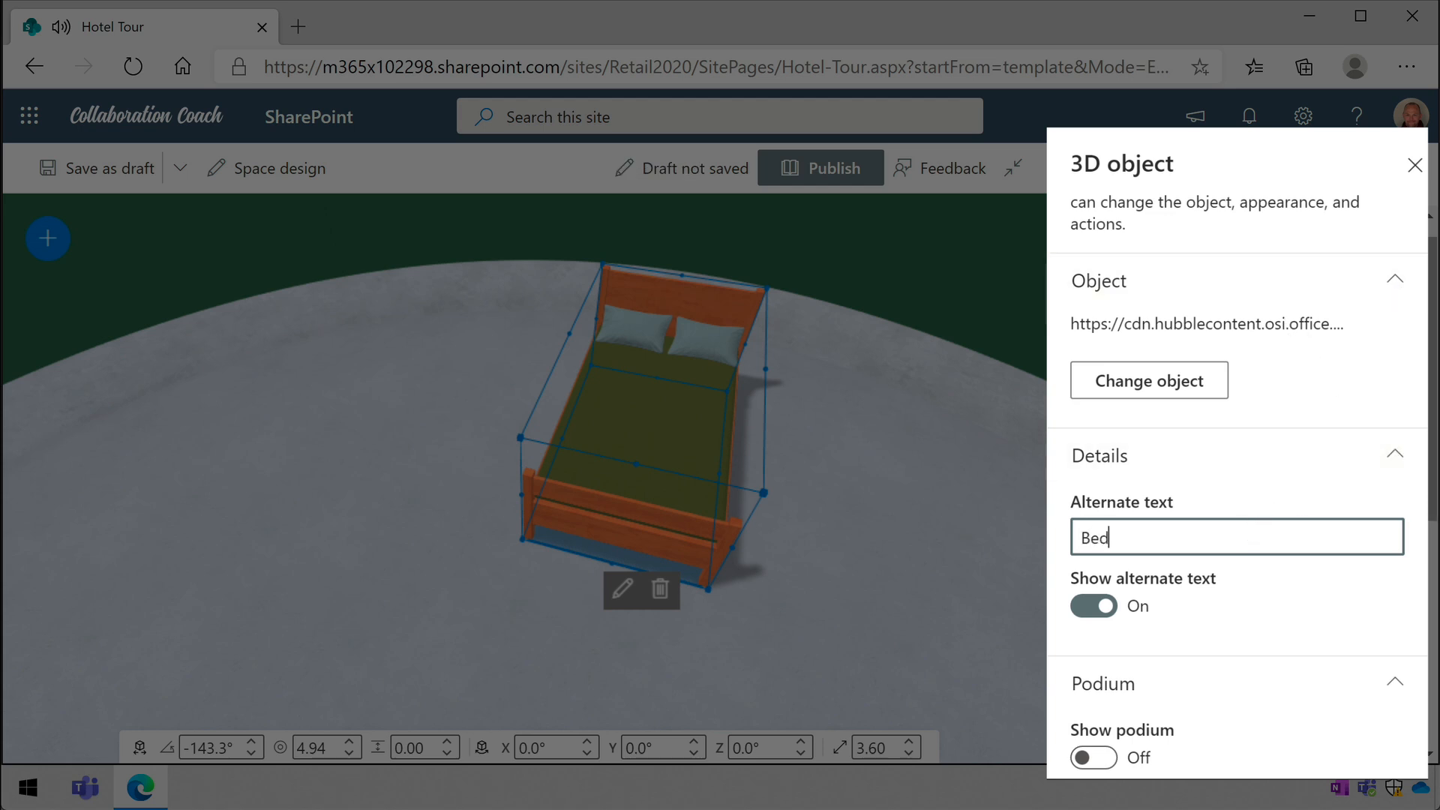
- Review the bed's podium and action settings, including the additional actions that can be added
scroll(1428, 349, "down", 2)
scroll(1429, 349, "down", 5)
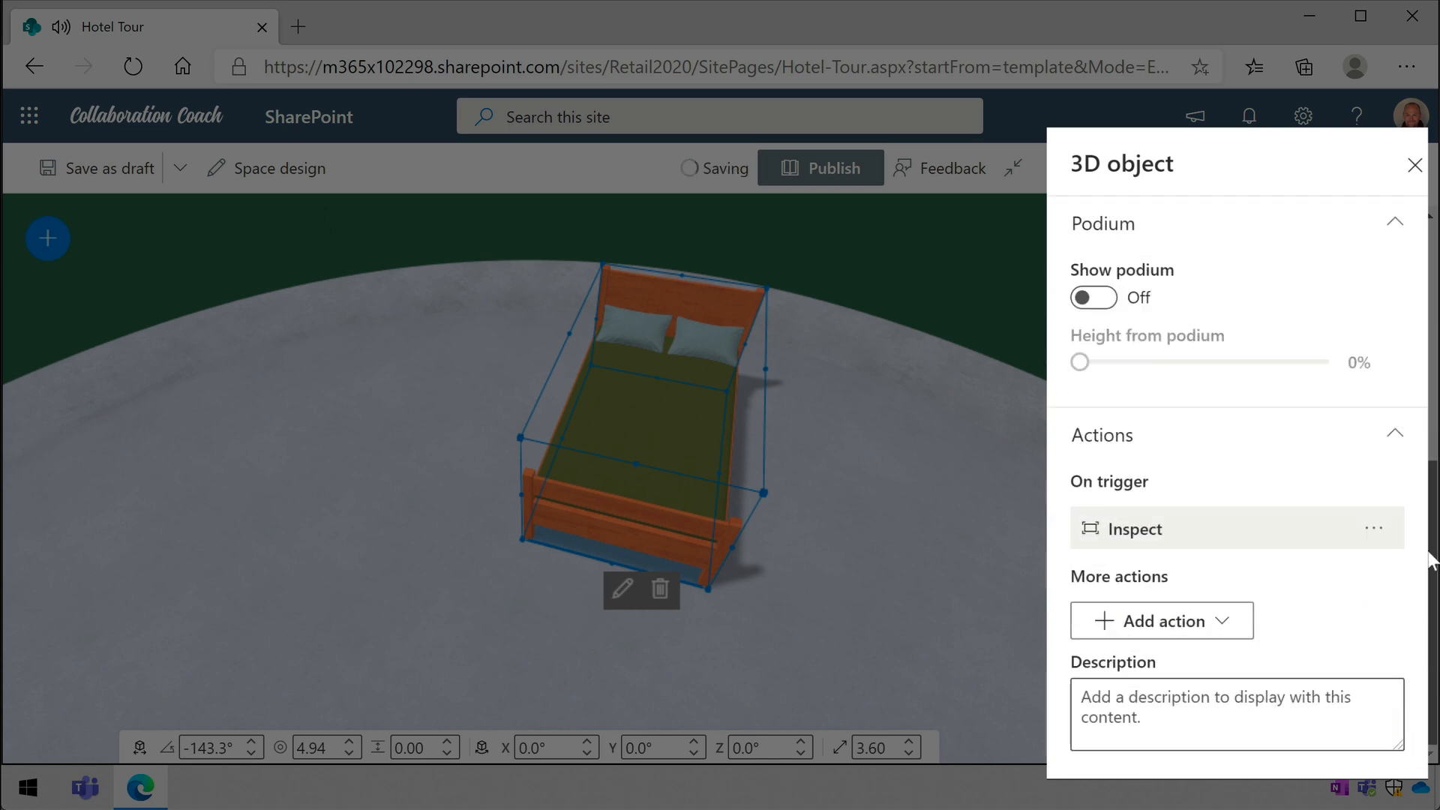
left_click(1224, 618)
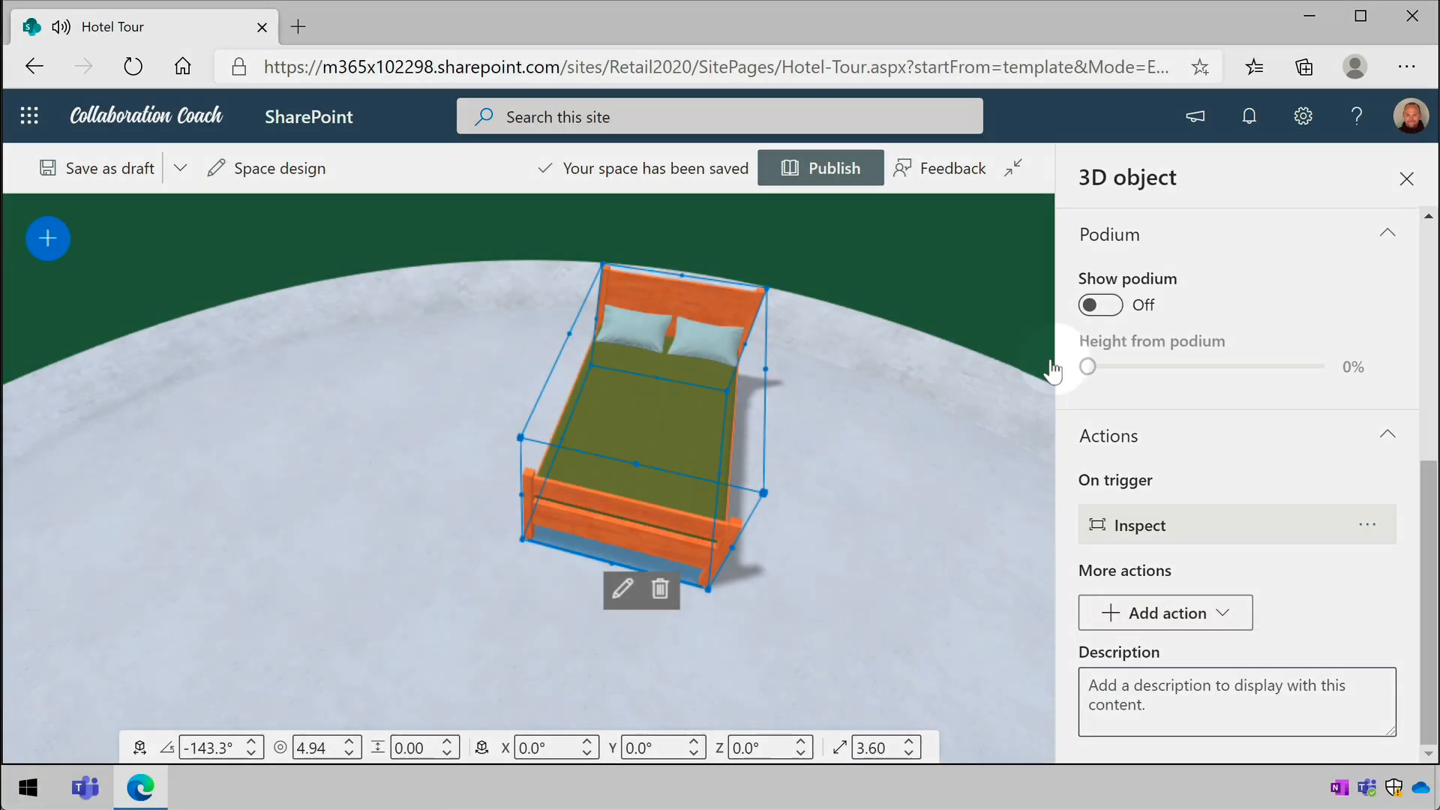
- Publish the space and dismiss the suggestions for helping others find it
left_click(846, 174)
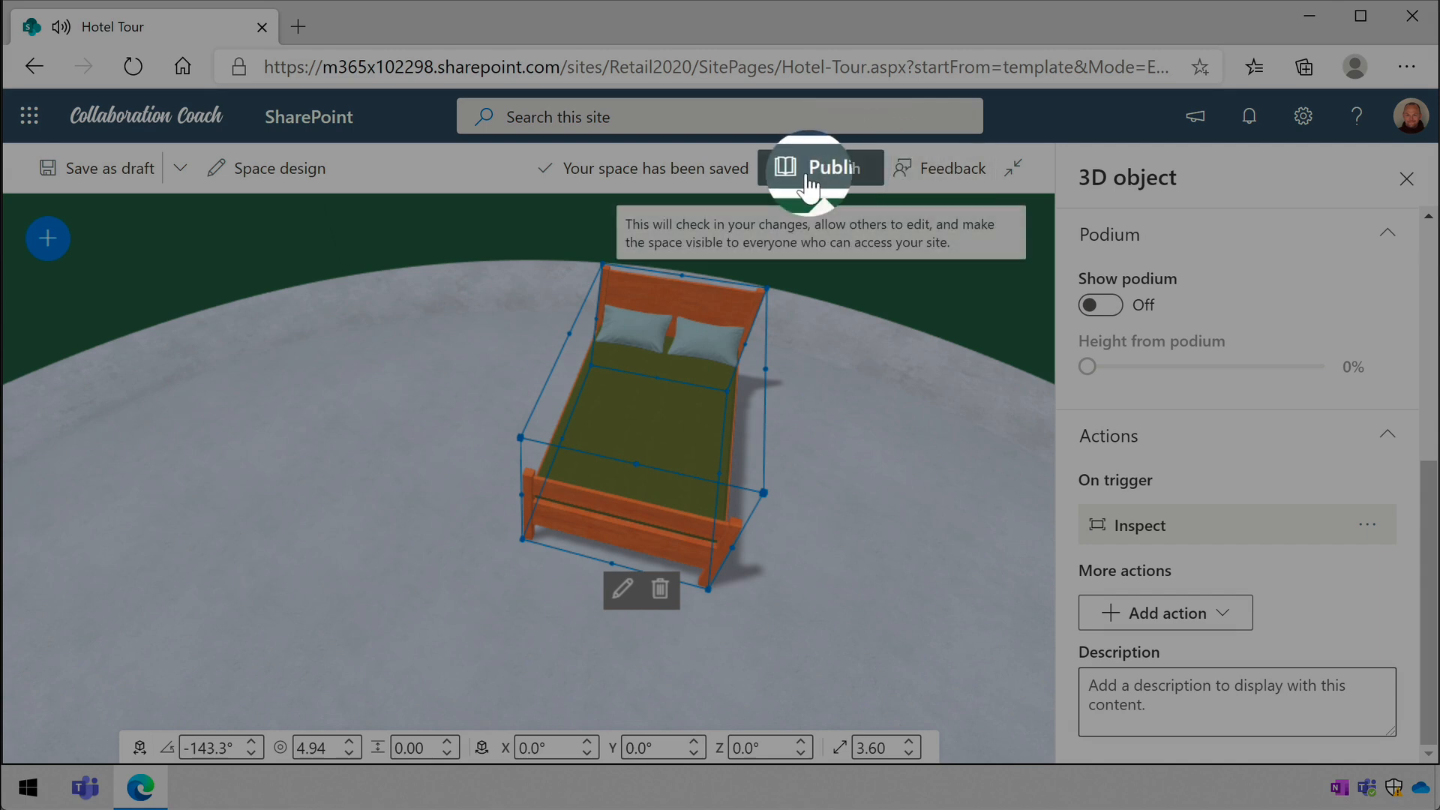
left_click(807, 180)
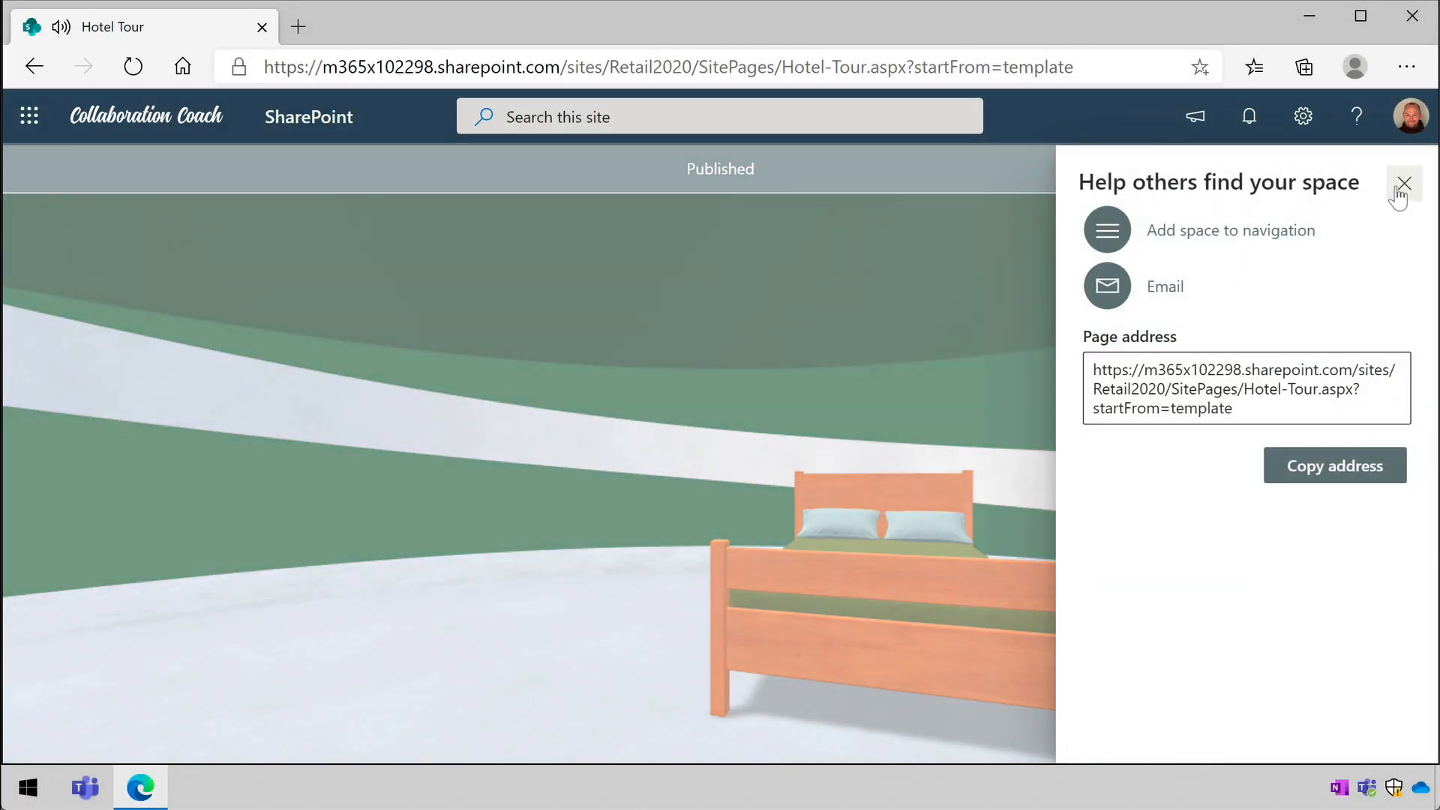
left_click(1399, 189)
- Look around the published space with the bed and reopen it for editing
left_click_drag(1125, 530, 1061, 606)
left_click(576, 414)
left_click(1200, 542)
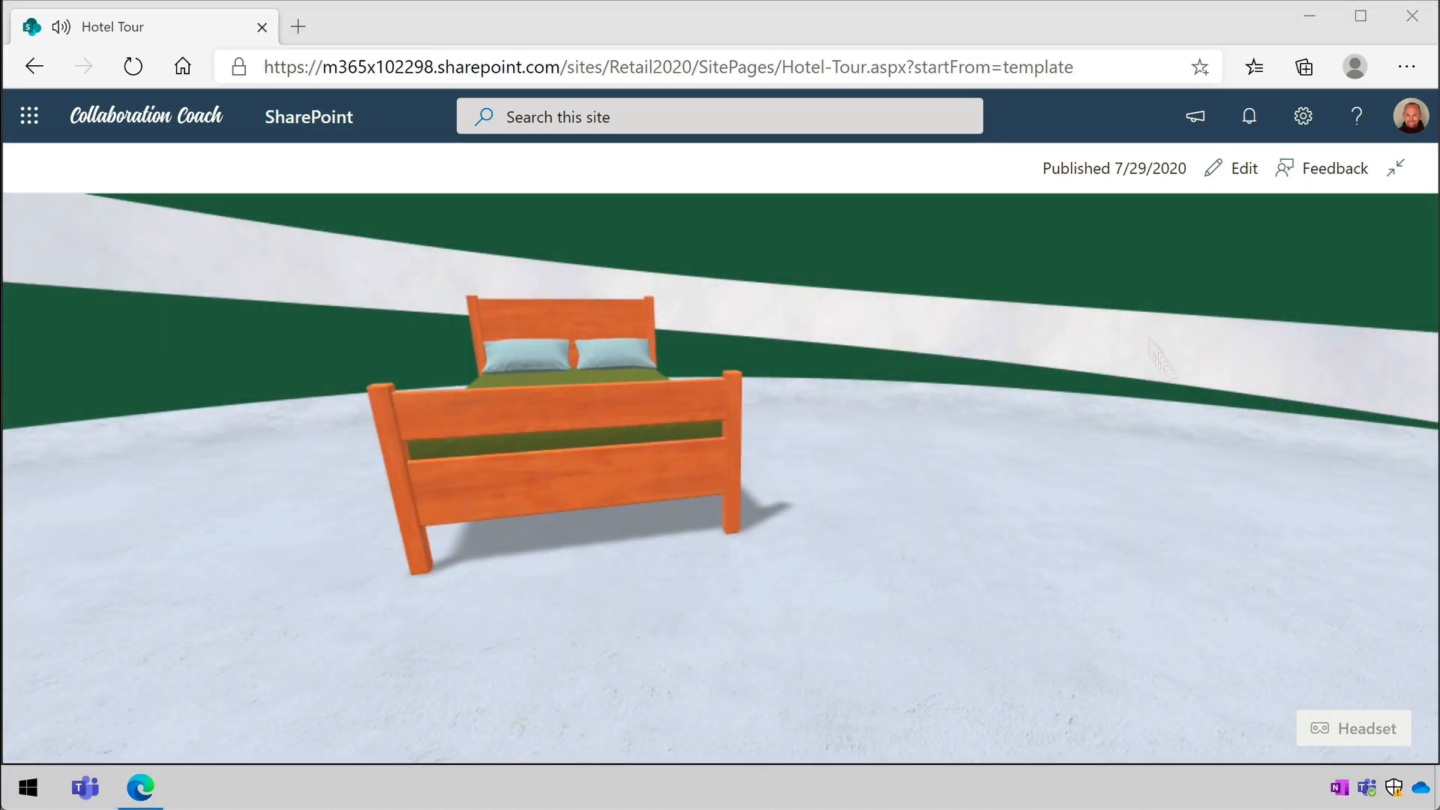
left_click_drag(1045, 443, 915, 462)
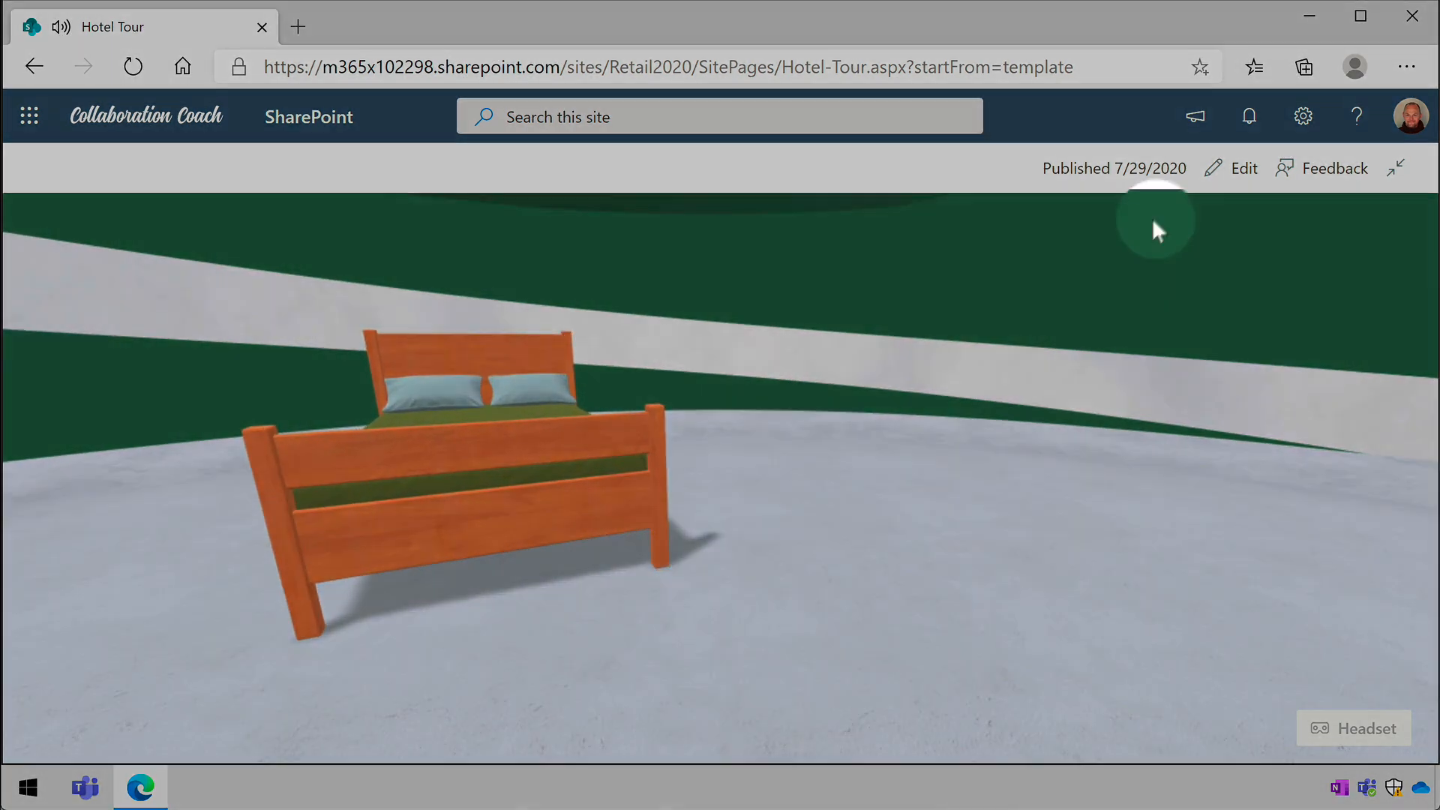
left_click(1209, 168)
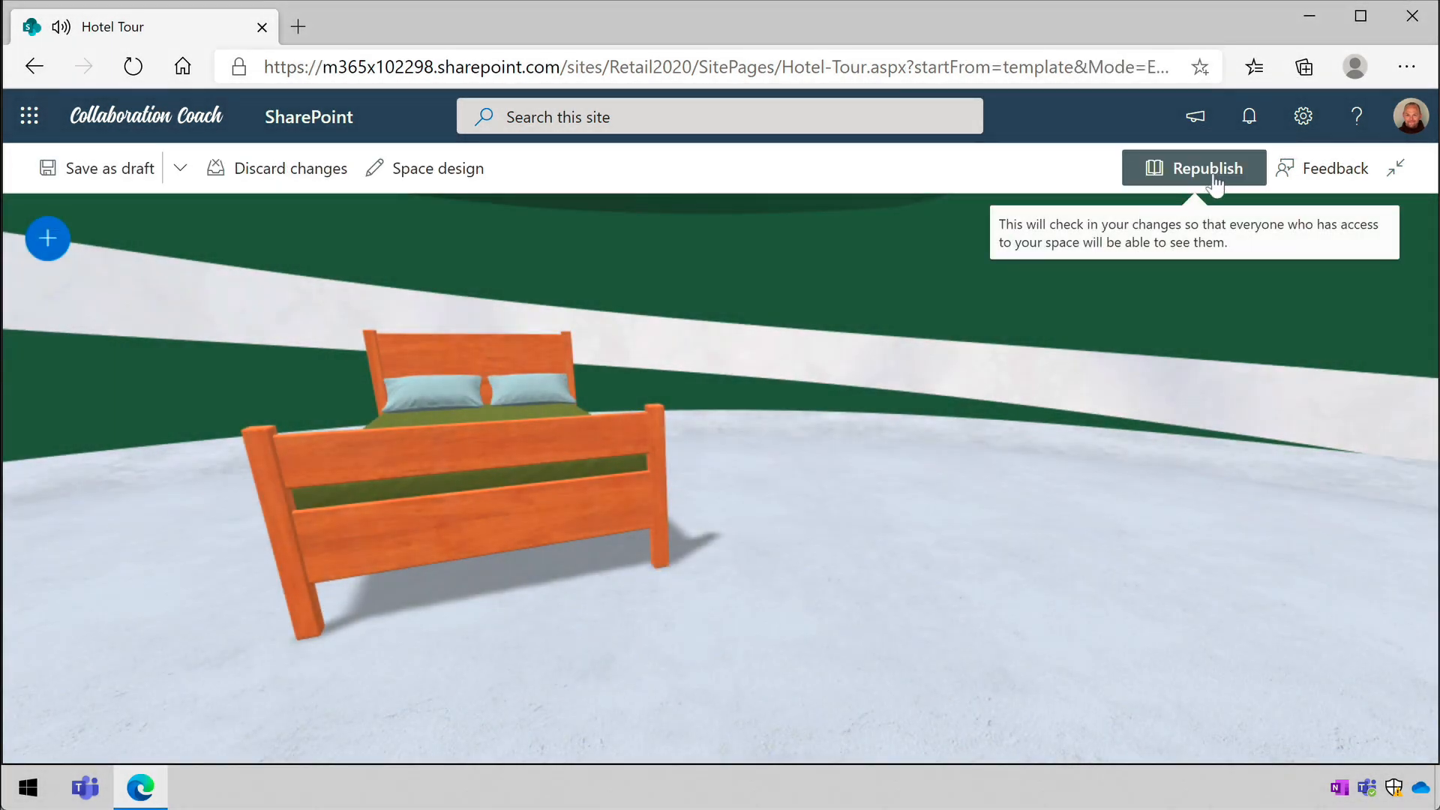
- Add a document library web part on the floor beside the bed, showing the Hotel Tour folder of the Documents library
left_click(47, 239)
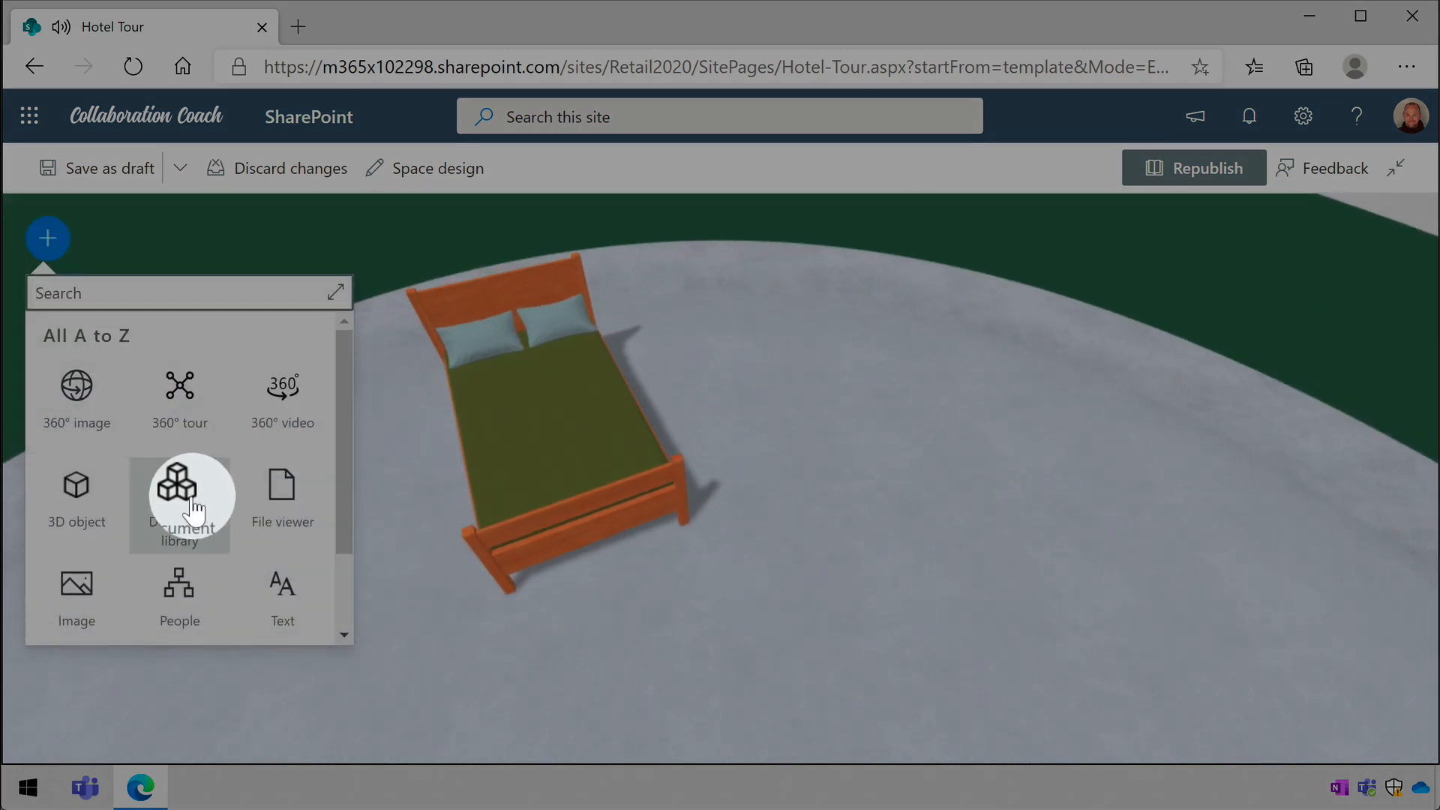
left_click(188, 503)
left_click(1010, 504)
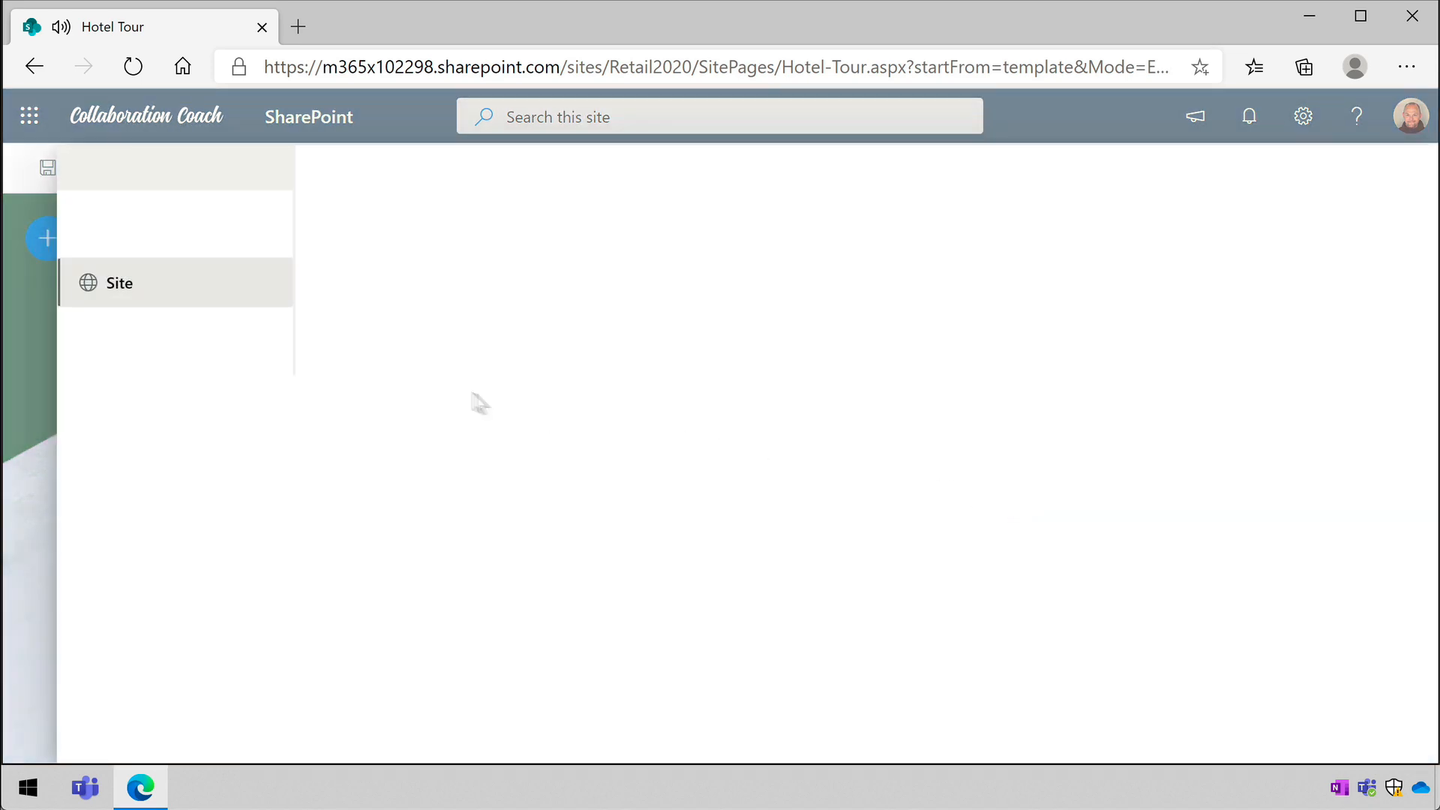
left_click(397, 383)
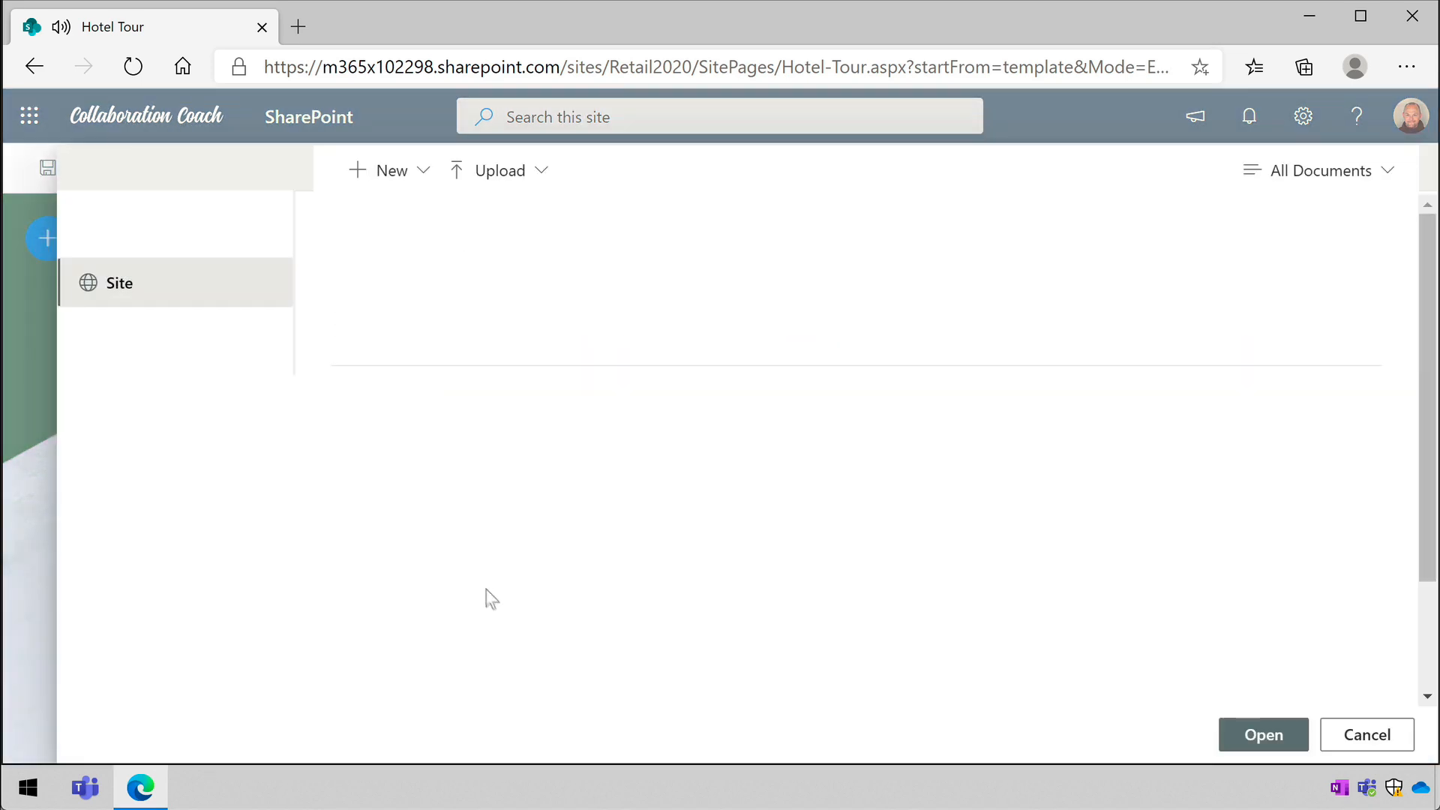
left_click(495, 672)
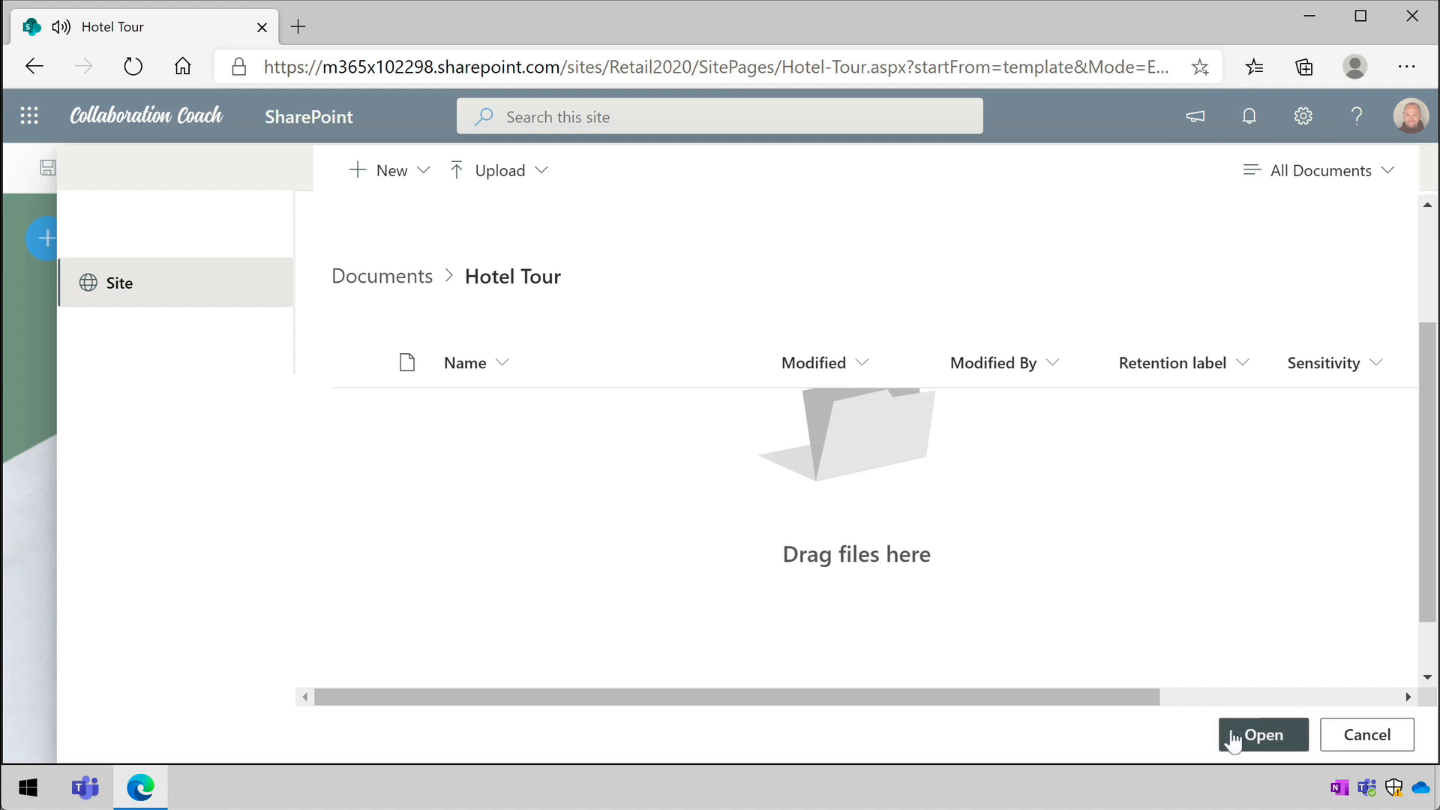
left_click(1233, 738)
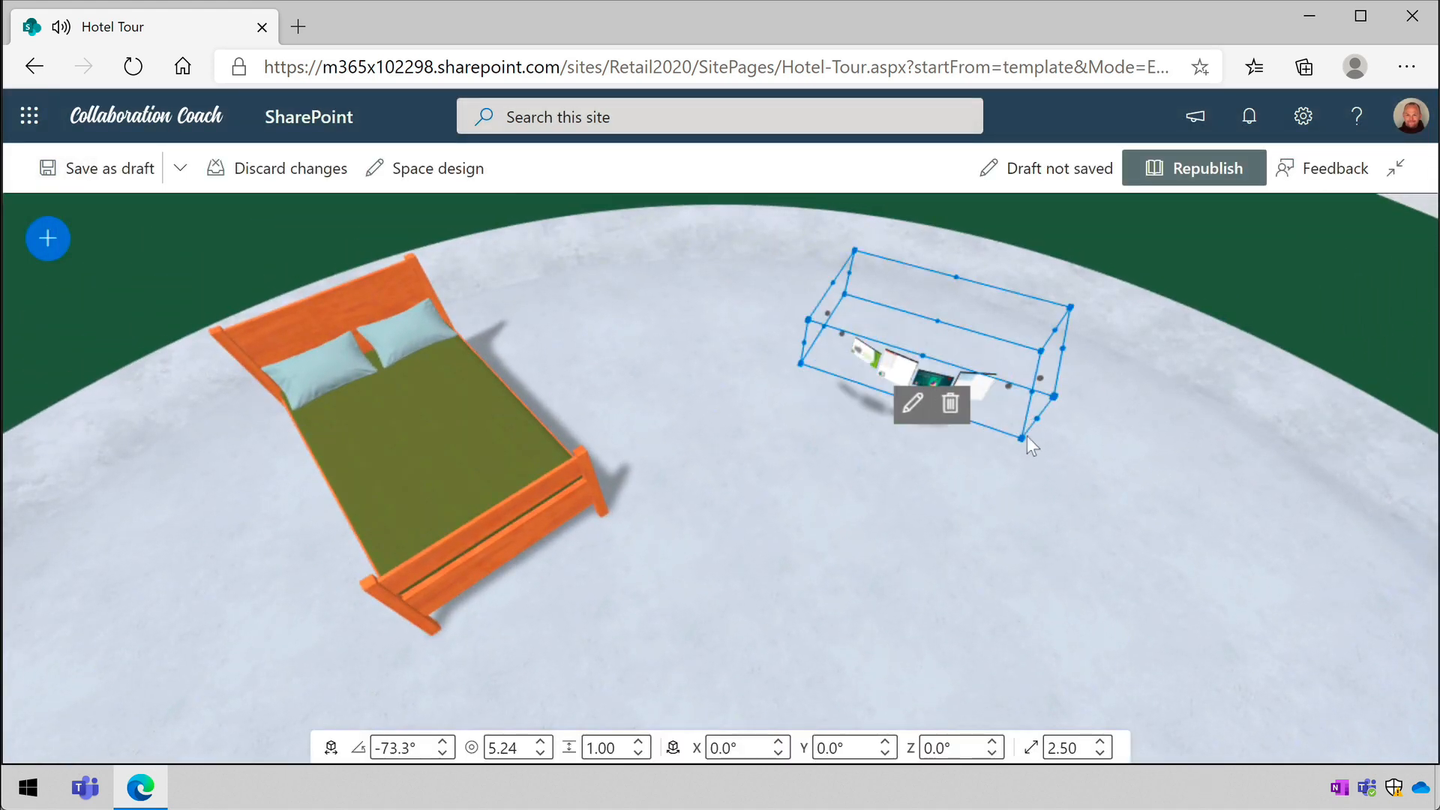
- Enlarge the document library web part to a scale of about 3.39 and republish the space
left_click_drag(1023, 435, 1200, 603)
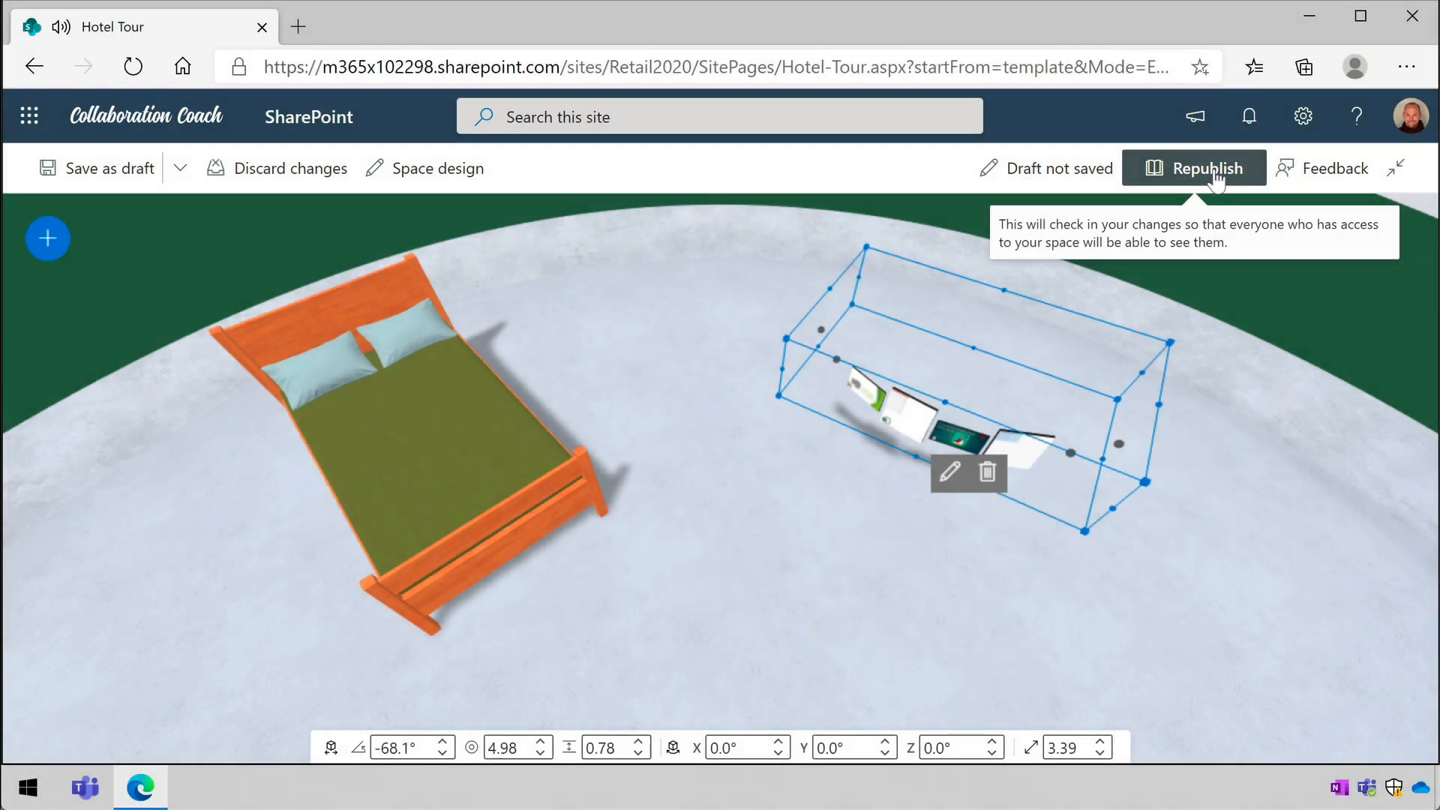
left_click(1212, 170)
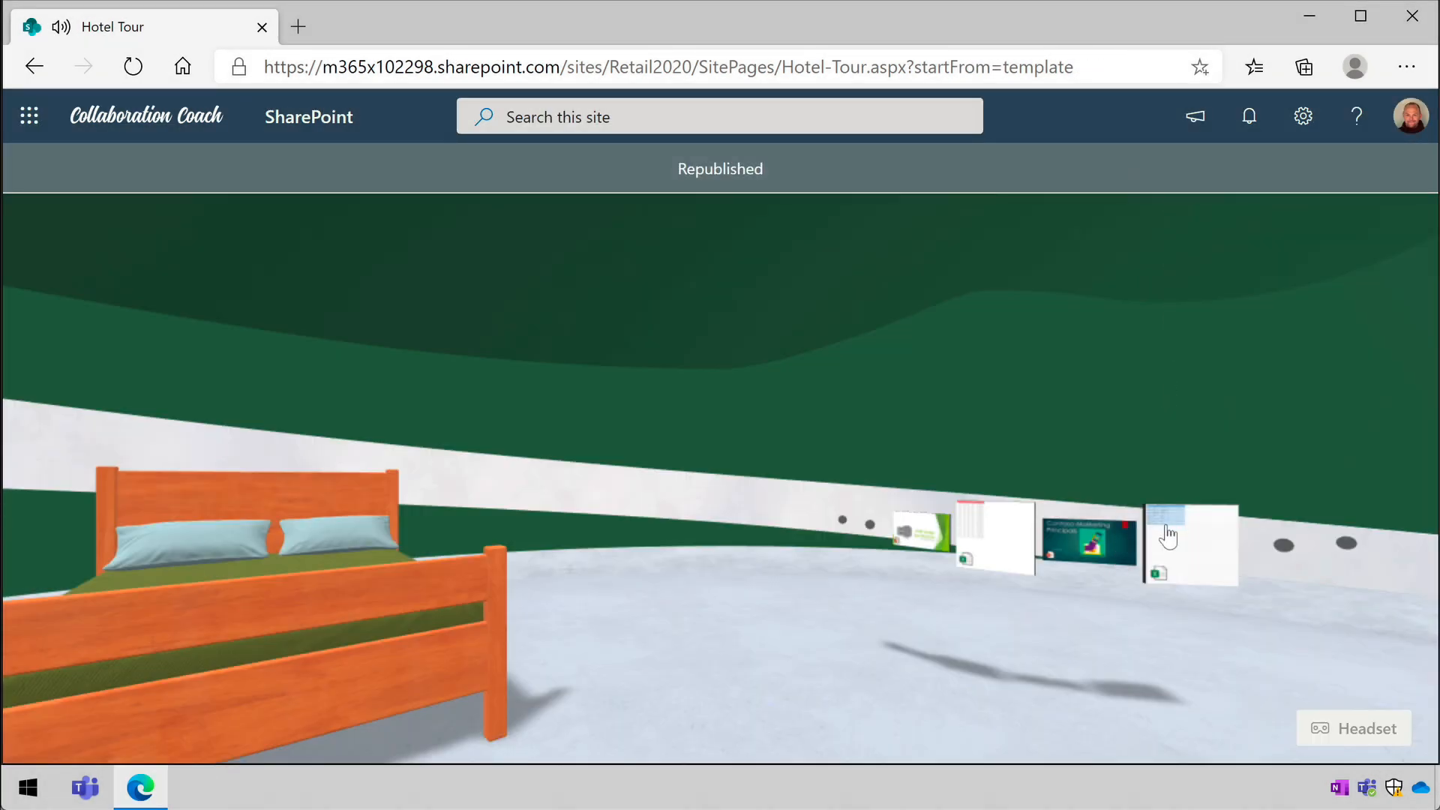
- Browse the document library's files in the space, open Fabrikam3DPrinterBrochure.pptx in a separate tab, and return to the space
scroll(1168, 538, "down", 3)
scroll(1157, 544, "up", 2)
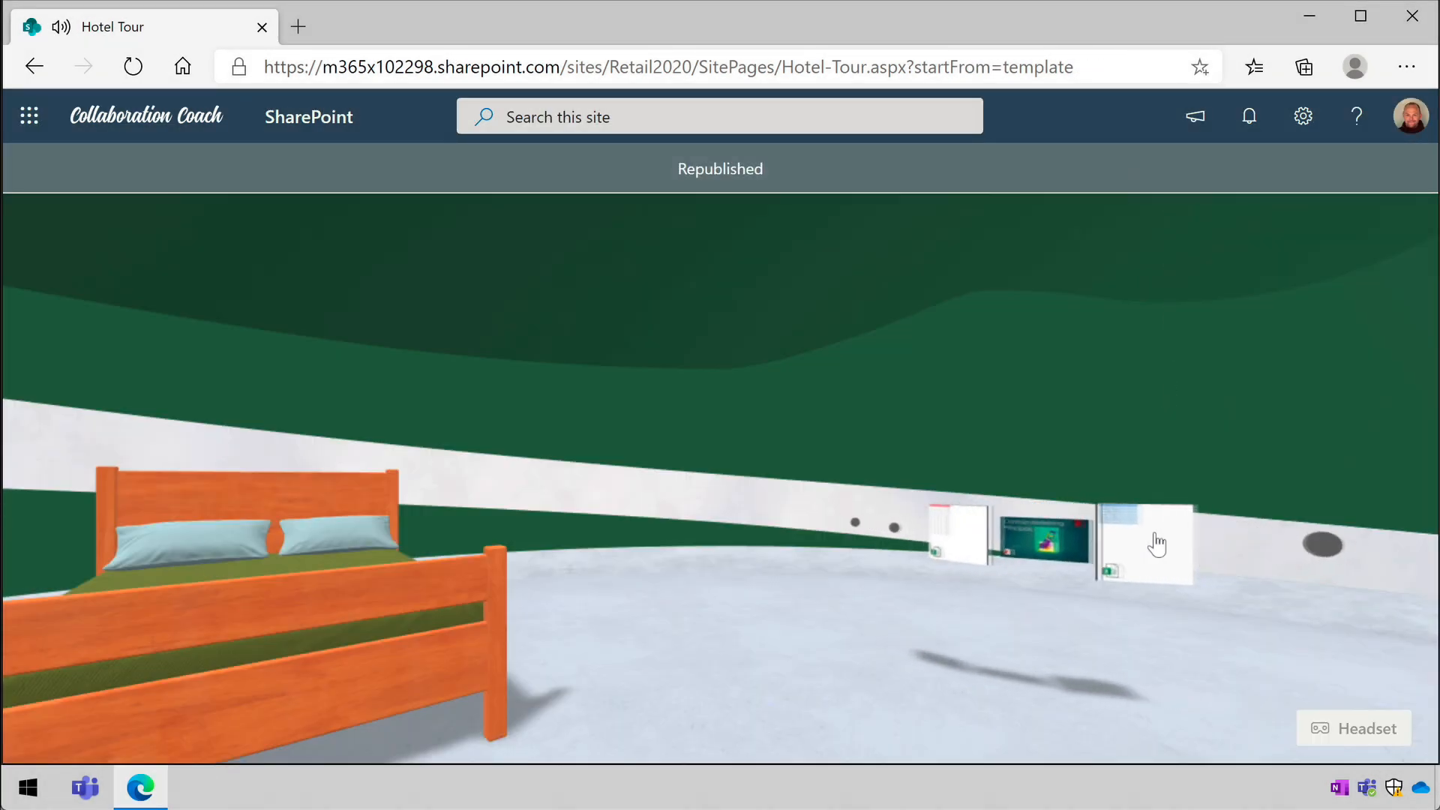
left_click_drag(1062, 553, 1081, 552)
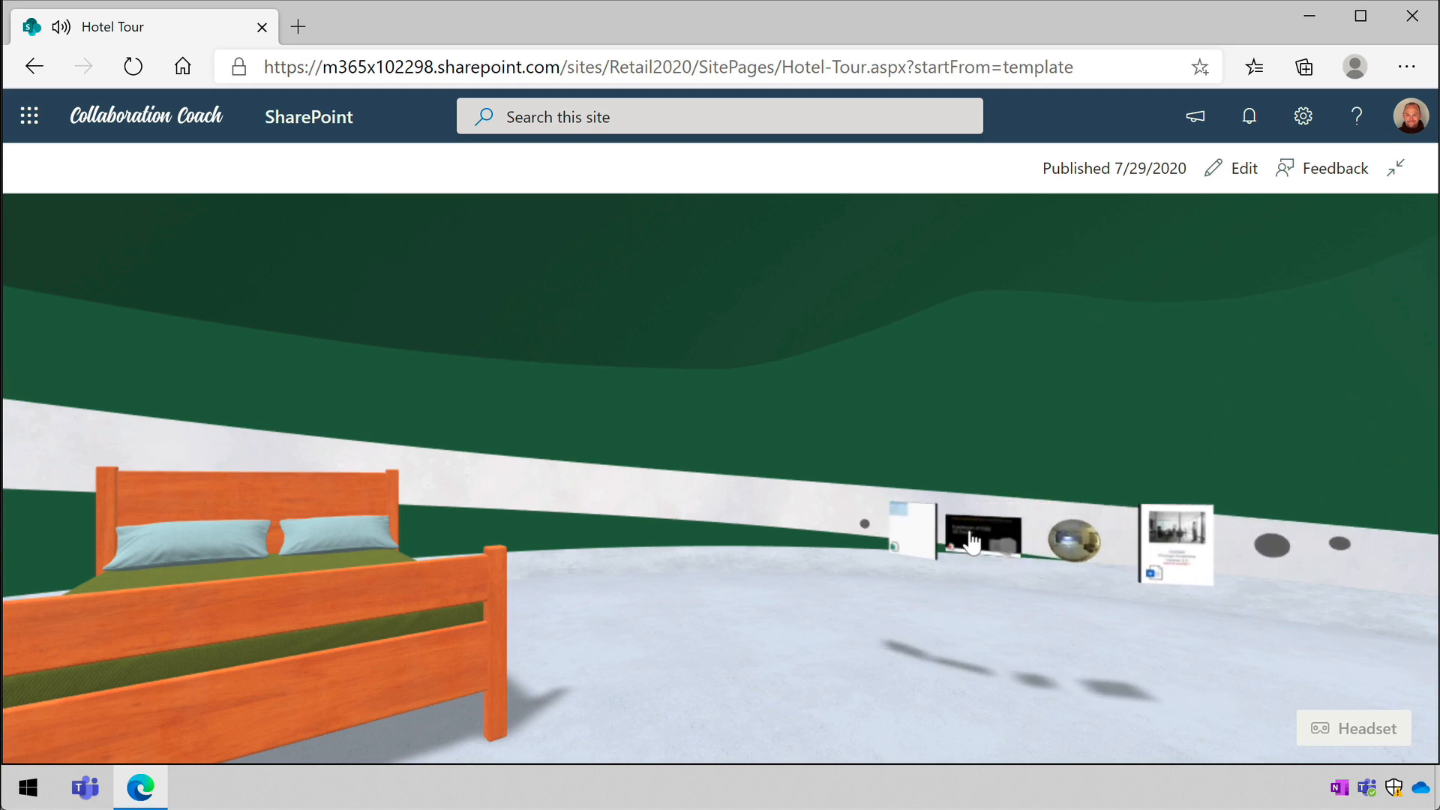
left_click(970, 529)
left_click(740, 290)
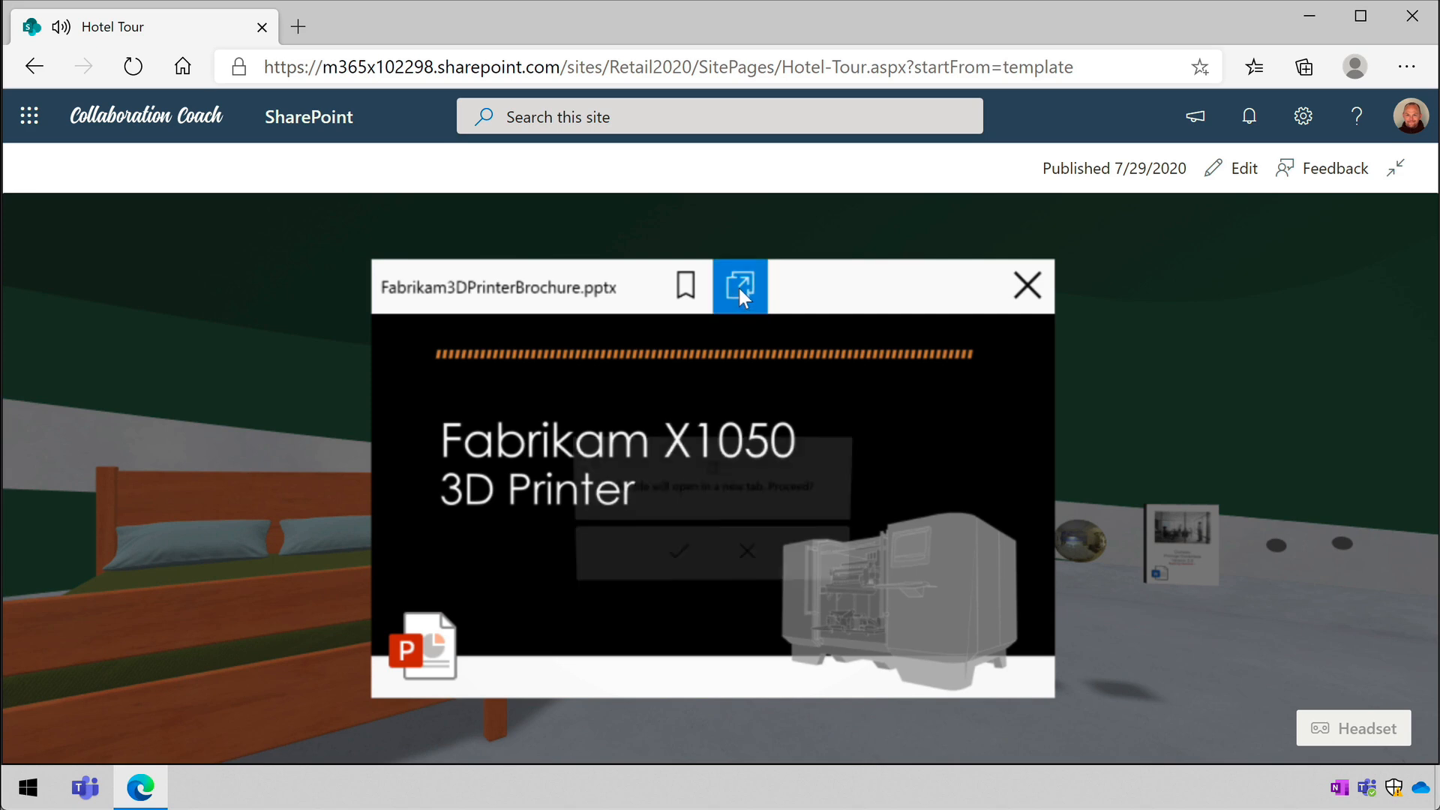
left_click(696, 558)
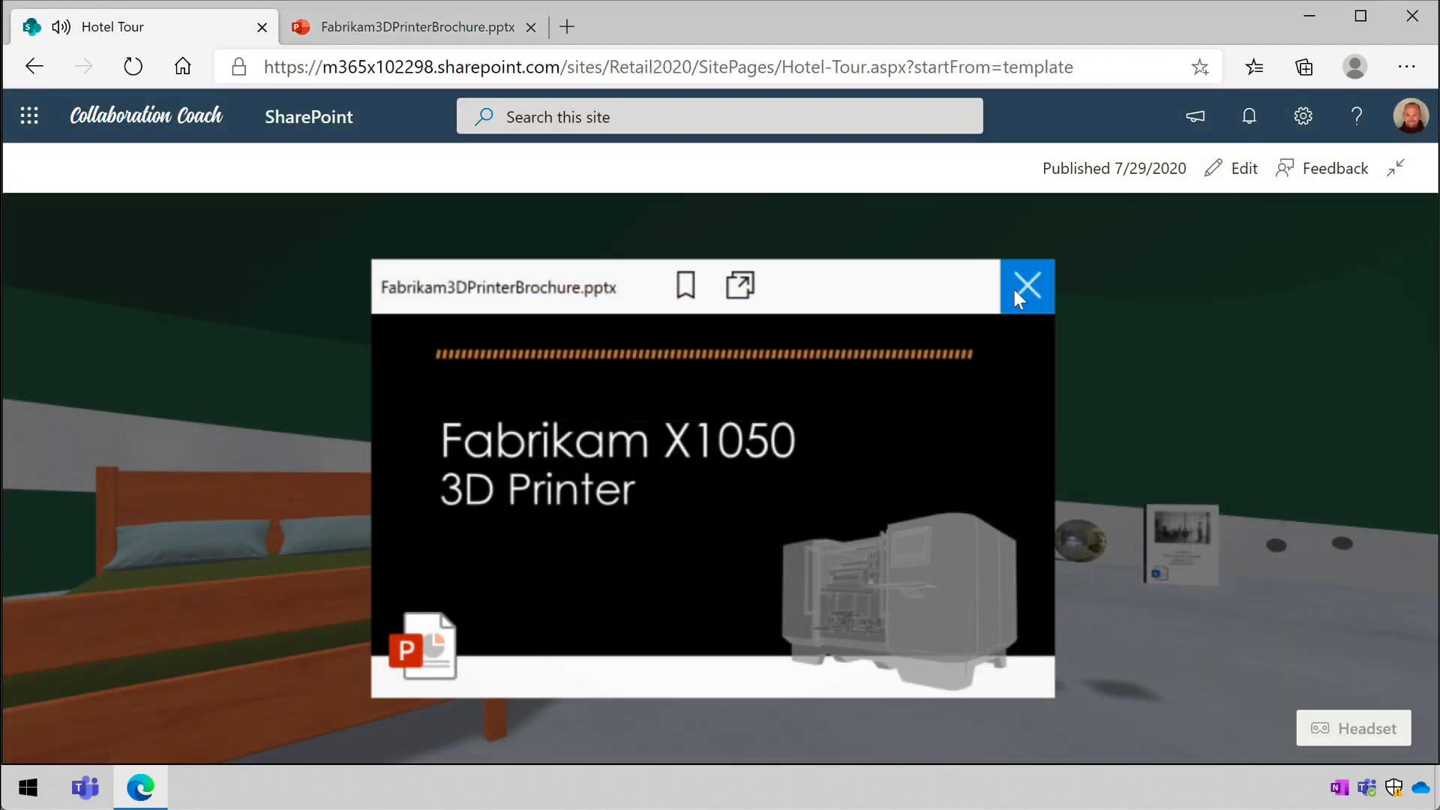
left_click(1014, 290)
left_click_drag(675, 687, 813, 633)
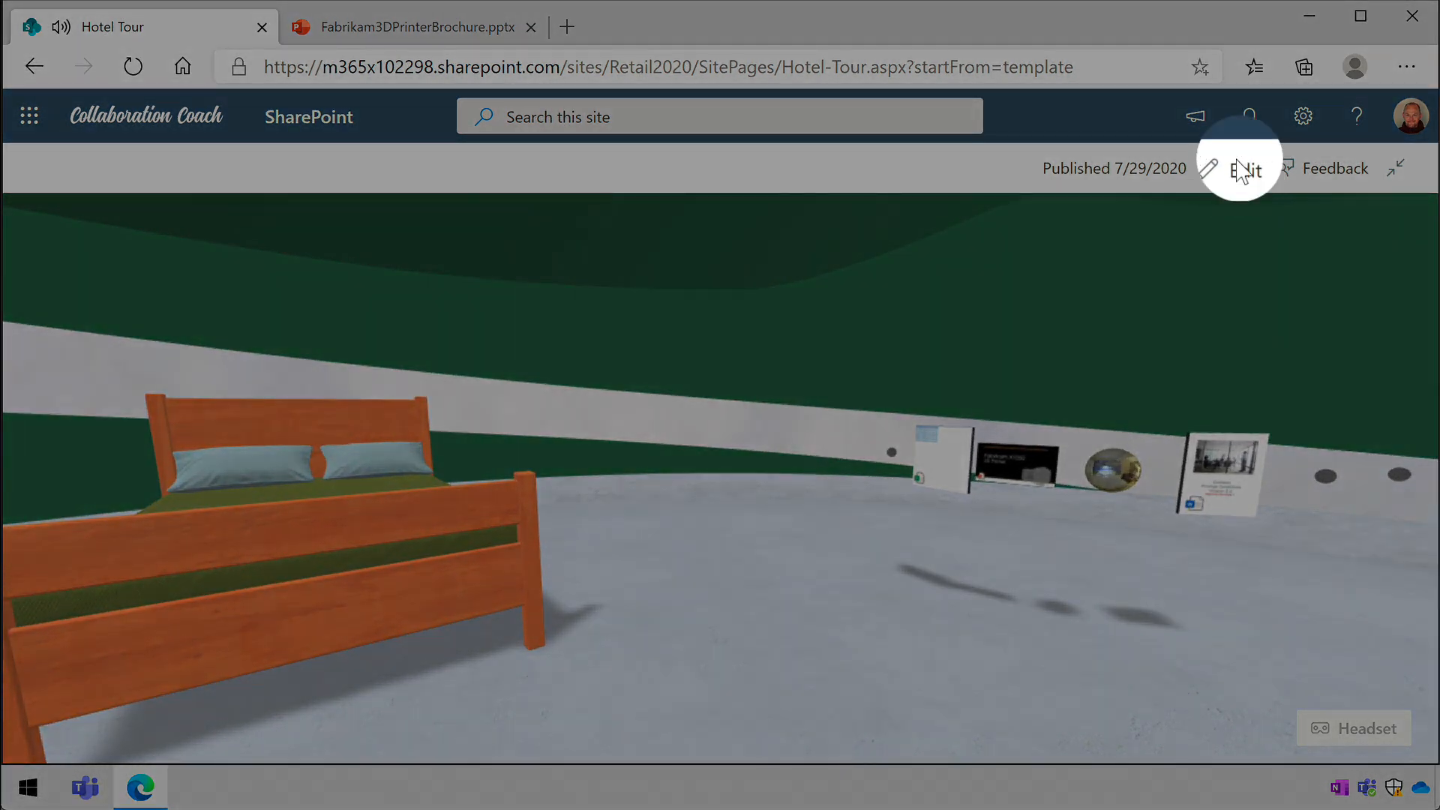
- Reopen the space for editing and add a 360° tour web part using Hotel Room.jpg from the Documents library's Hotel Tour folder
left_click(1242, 169)
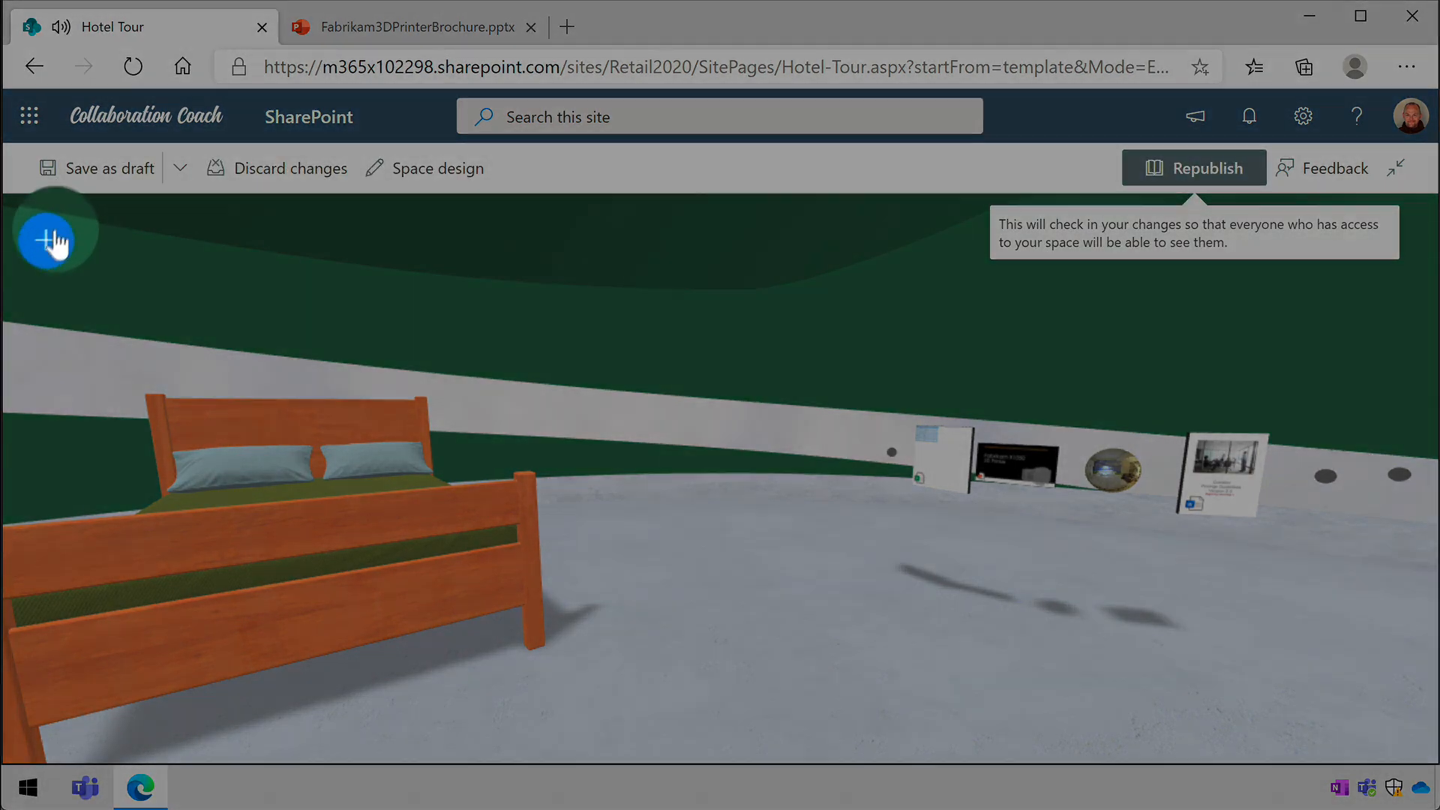
left_click(48, 241)
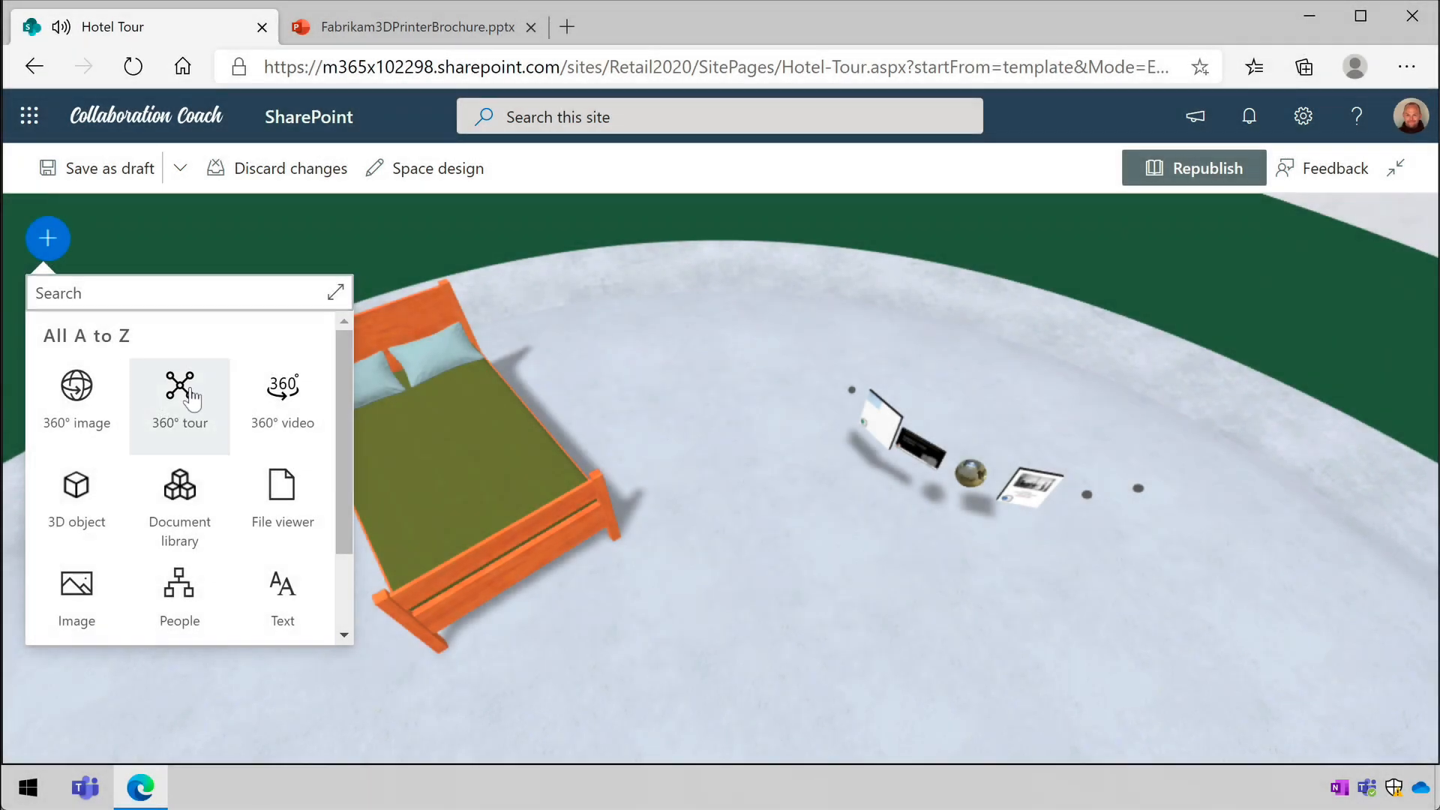
left_click(183, 390)
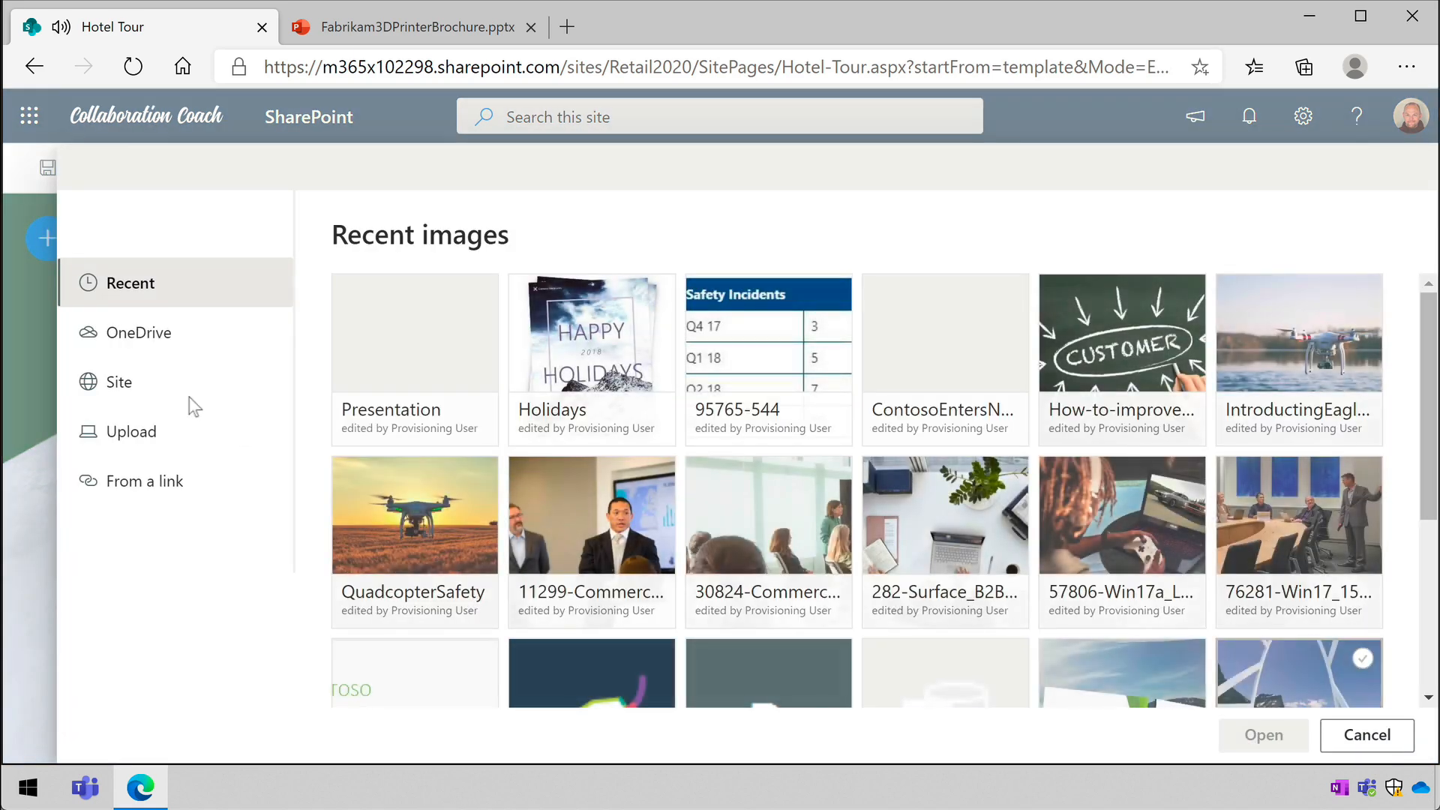
left_click(154, 387)
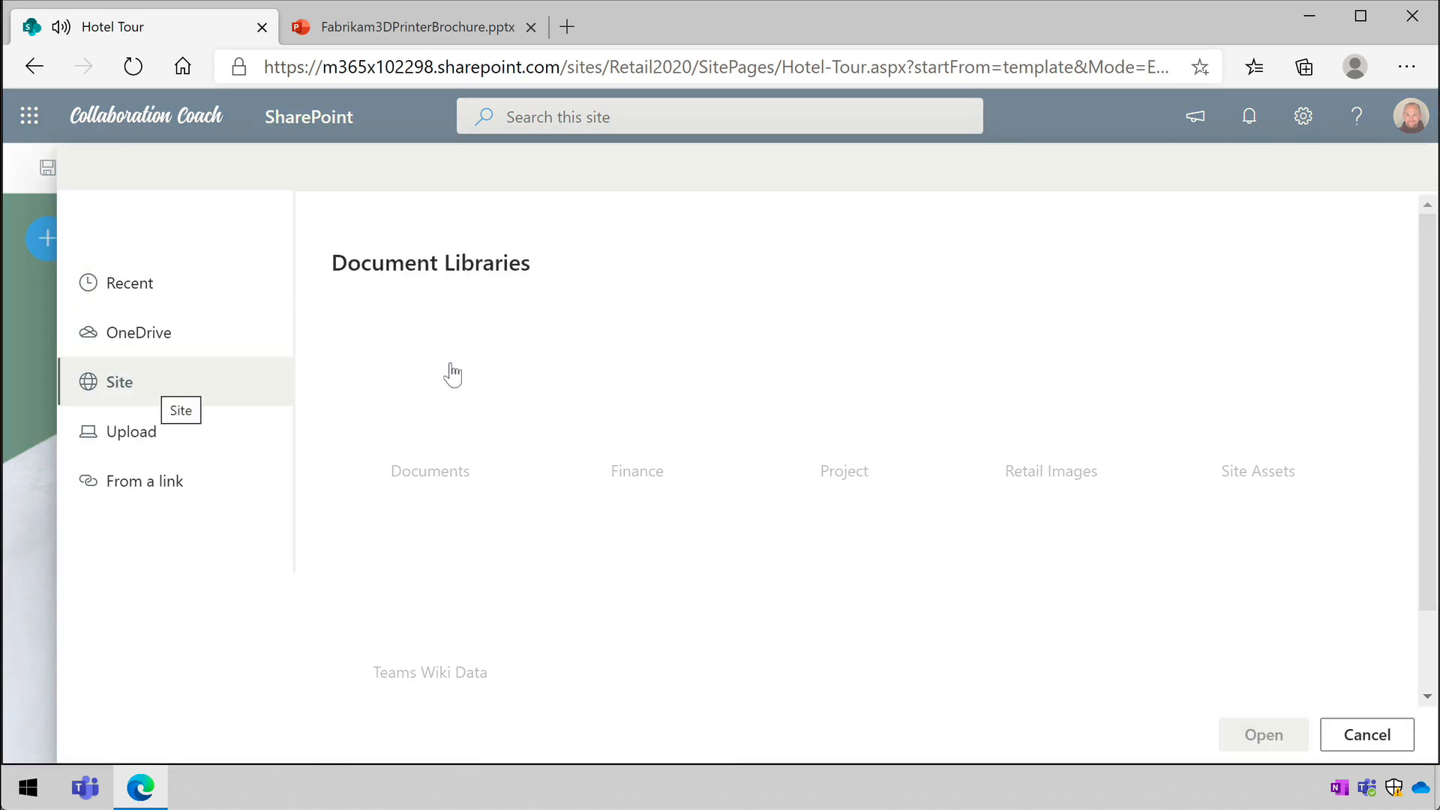
left_click(448, 380)
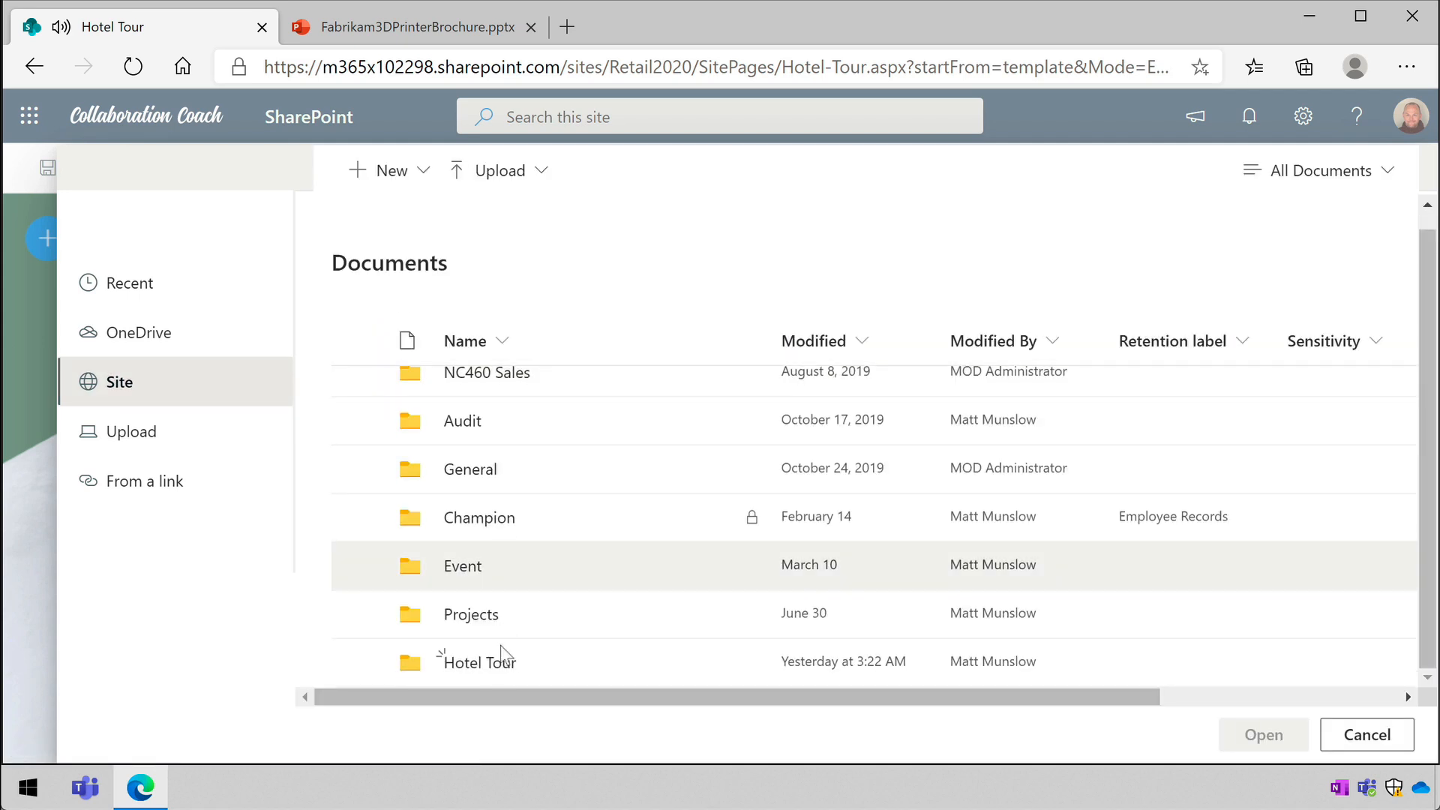
left_click(501, 654)
left_click(572, 622)
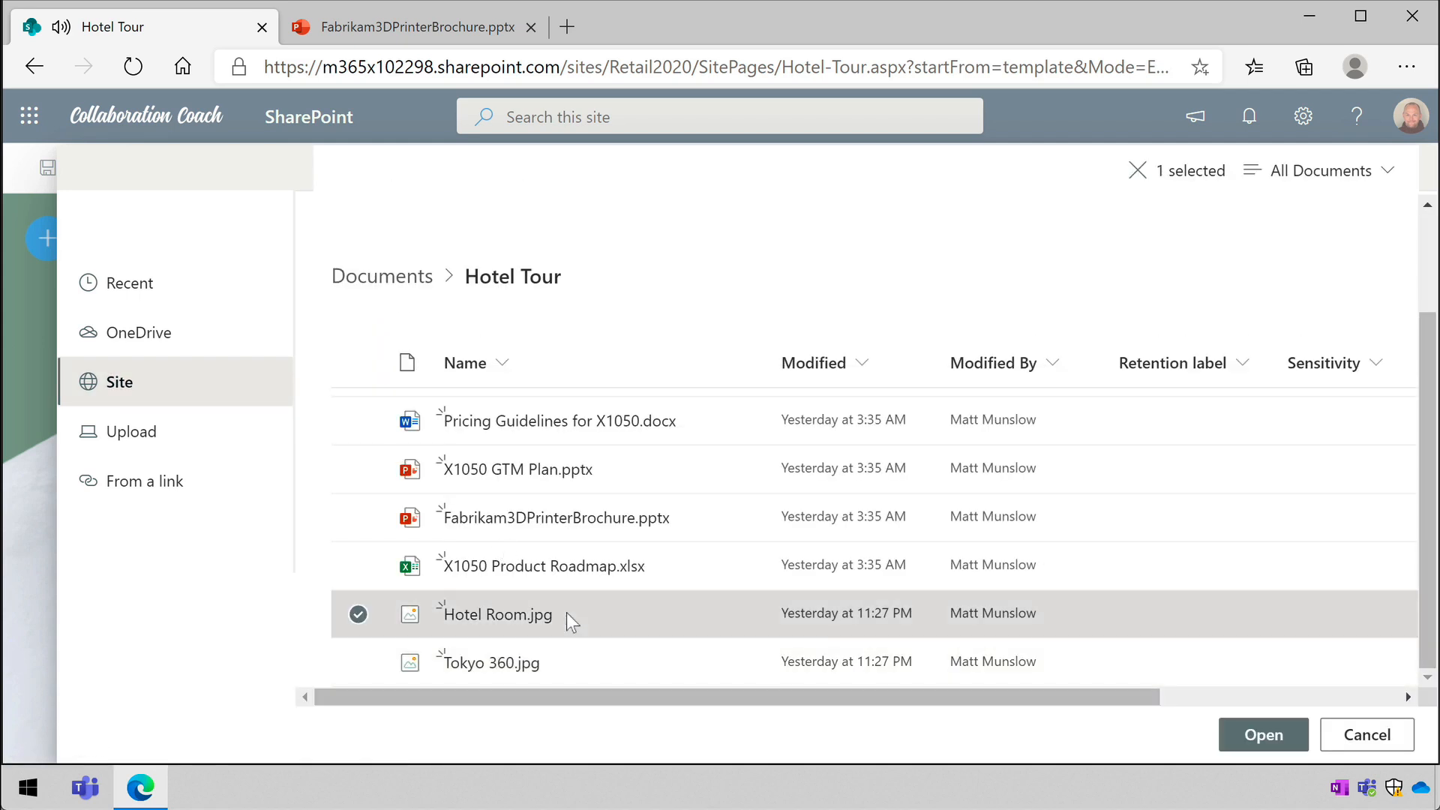
left_click(1261, 741)
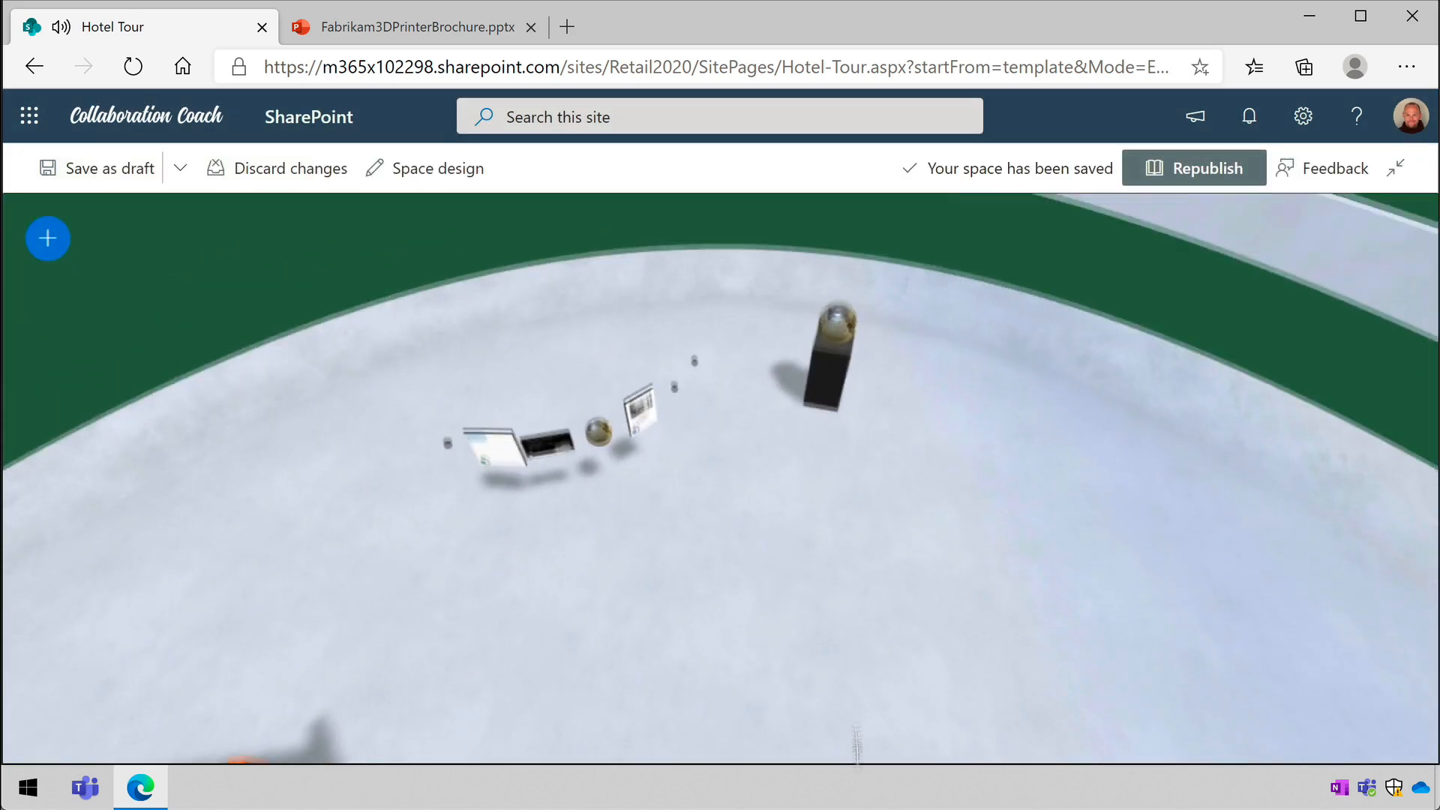
- Move the 360° tour to an angle of about -21.4° and a distance of about 5.35, and open its tour builder
left_click(831, 474)
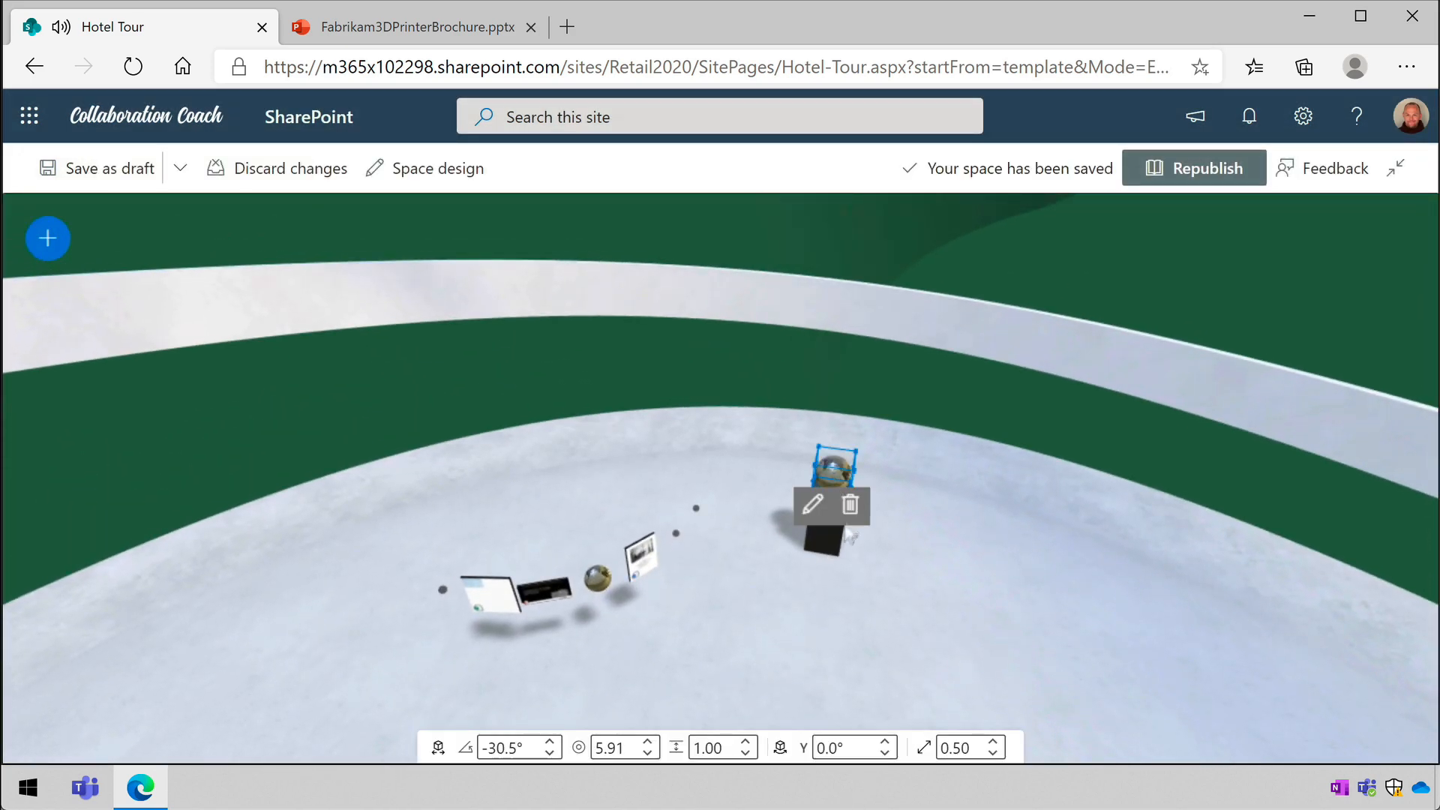
left_click_drag(849, 471, 898, 522)
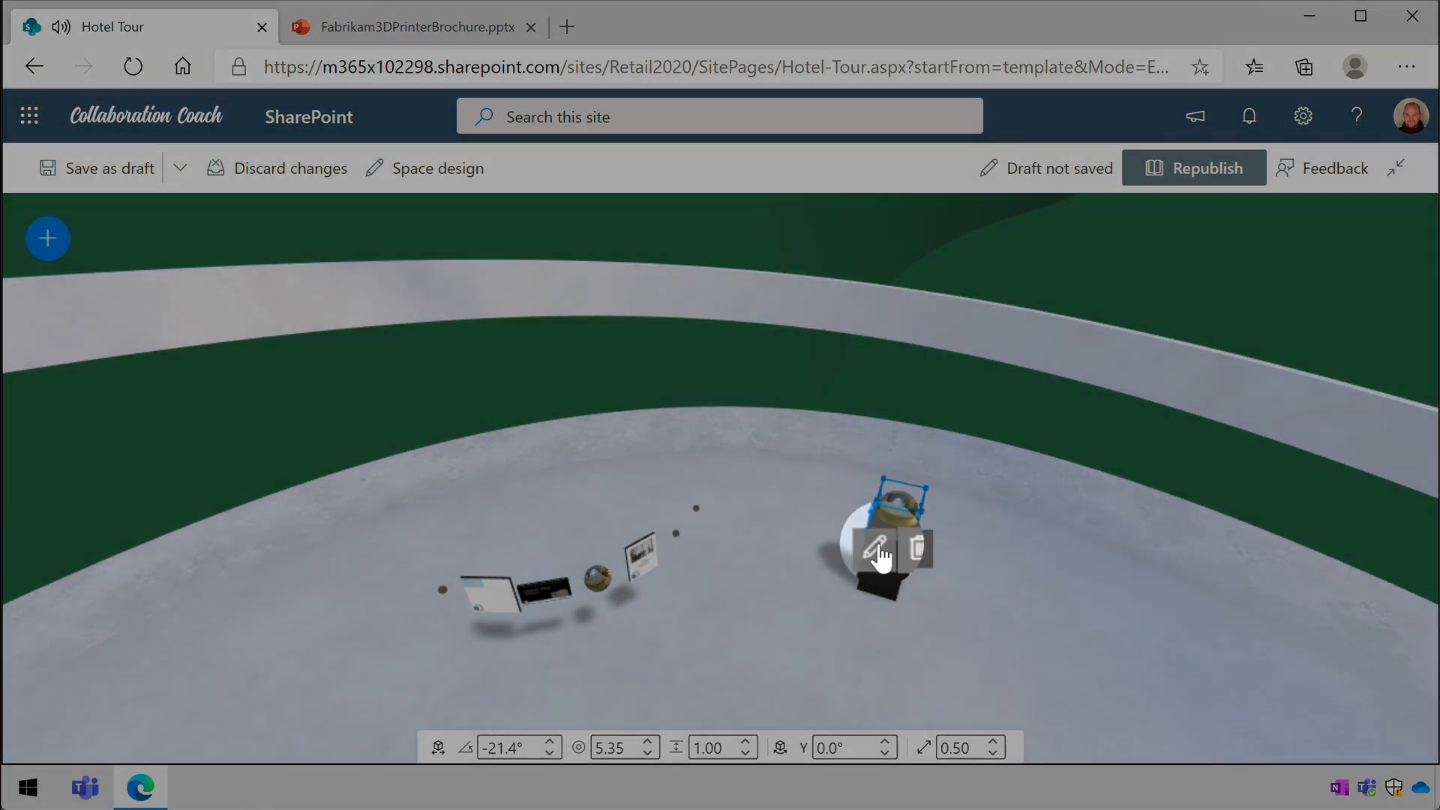
left_click(876, 551)
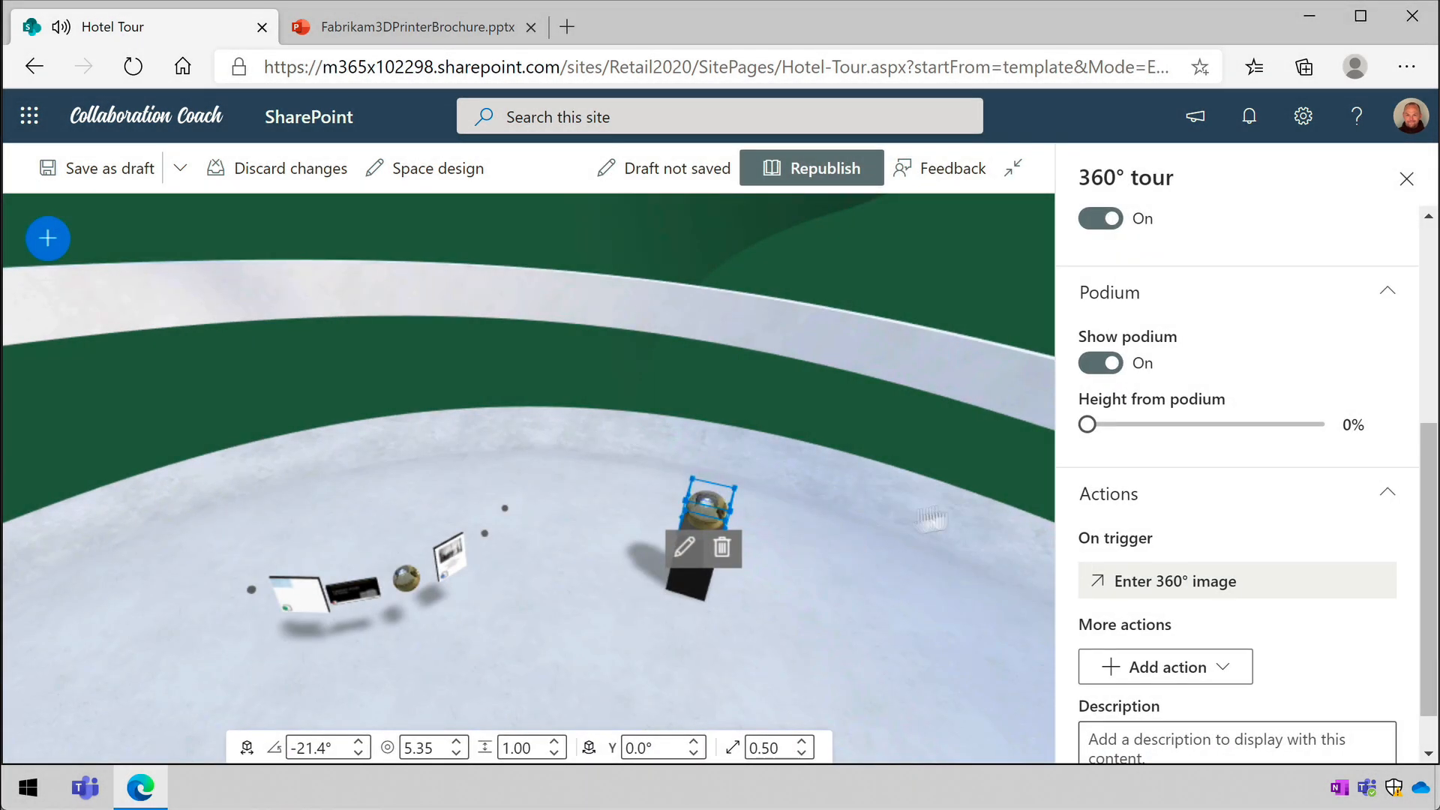
scroll(1233, 488, "down", 1)
scroll(1235, 483, "up", 5)
left_click(1209, 391)
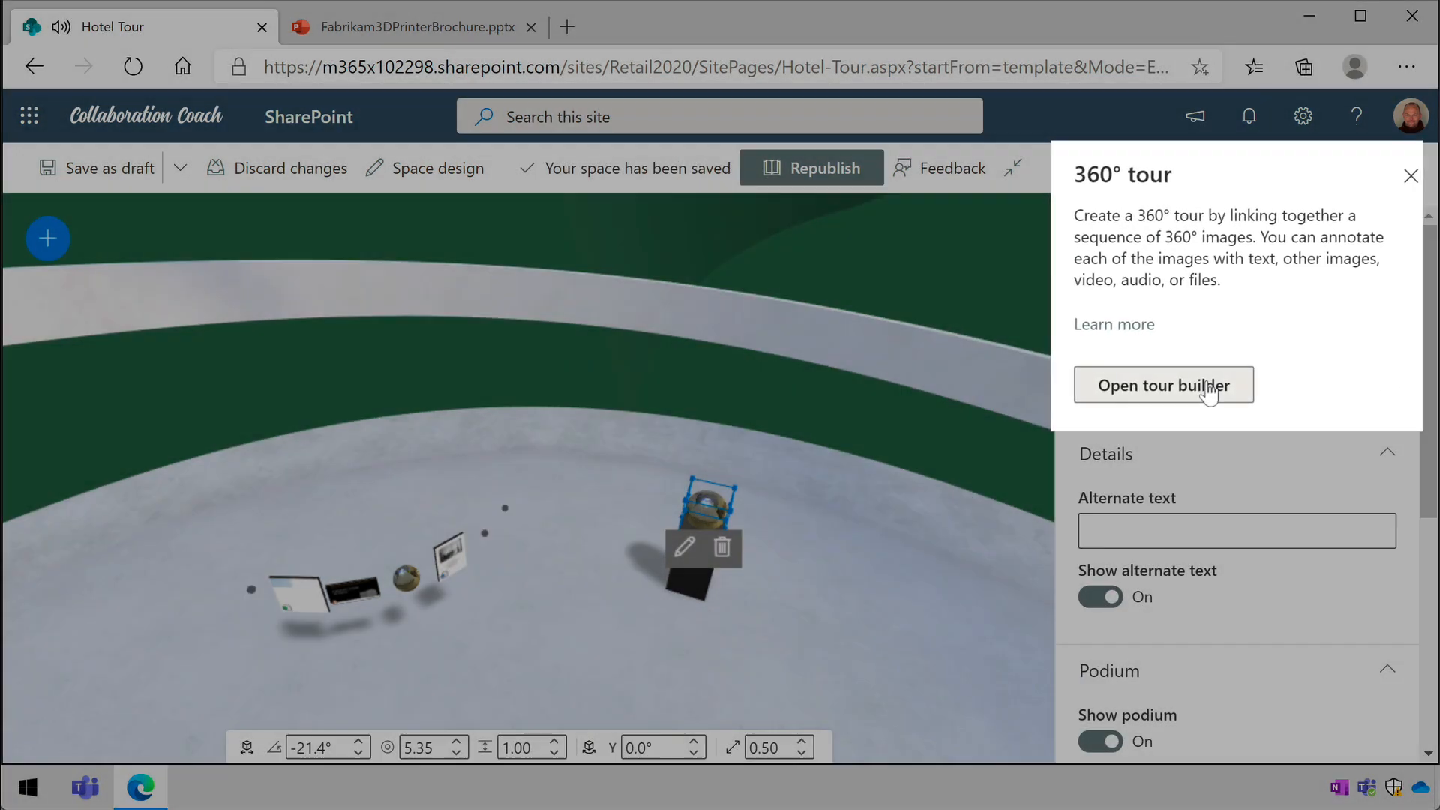
- Place a 360° image link on the window in Hotel Room.jpg with the description "Great views of the city"
left_click_drag(892, 448, 263, 427)
mouse_move(866, 413)
left_mouse_down()
mouse_move(248, 480)
mouse_move(480, 498)
mouse_move(492, 347)
mouse_move(576, 488)
mouse_move(517, 394)
left_mouse_up()
left_click(517, 394)
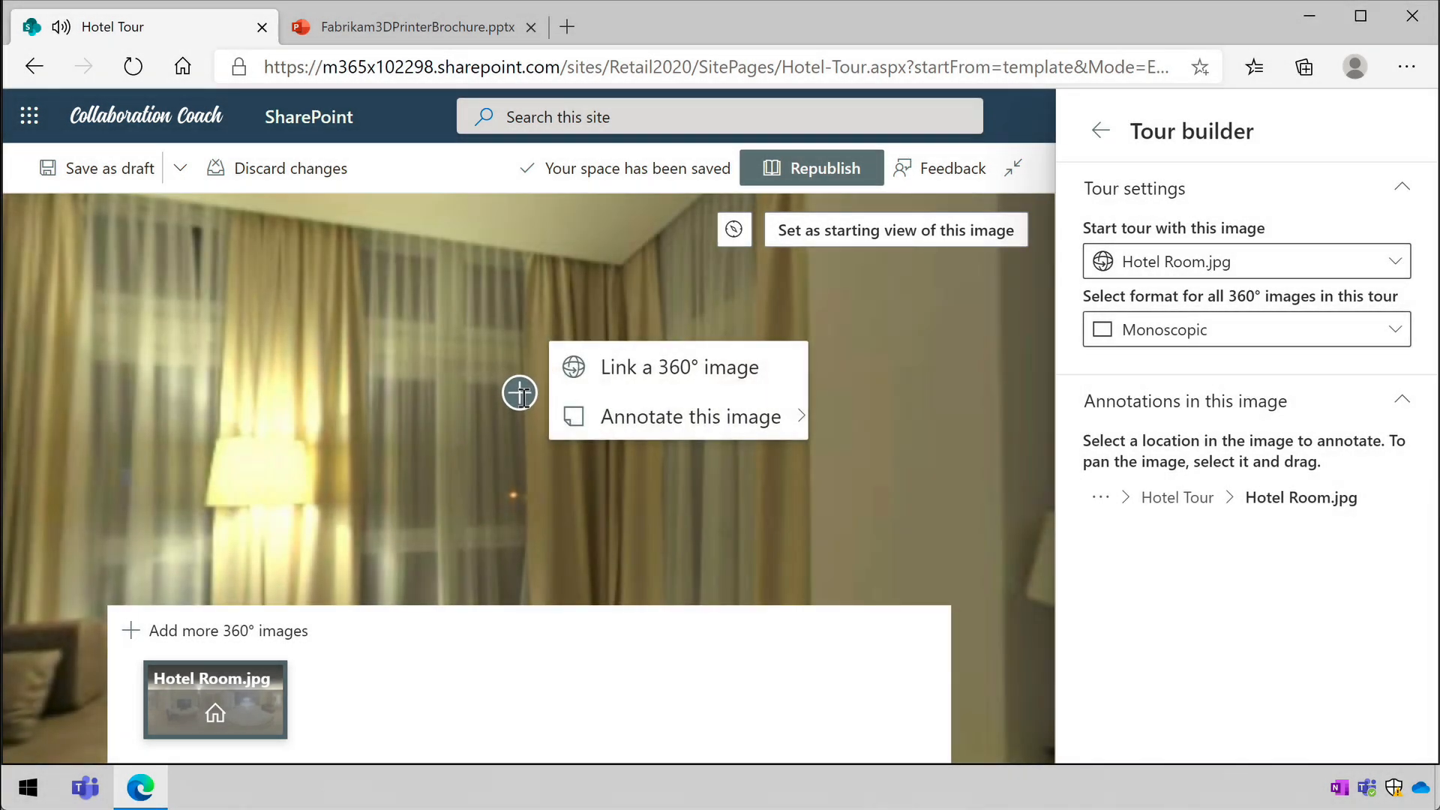
left_click(765, 371)
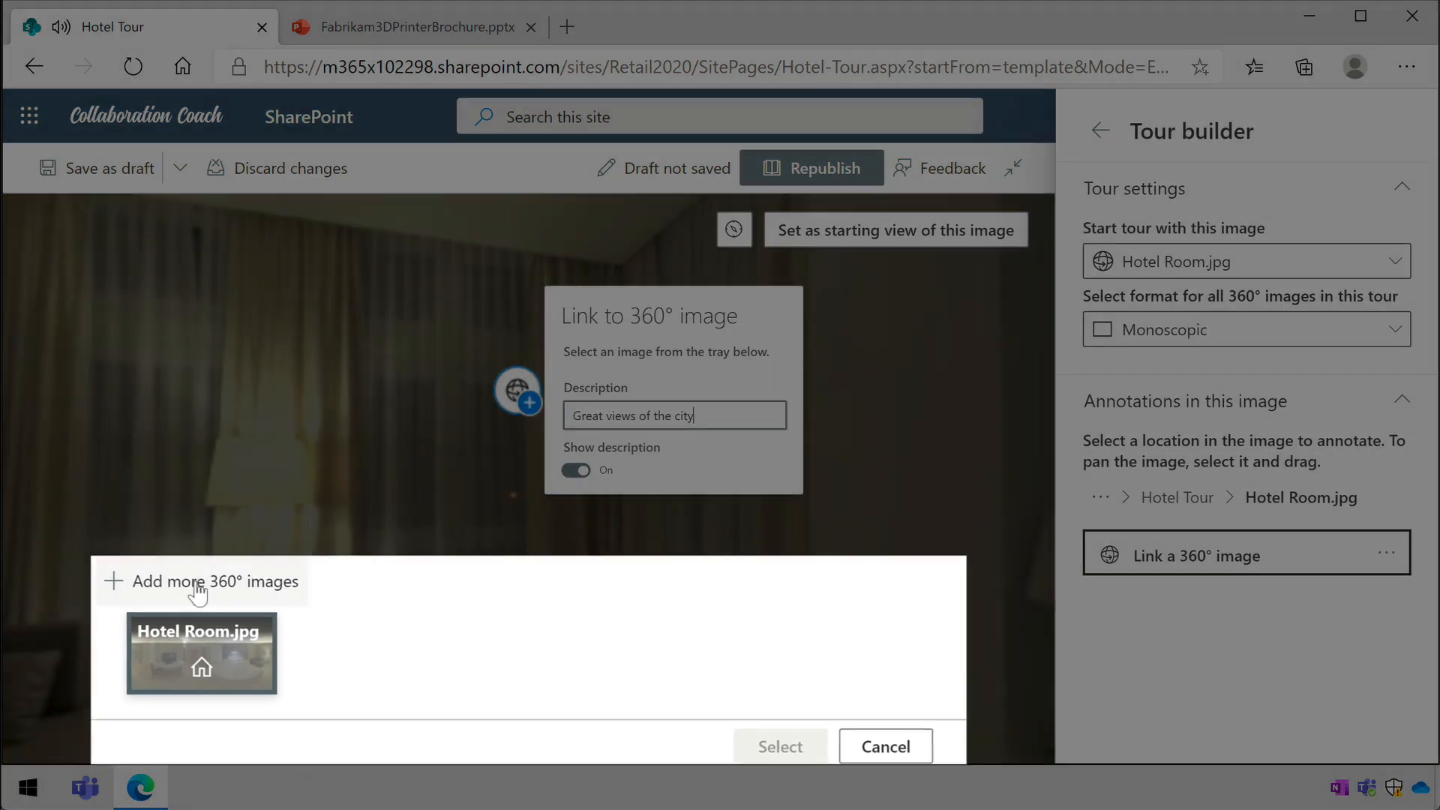
- Add Tokyo 360.jpg from the Hotel Tour folder of the Documents library to the tour's 360° images
left_click(197, 582)
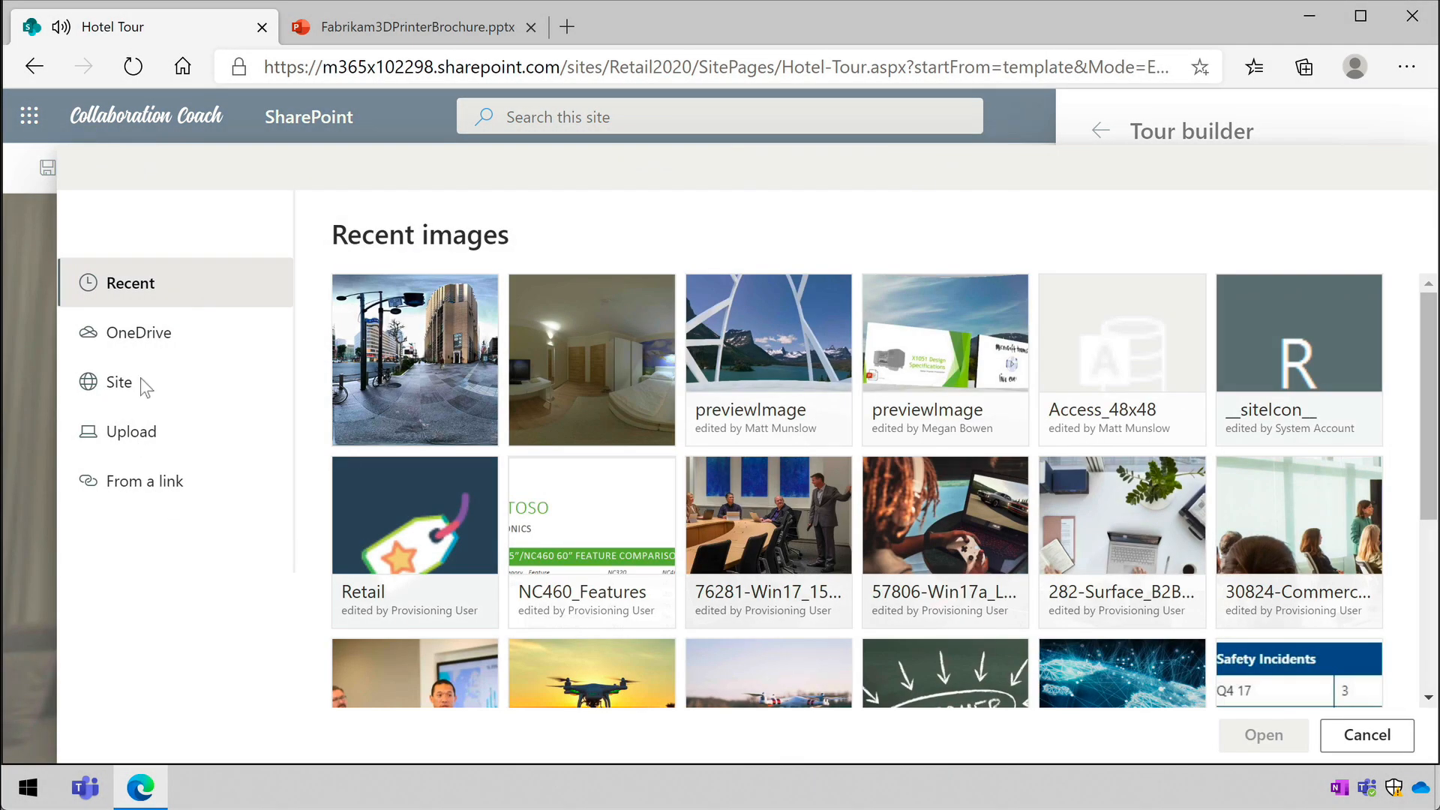
left_click(120, 382)
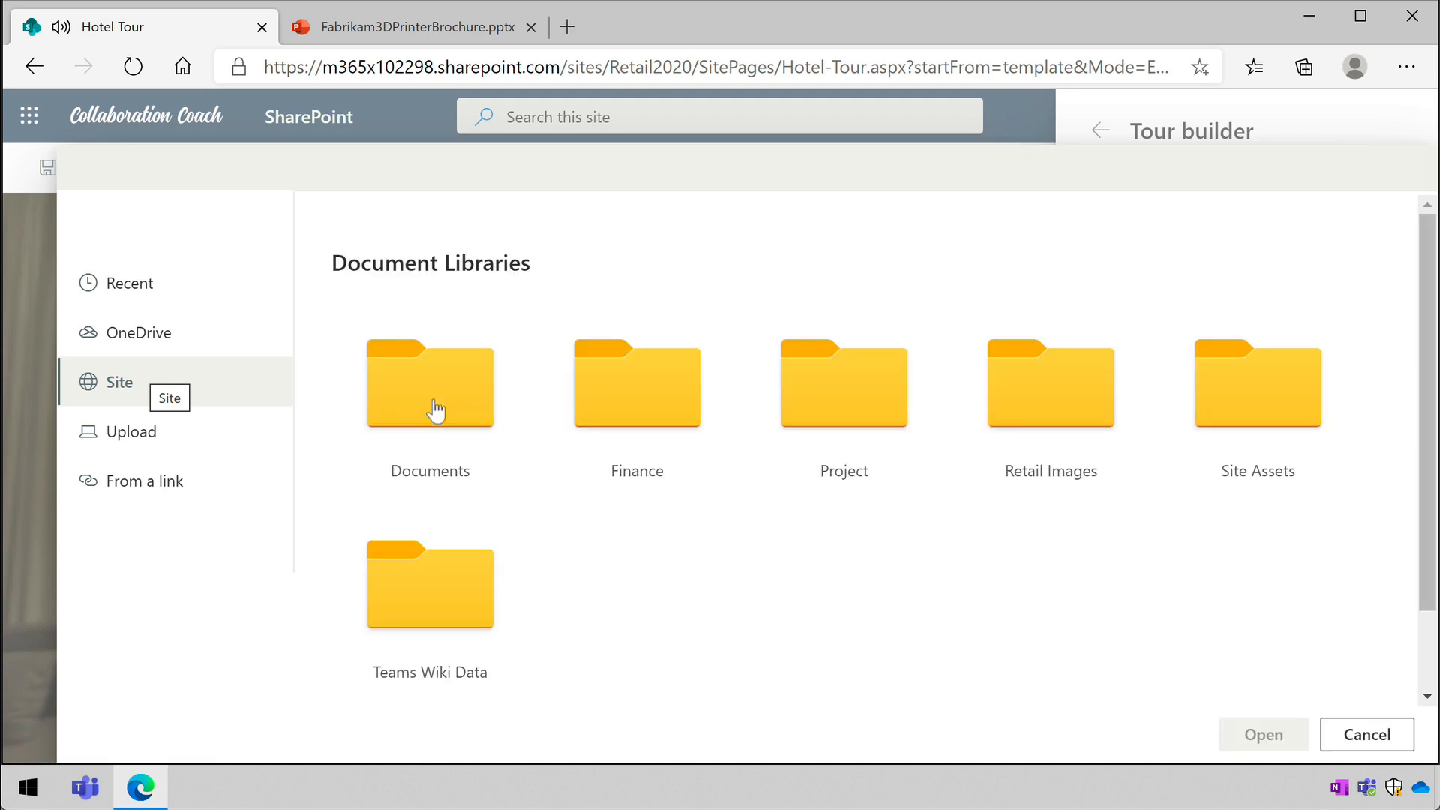
left_click(435, 398)
left_click(504, 664)
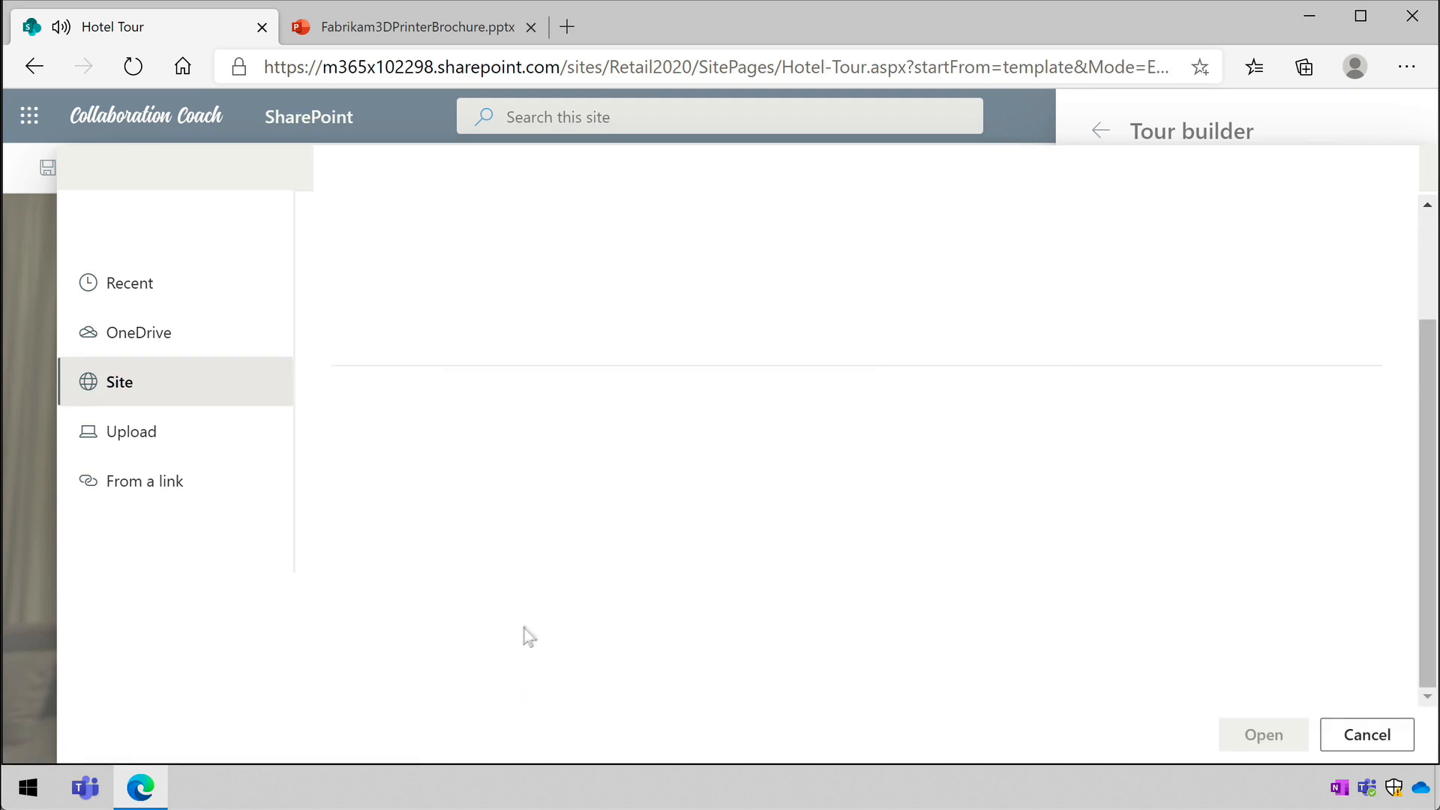
left_click(498, 663)
left_click(1264, 734)
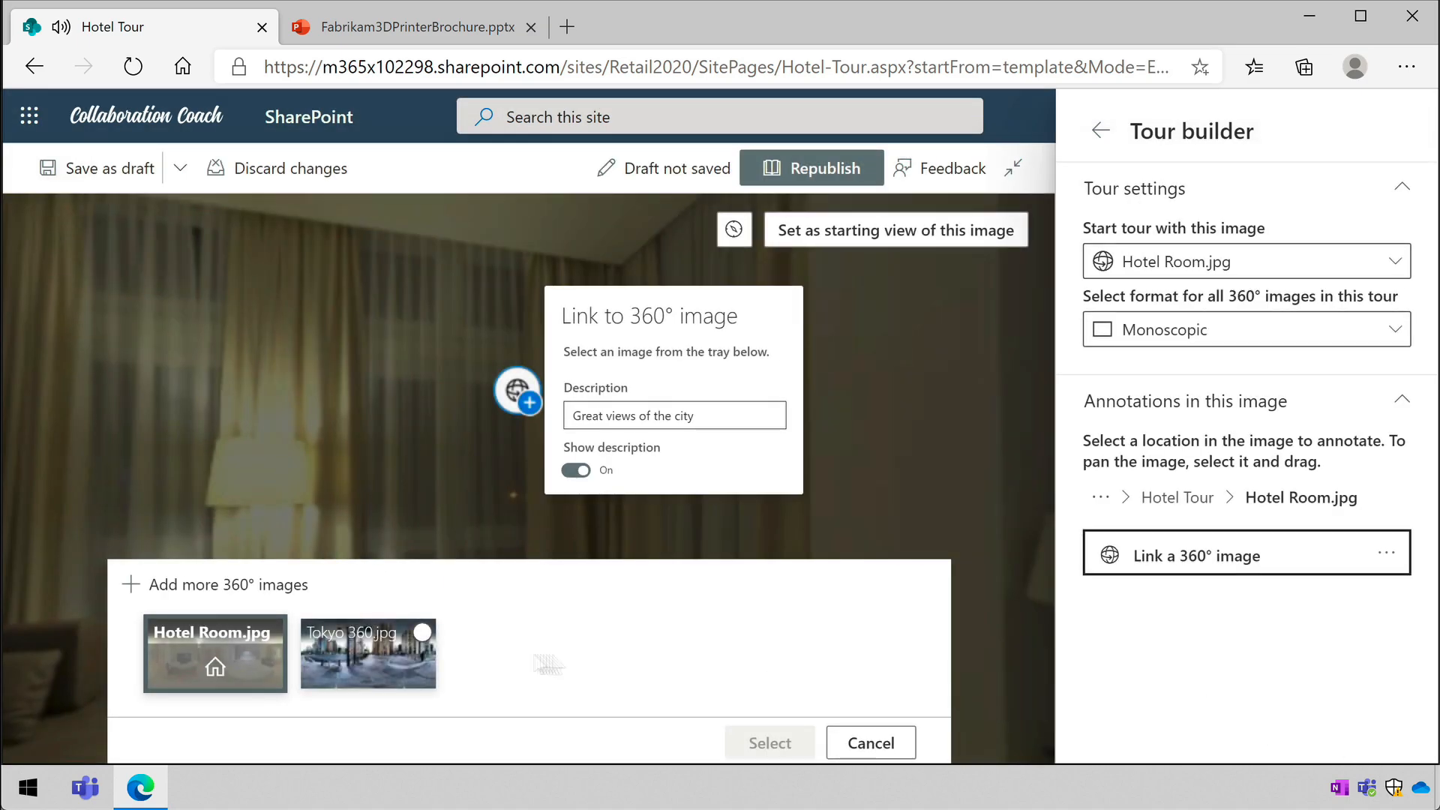
- Link the window marker to Tokyo 360.jpg and republish the space
left_click(334, 686)
left_click(770, 742)
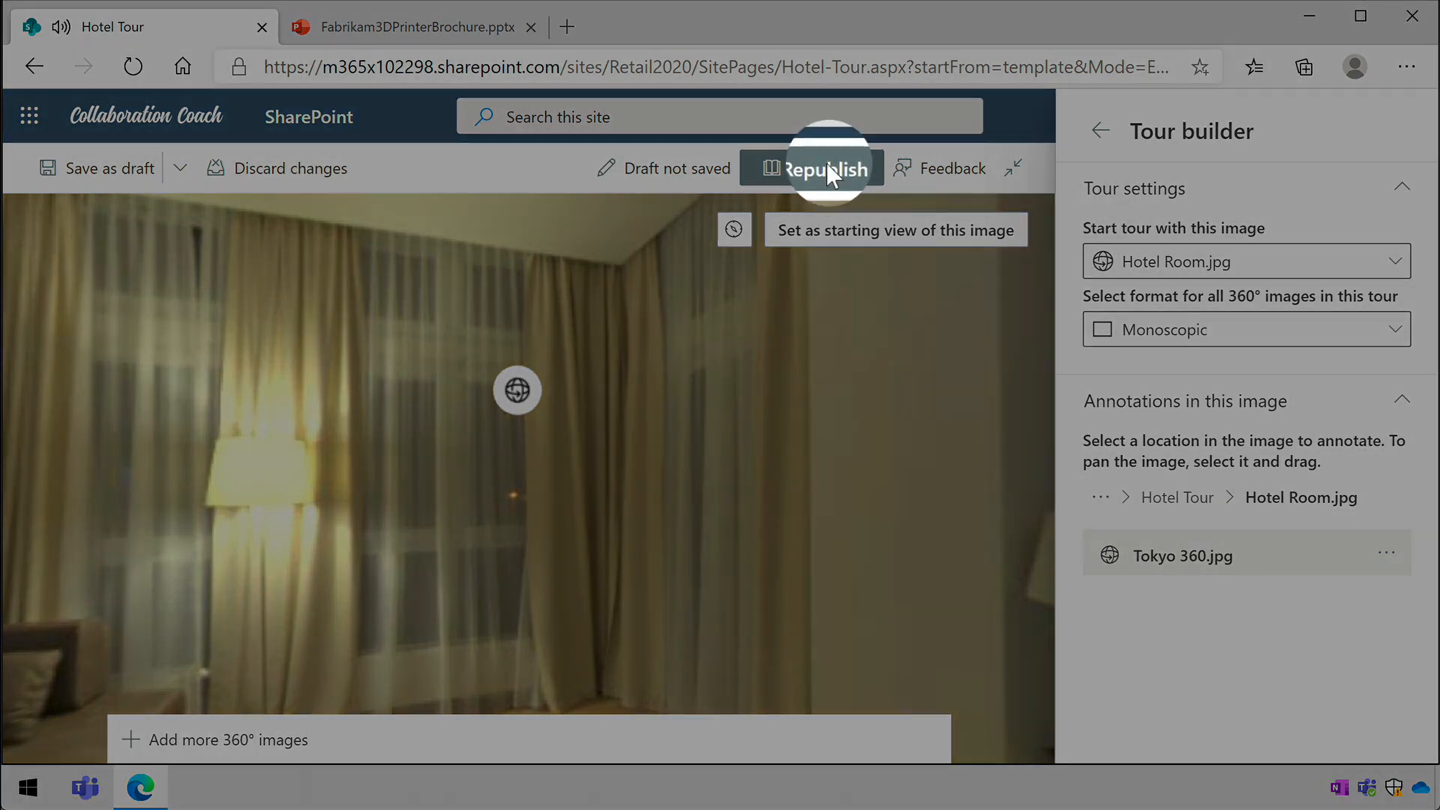
left_click(826, 163)
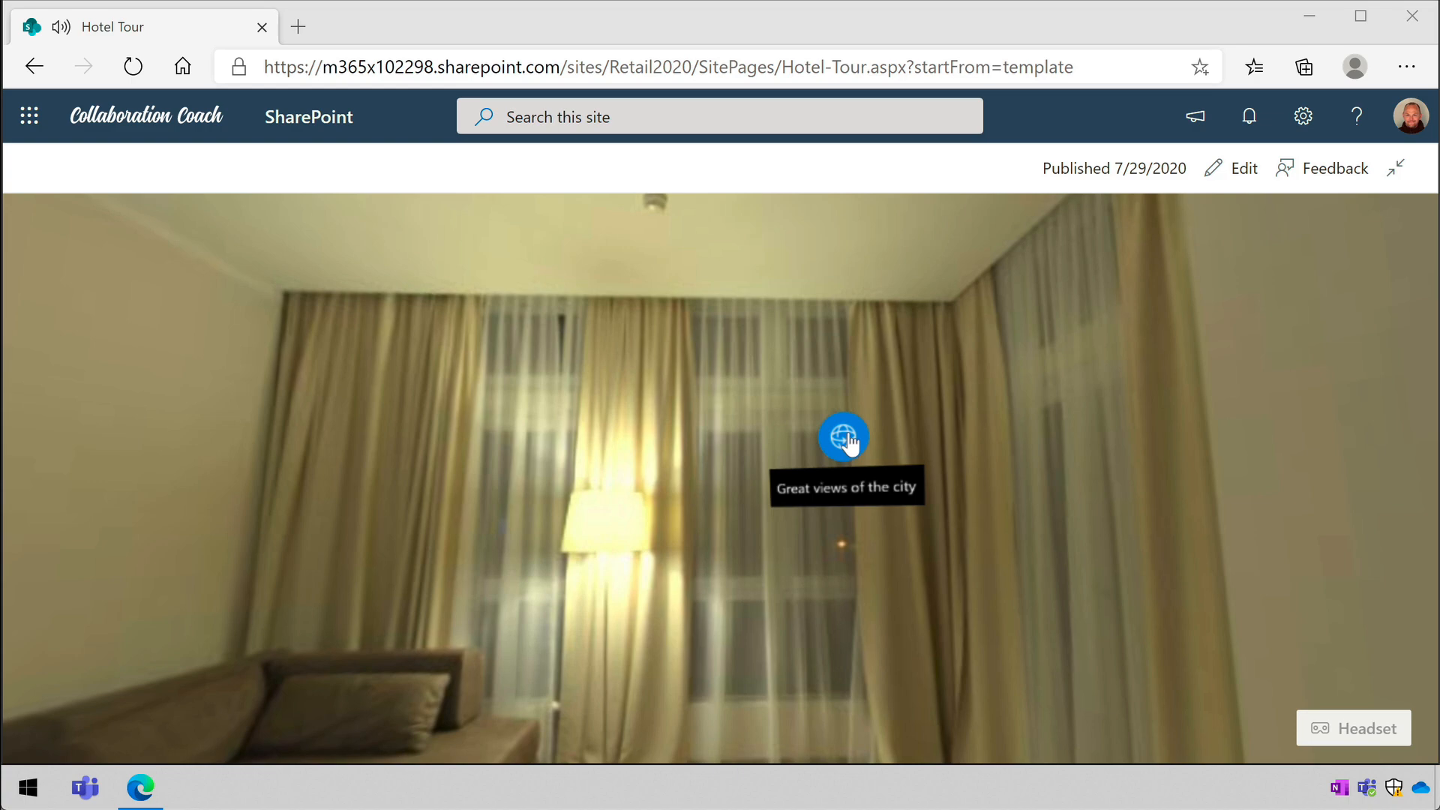
- Follow the window link to the Tokyo street view, look around, and go back to the hotel room
left_click(845, 439)
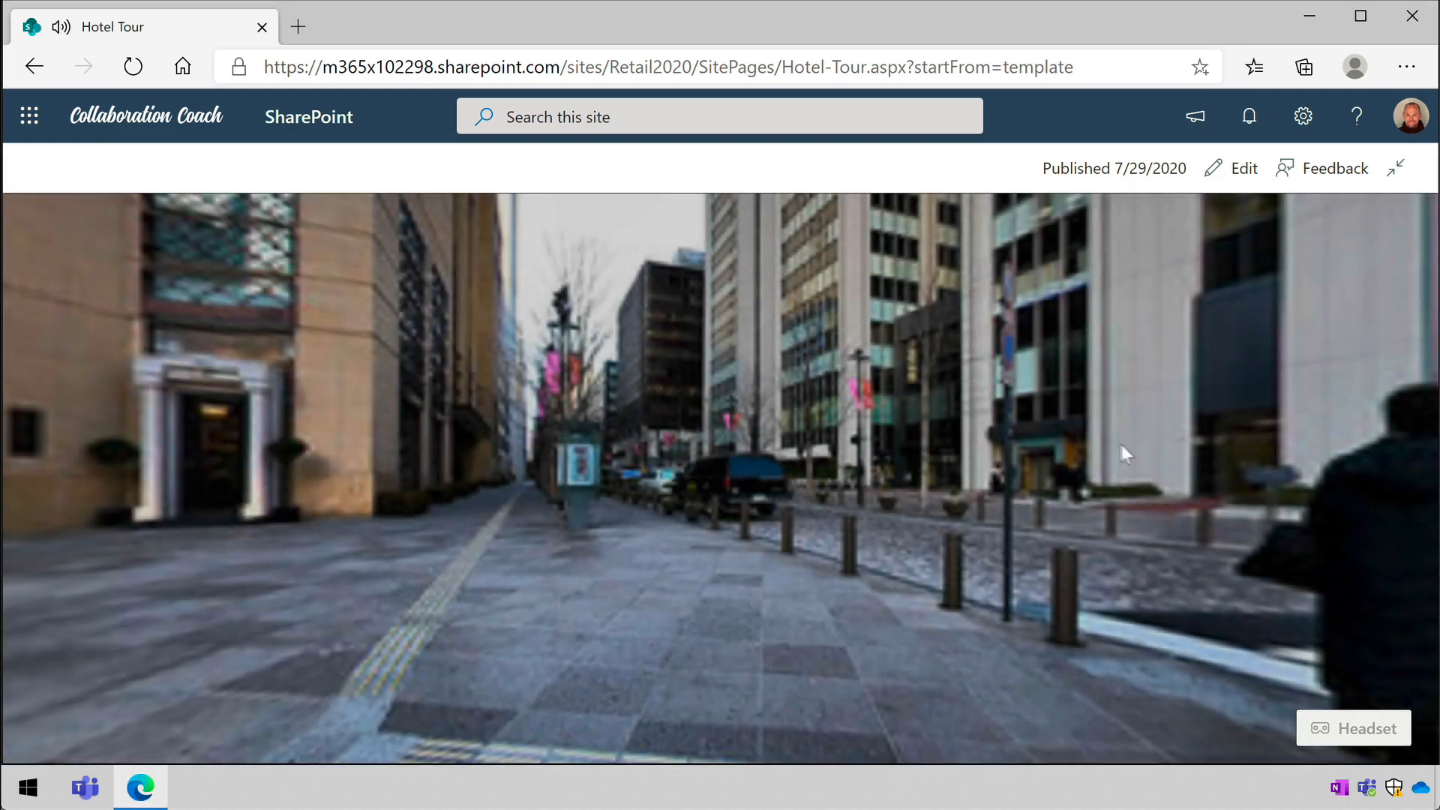
left_click_drag(1125, 450, 965, 461)
left_click(965, 460)
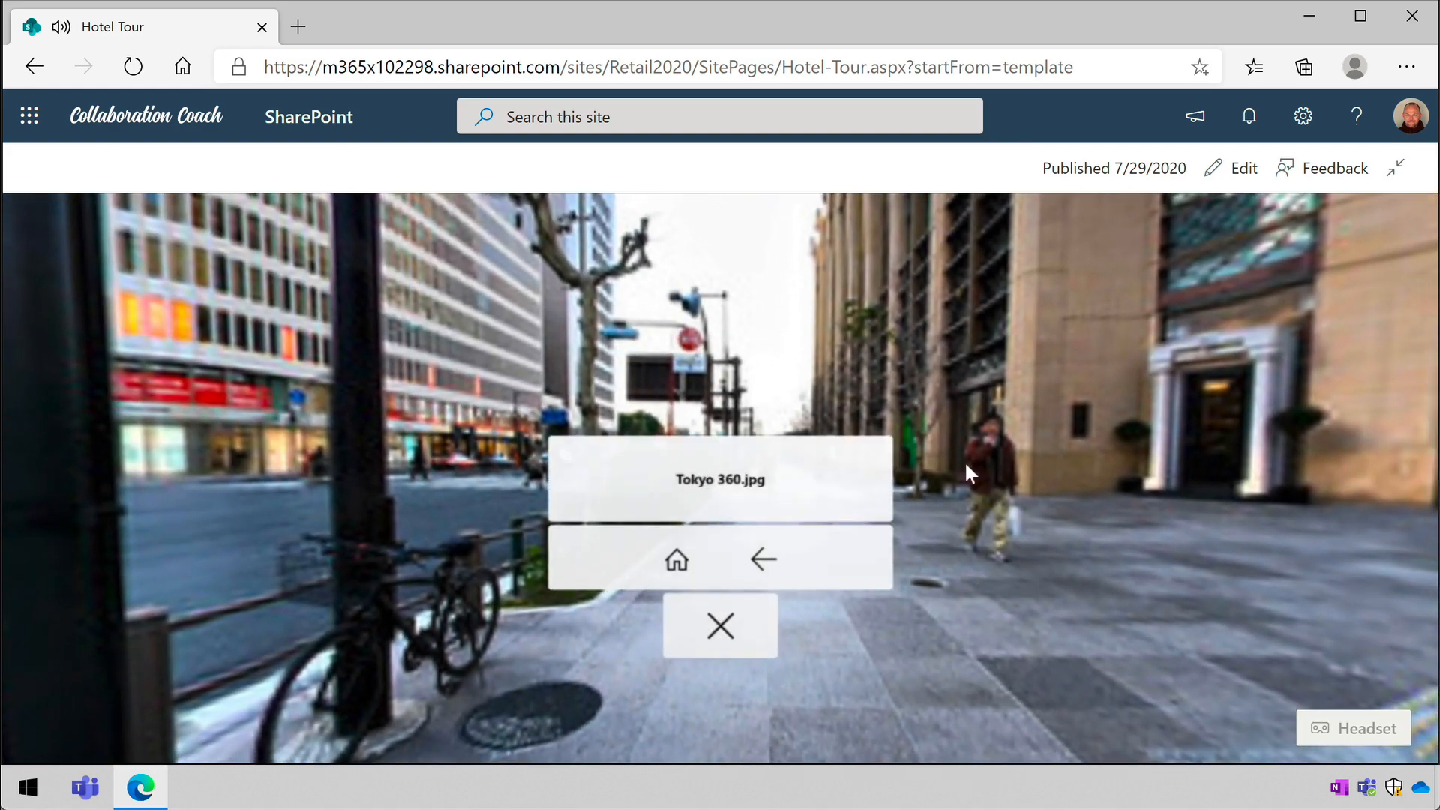
left_click(766, 560)
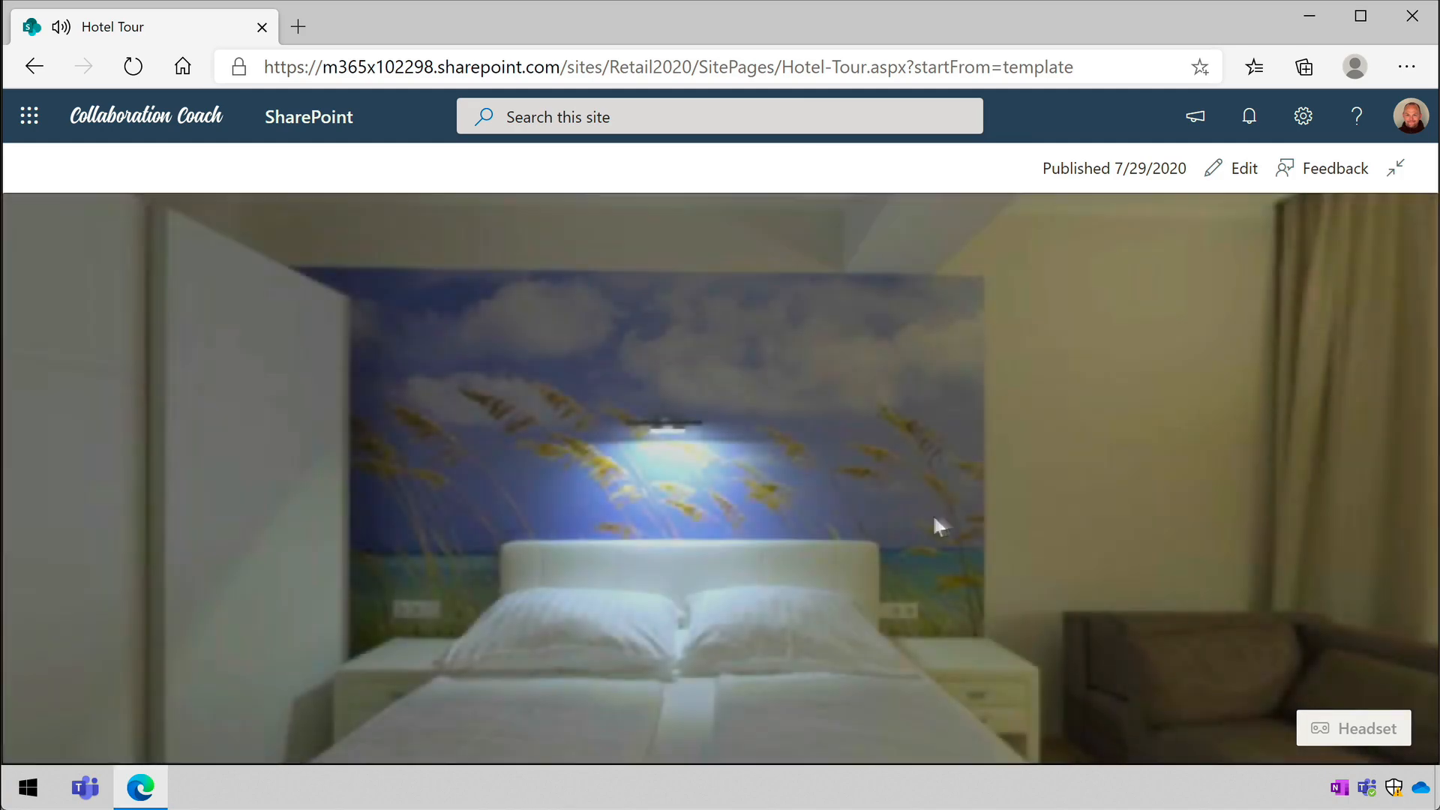
left_click_drag(938, 517, 693, 474)
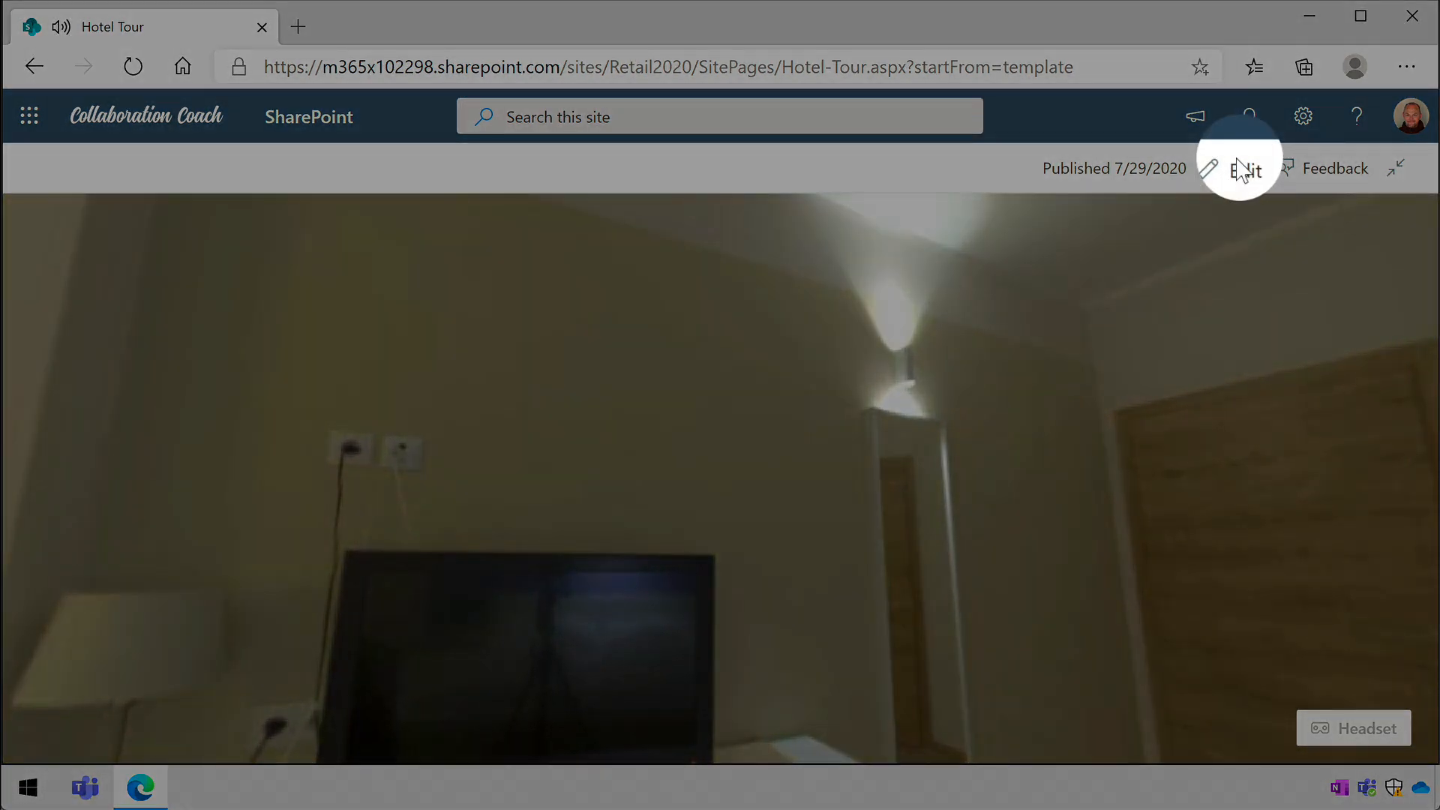
- Reopen the space for editing and view the annotation options for a spot on the hotel room's wall
left_click(1241, 170)
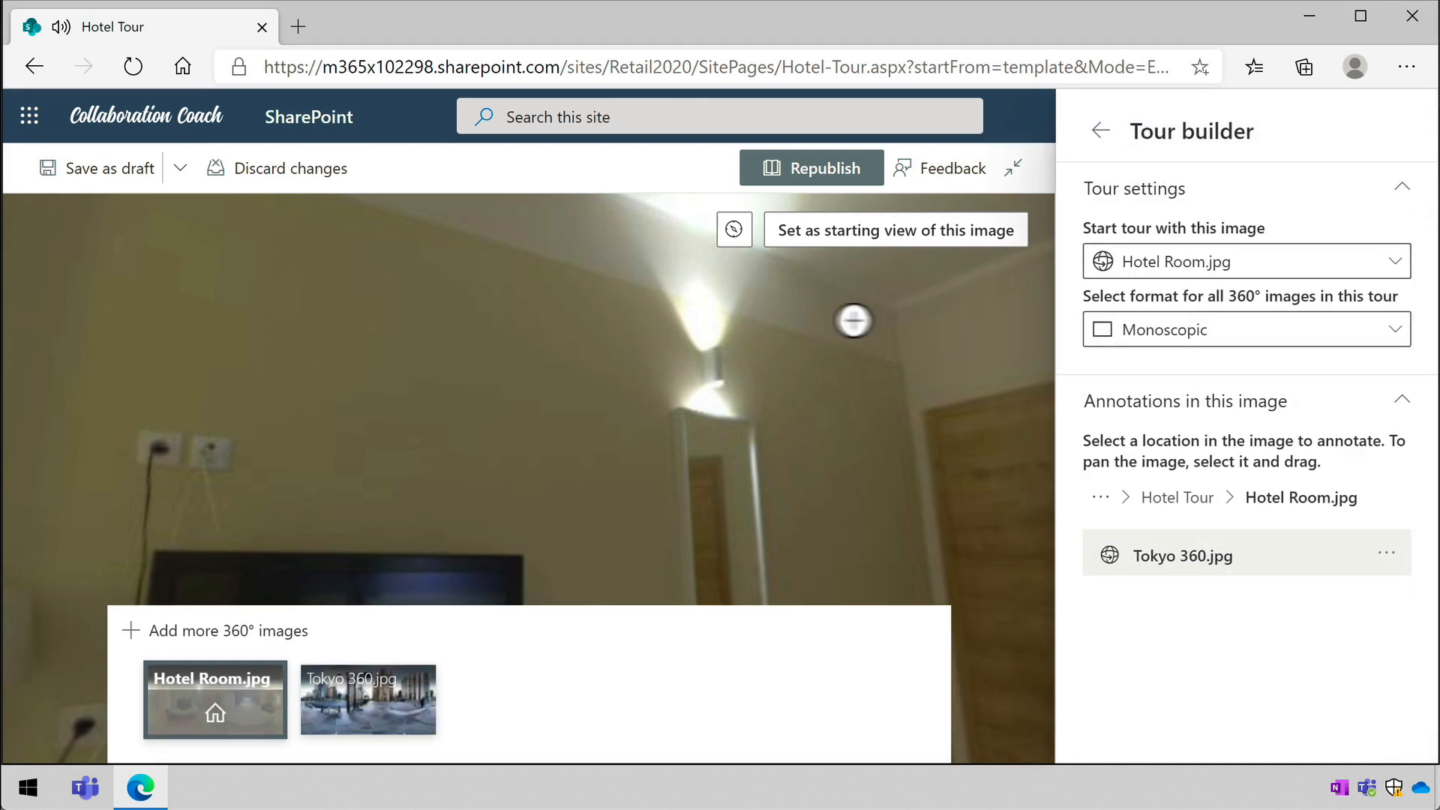
left_click(781, 379)
mouse_move(951, 405)
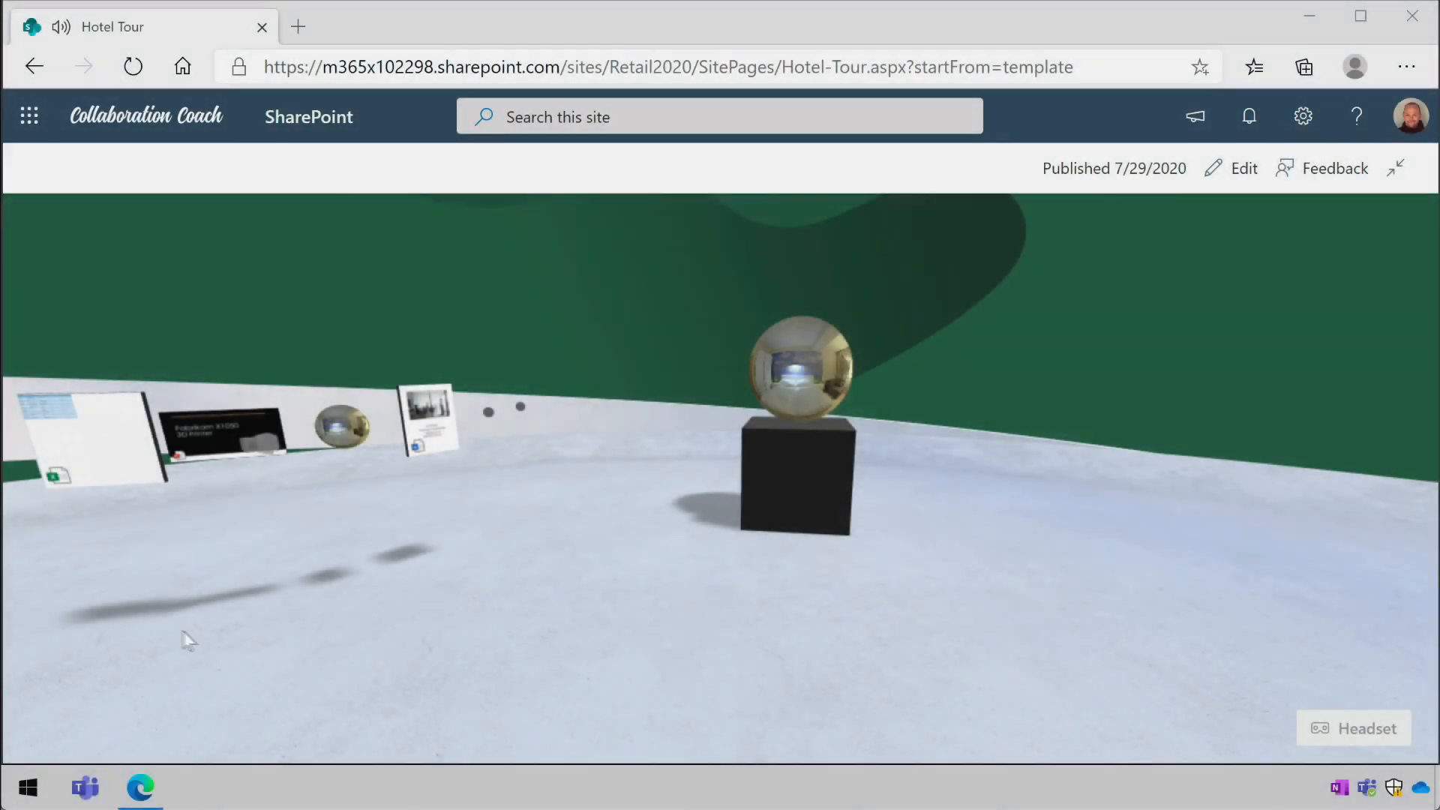
- Look around the published space, view the bed model from behind by rotating it, and exit its close-up view
left_click_drag(187, 639, 785, 507)
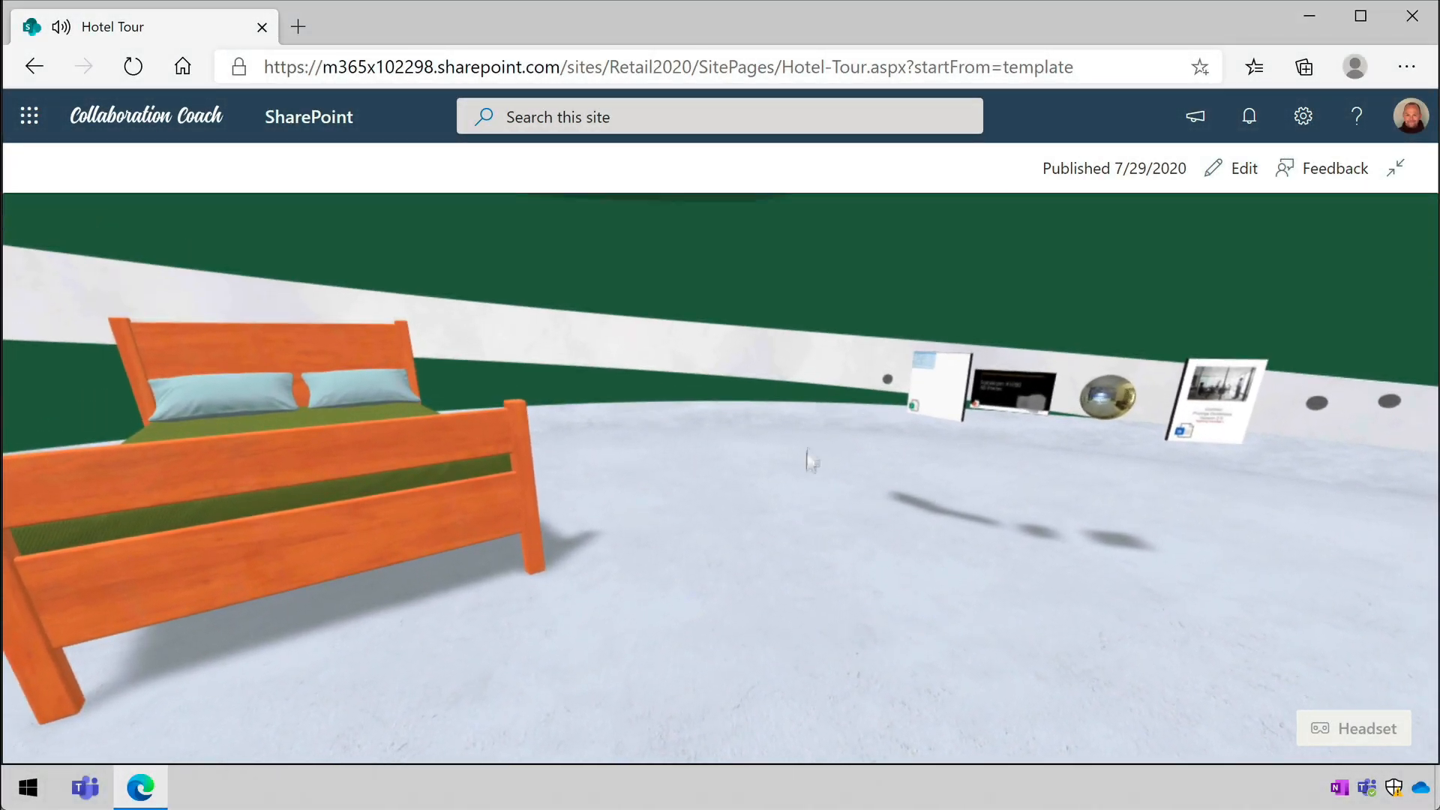
left_click_drag(806, 448, 862, 466)
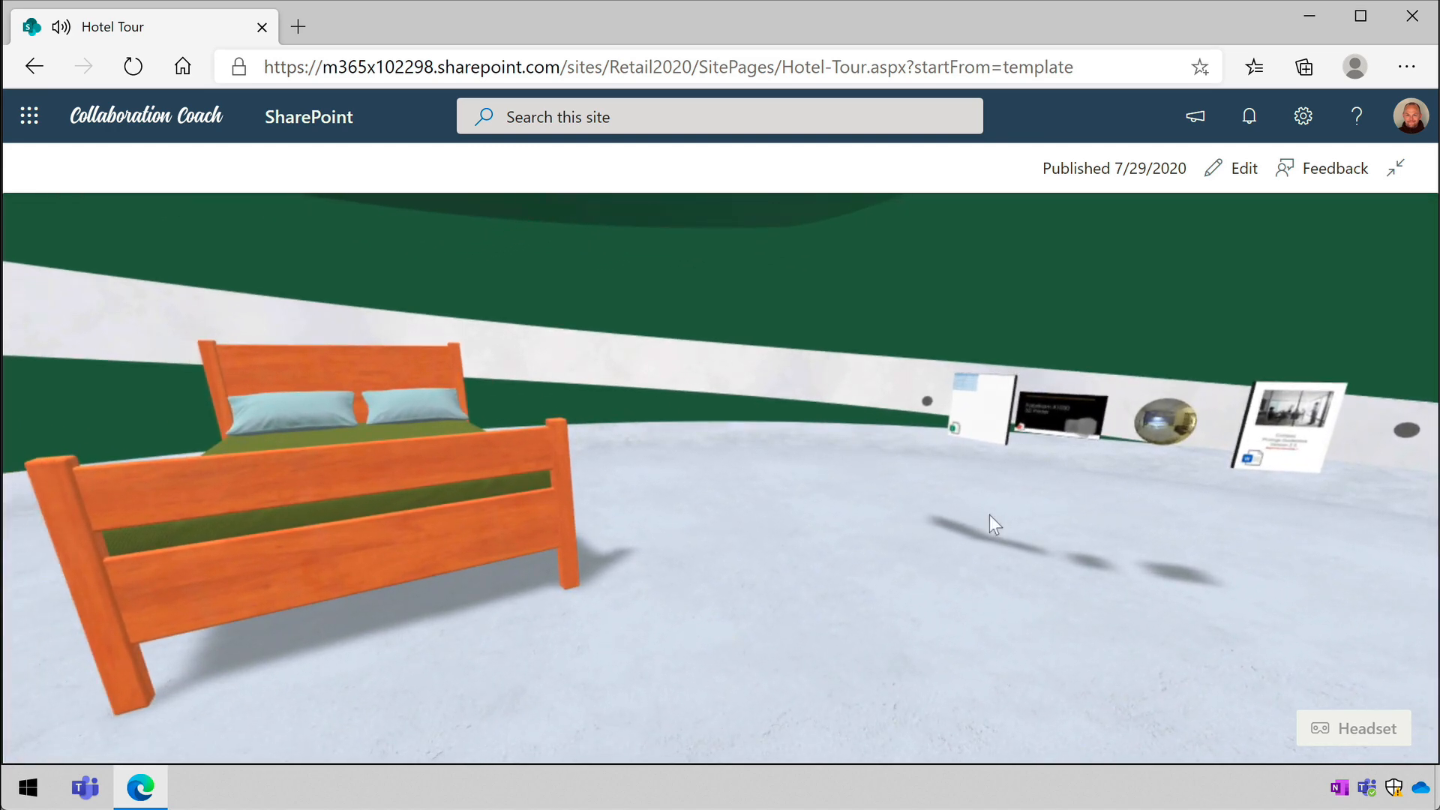
left_click_drag(990, 520, 611, 533)
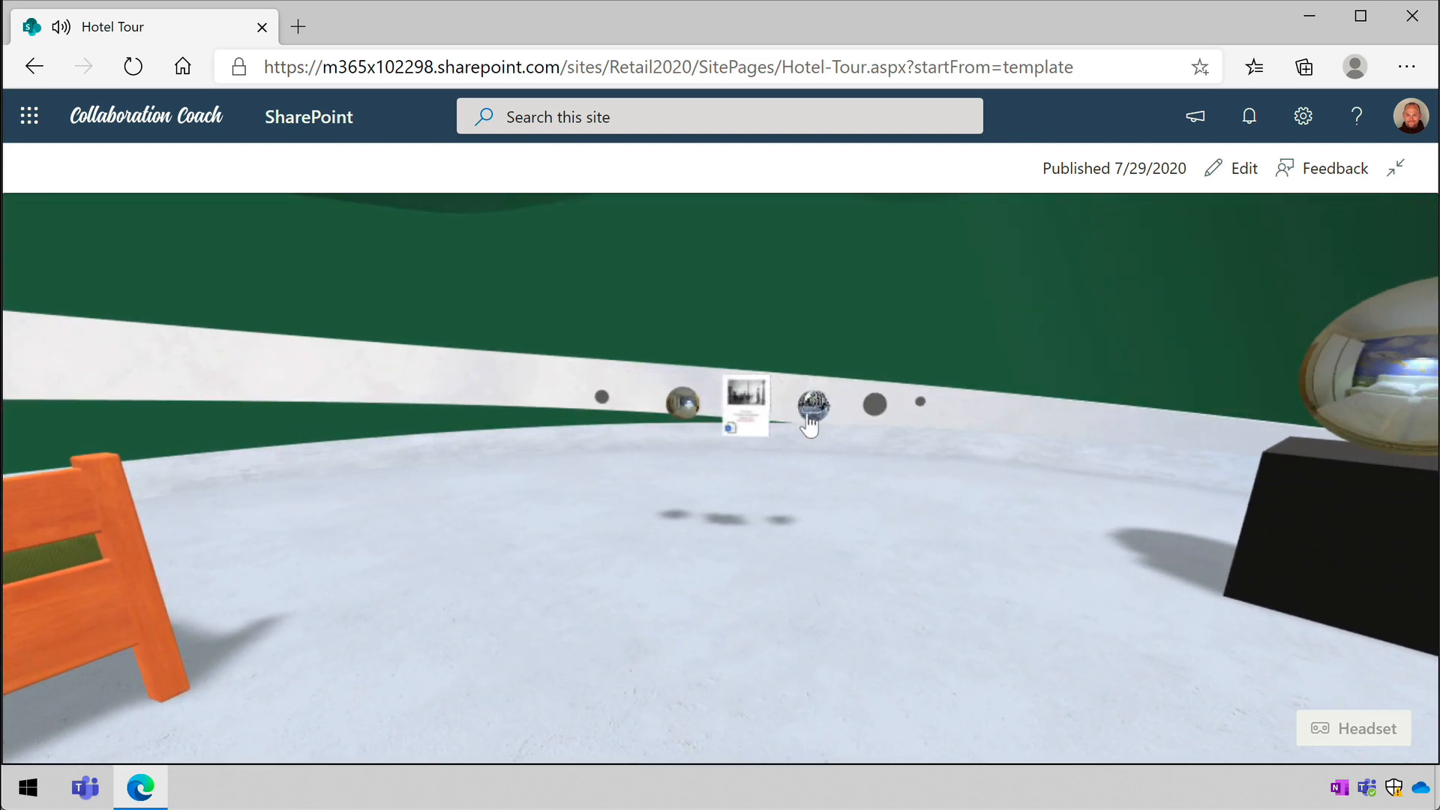
left_click_drag(328, 560, 443, 405)
left_click(442, 403)
left_click_drag(665, 492, 321, 489)
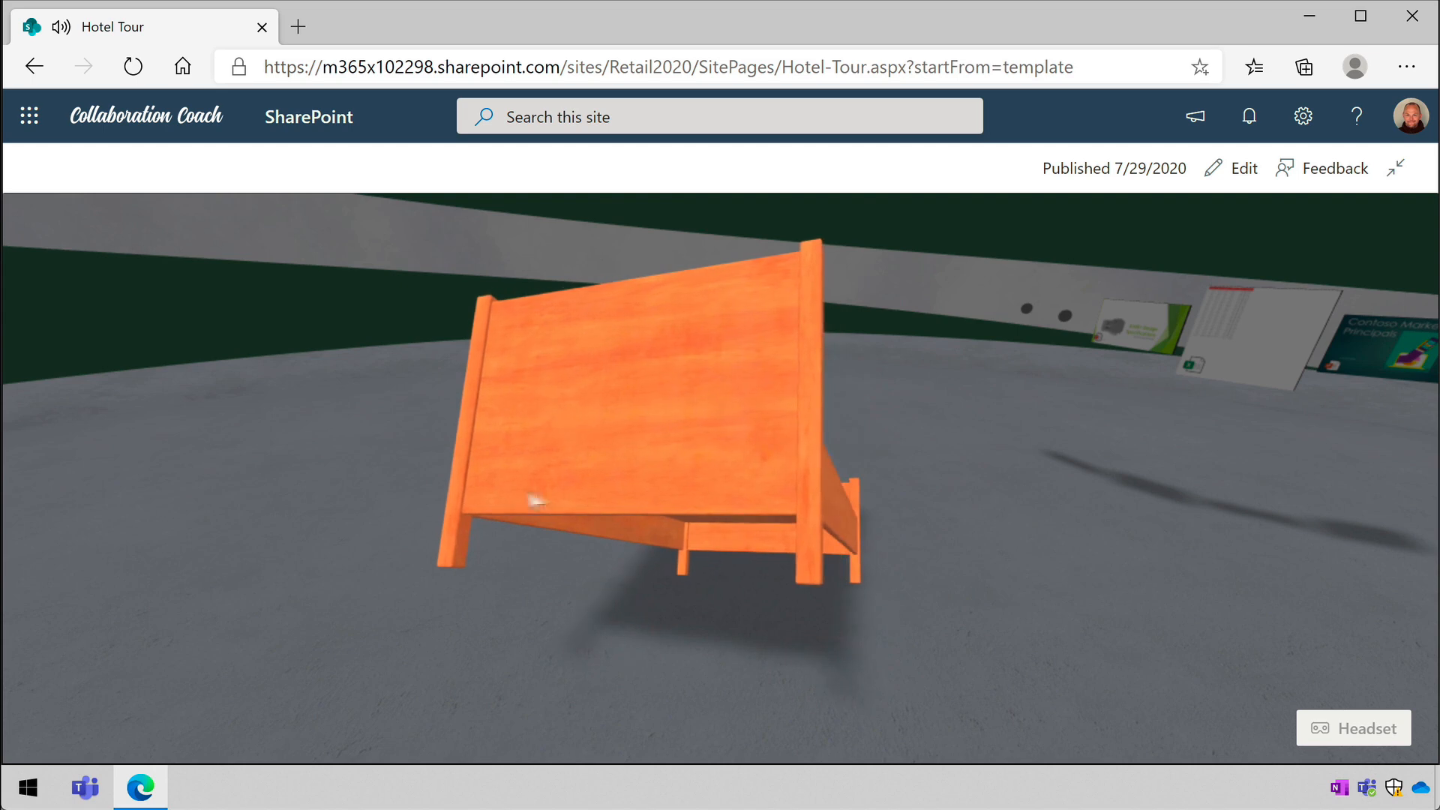
left_click_drag(456, 507, 417, 532)
left_click(1018, 482)
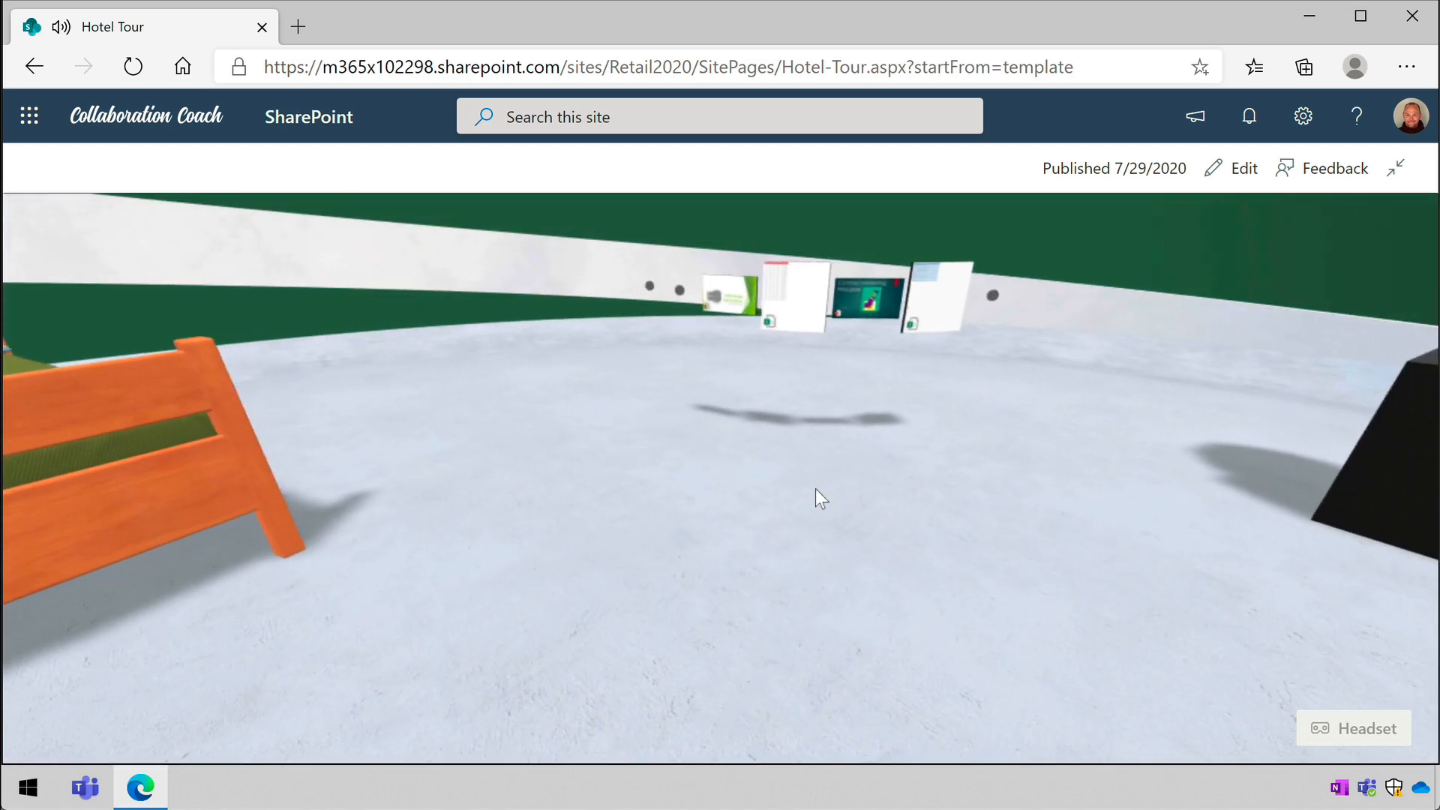
- Open the 360° tour from its sphere in the published space and follow the window link to the Tokyo street view
left_click_drag(825, 604, 787, 720)
left_click_drag(787, 555, 402, 700)
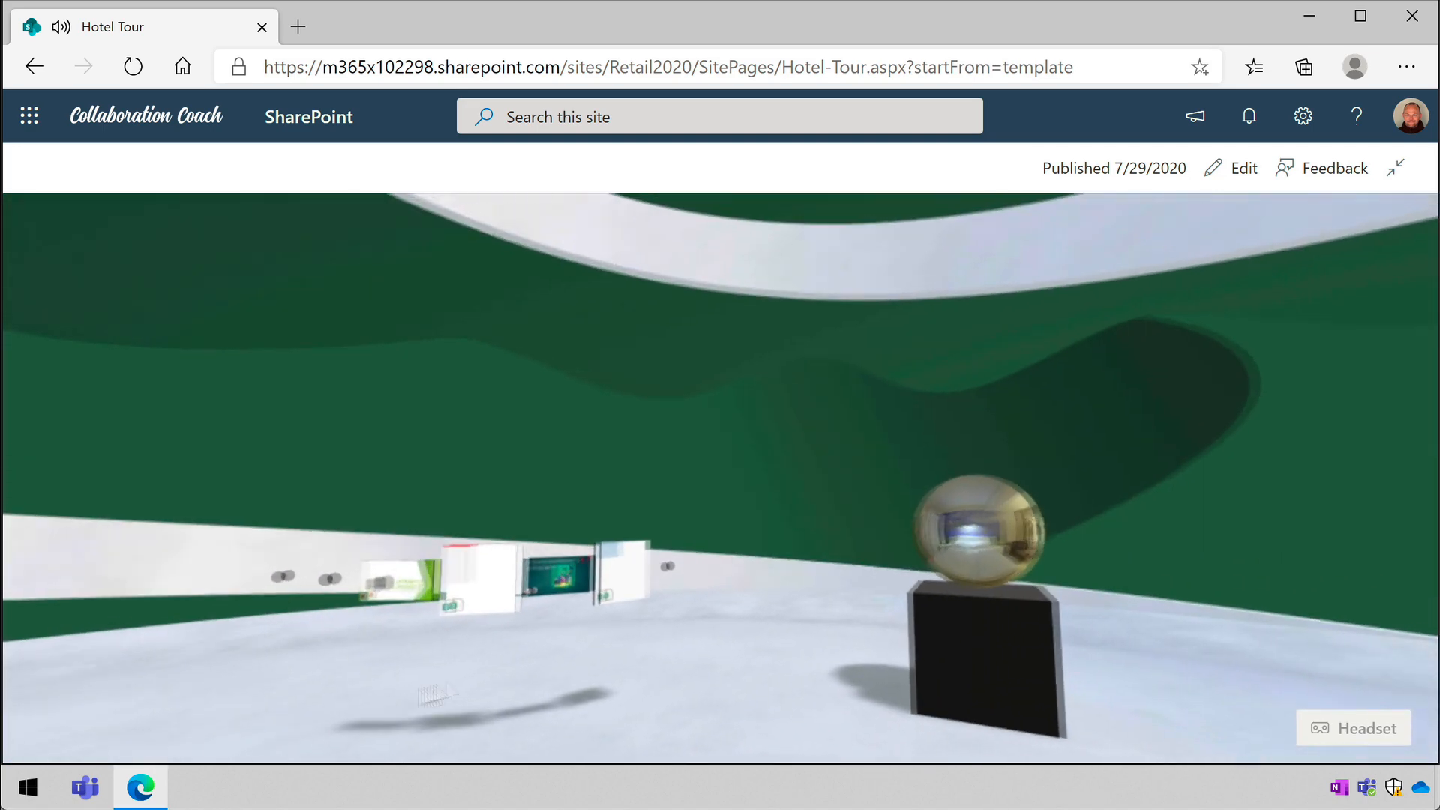
left_click_drag(666, 615, 443, 612)
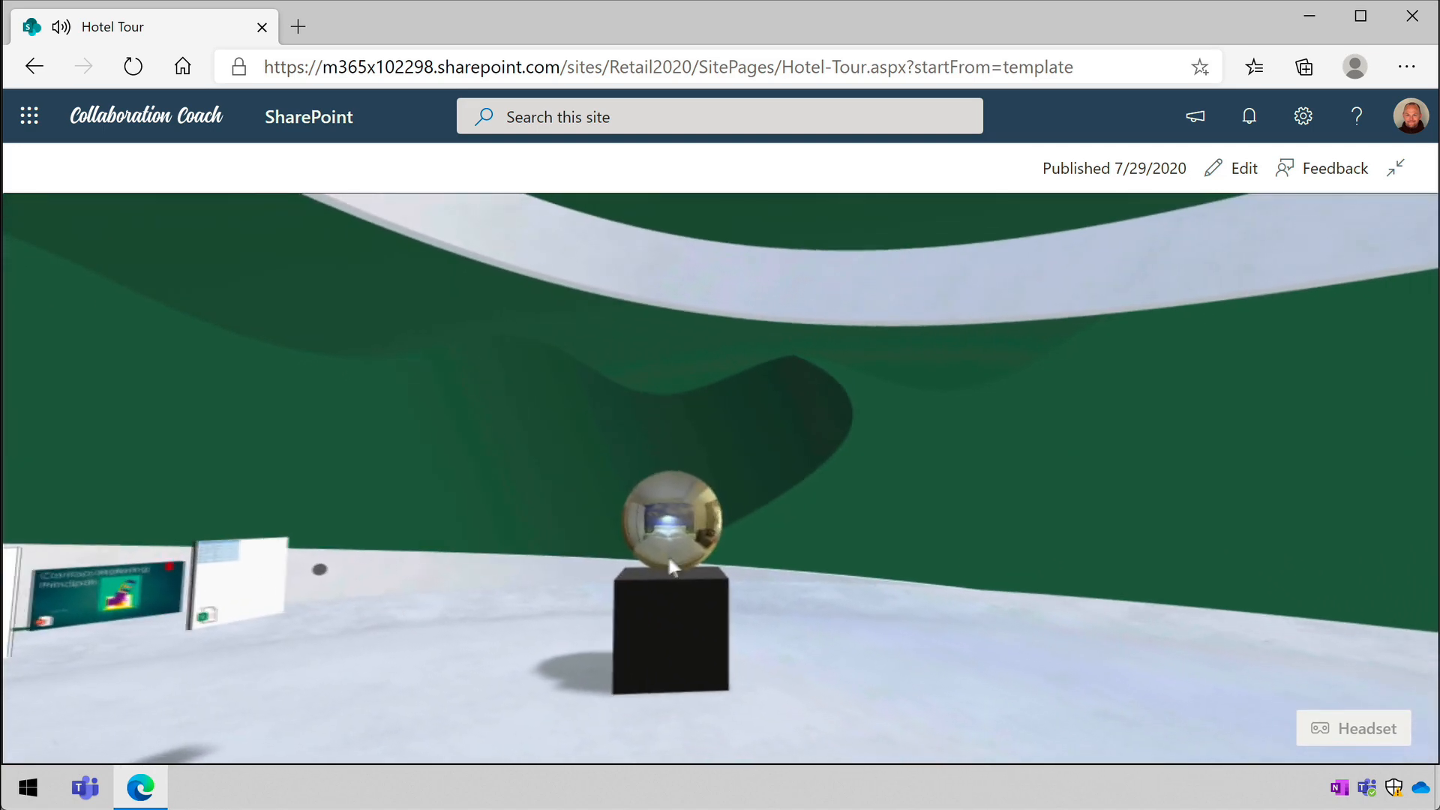
left_click(679, 540)
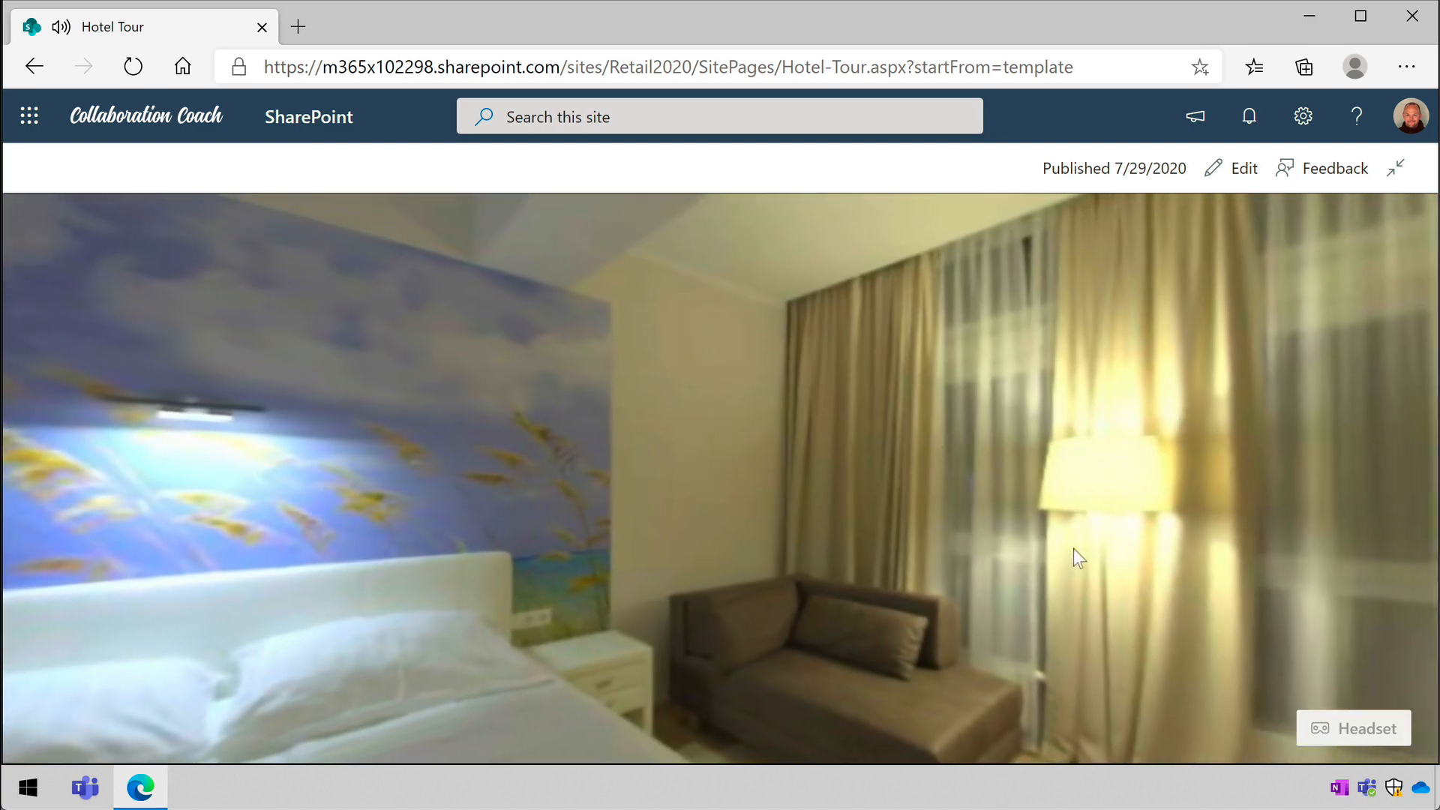
left_click_drag(1077, 557, 670, 498)
left_click(571, 363)
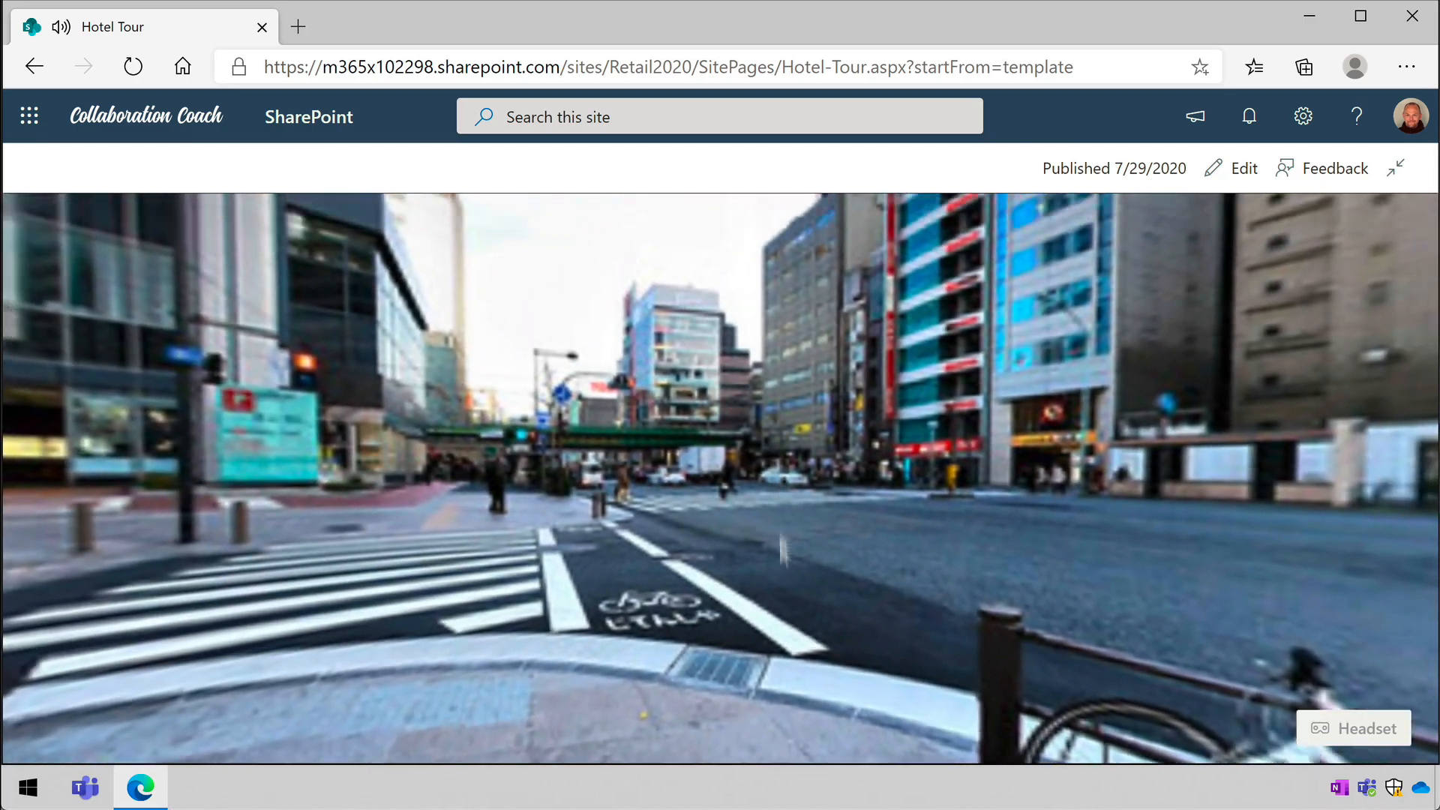
- Return from the Tokyo street view to the tour's starting hotel room image and exit the 360° tour
left_click_drag(780, 232, 627, 300)
left_click(669, 419)
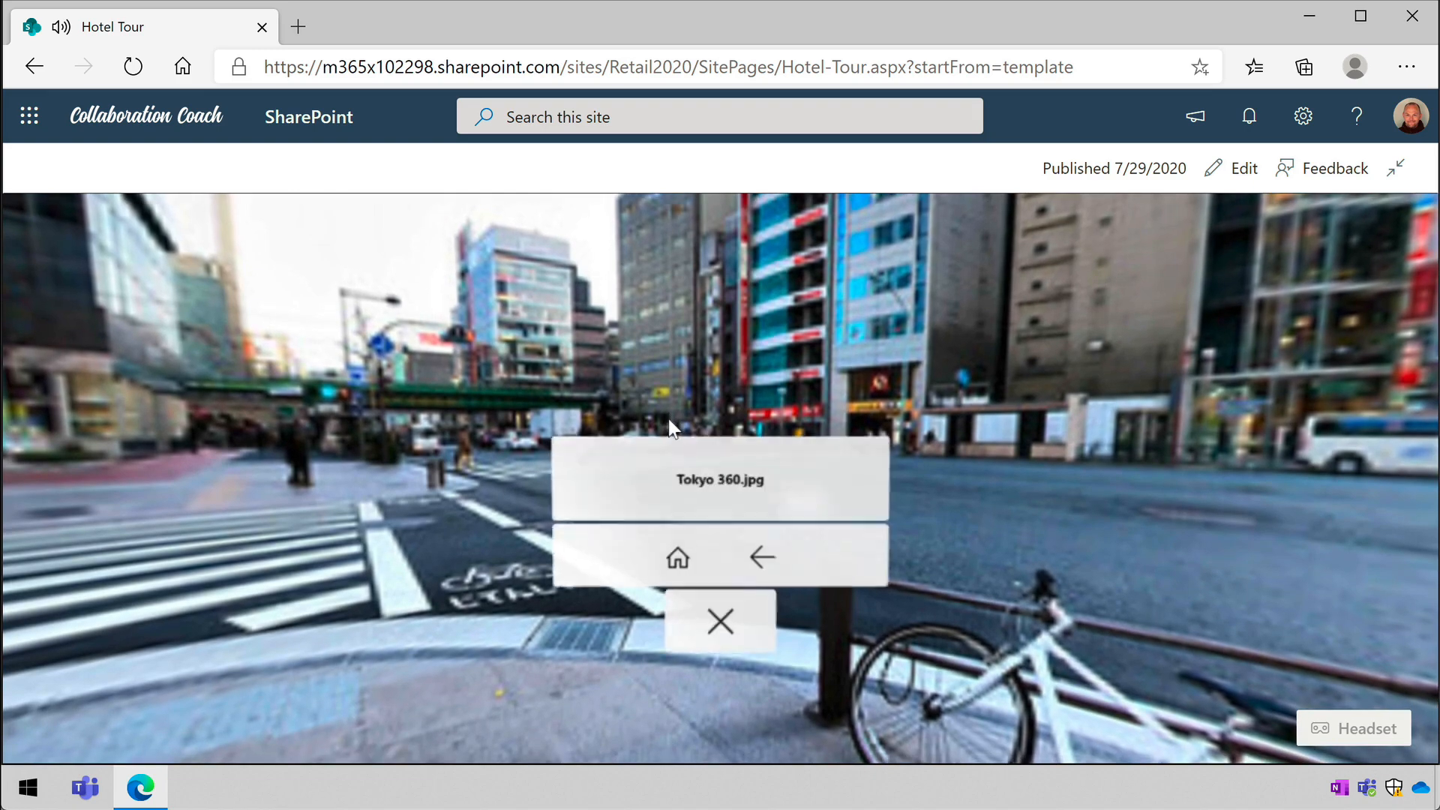
left_click(687, 555)
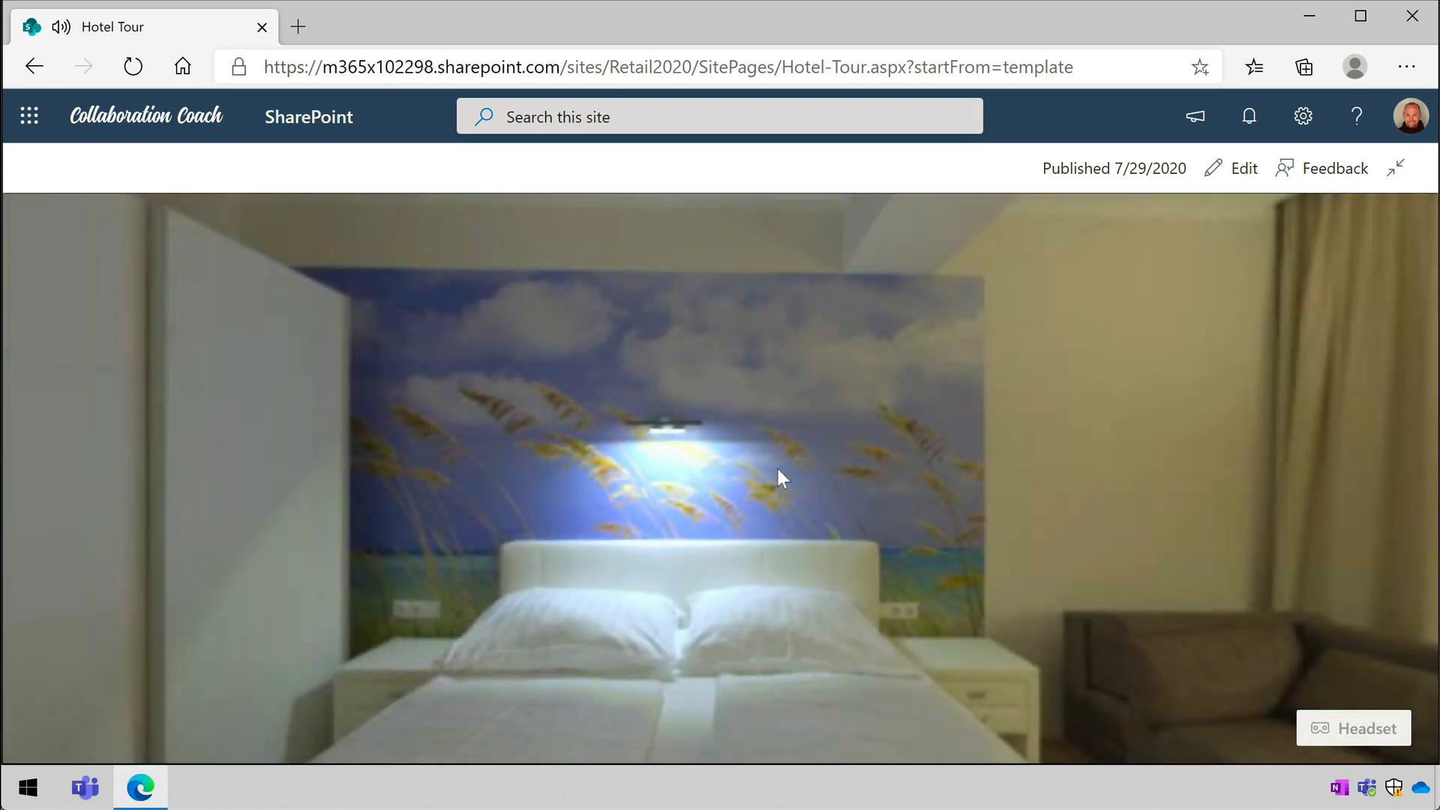
left_click(775, 466)
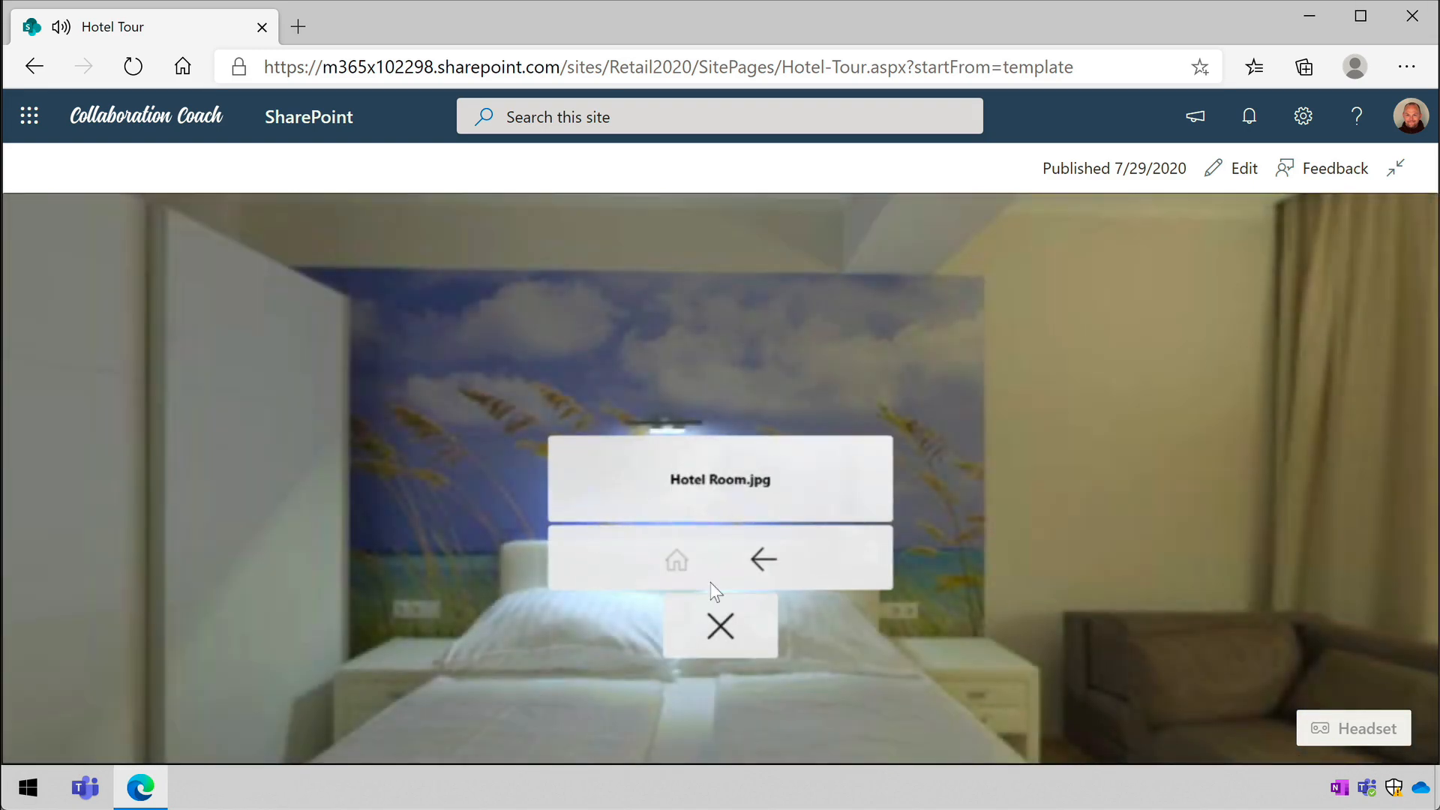
left_click(715, 622)
- Look around the published space, taking in the bed model, the document library wall and the 360° tour sphere
left_click_drag(448, 585, 904, 517)
left_click_drag(480, 533, 1050, 488)
left_click_drag(731, 510, 1055, 468)
left_click_drag(915, 498, 216, 520)
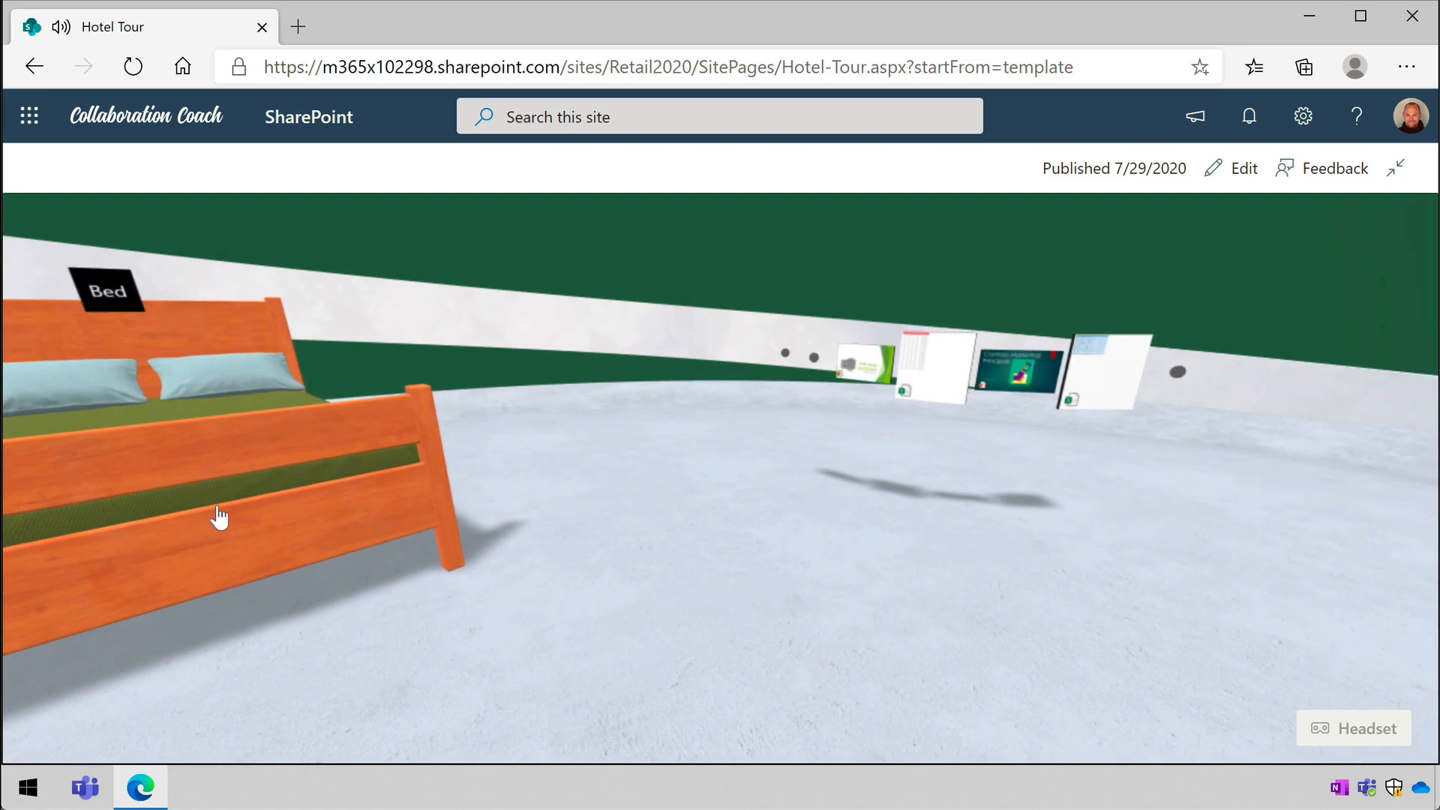
left_click_drag(1147, 501, 709, 567)
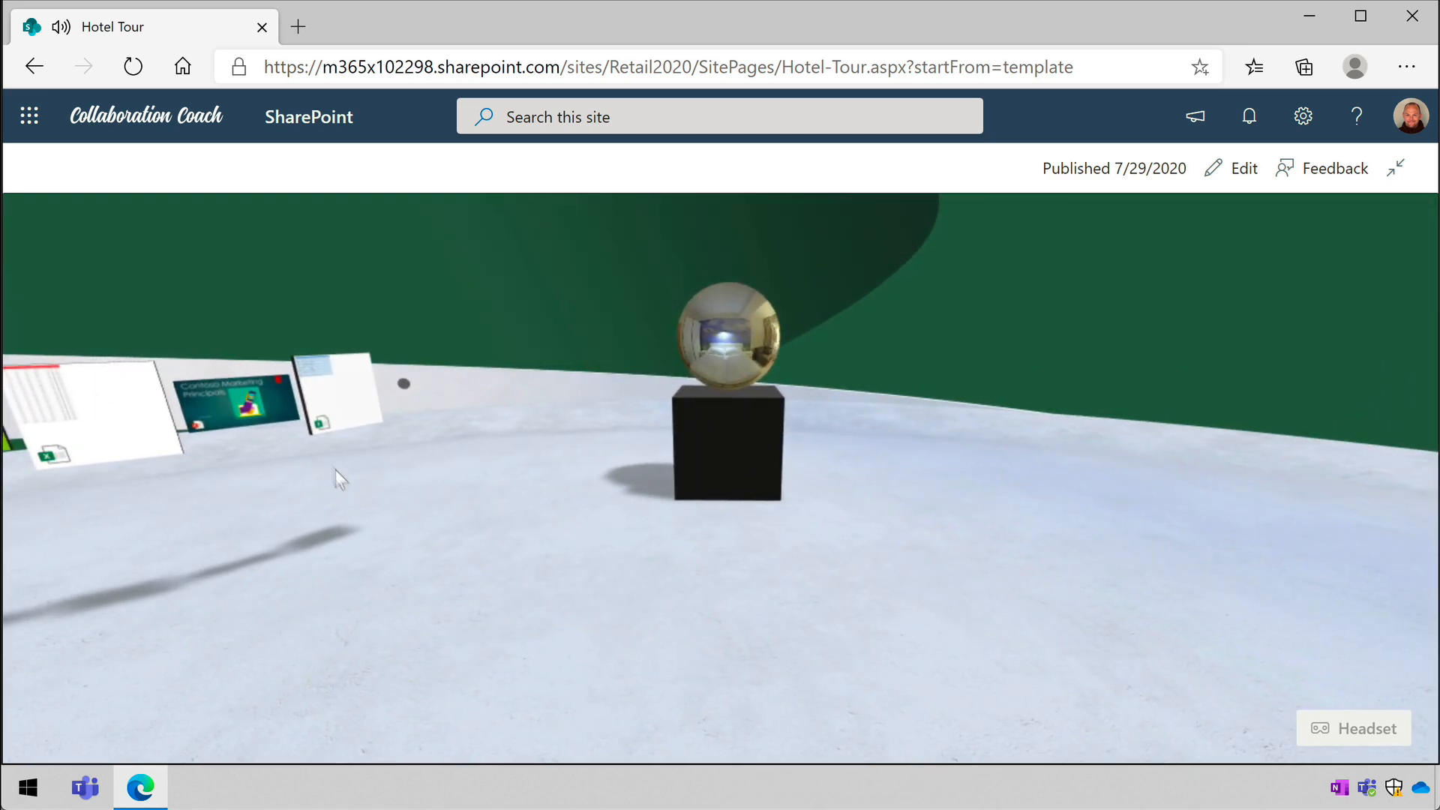
left_click_drag(262, 491, 572, 488)
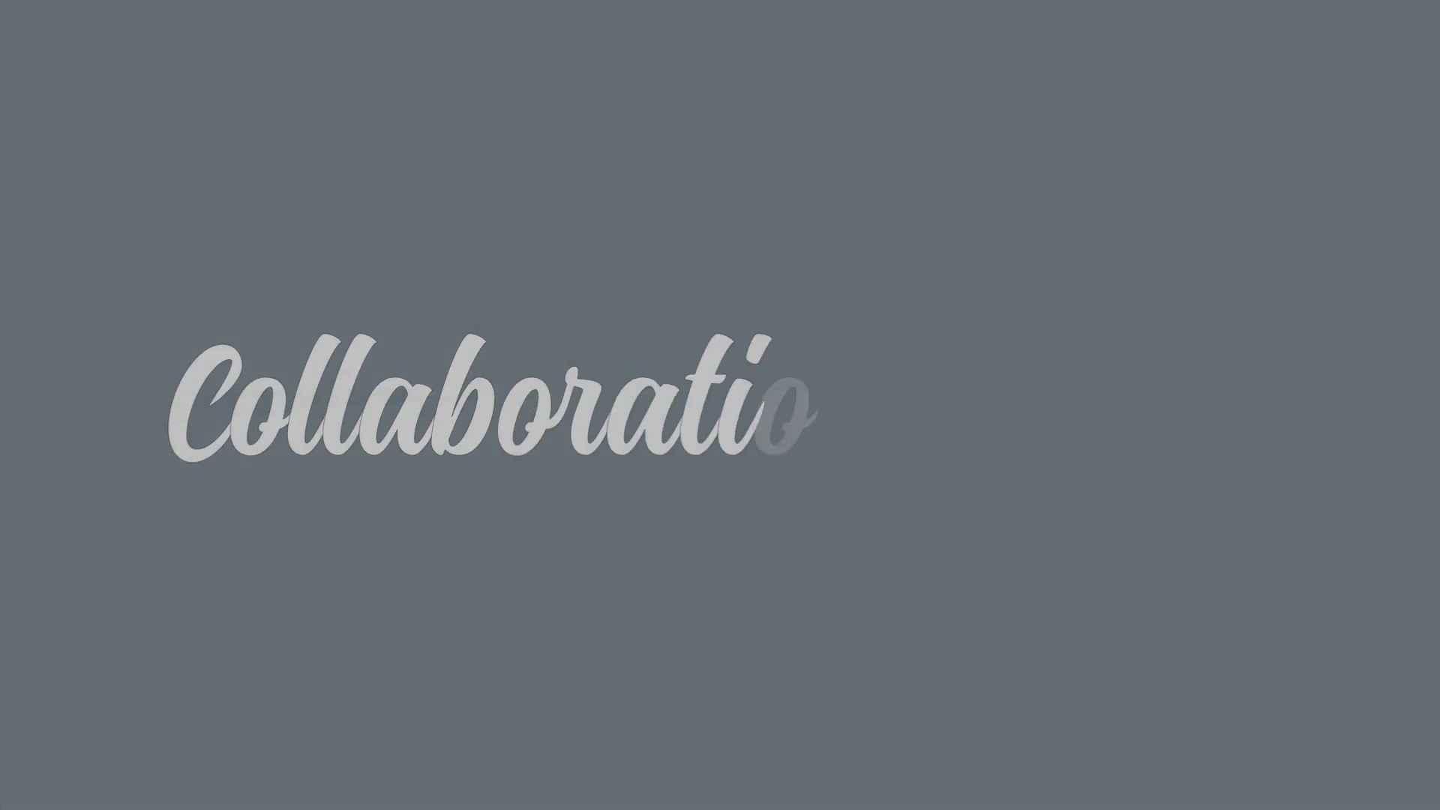